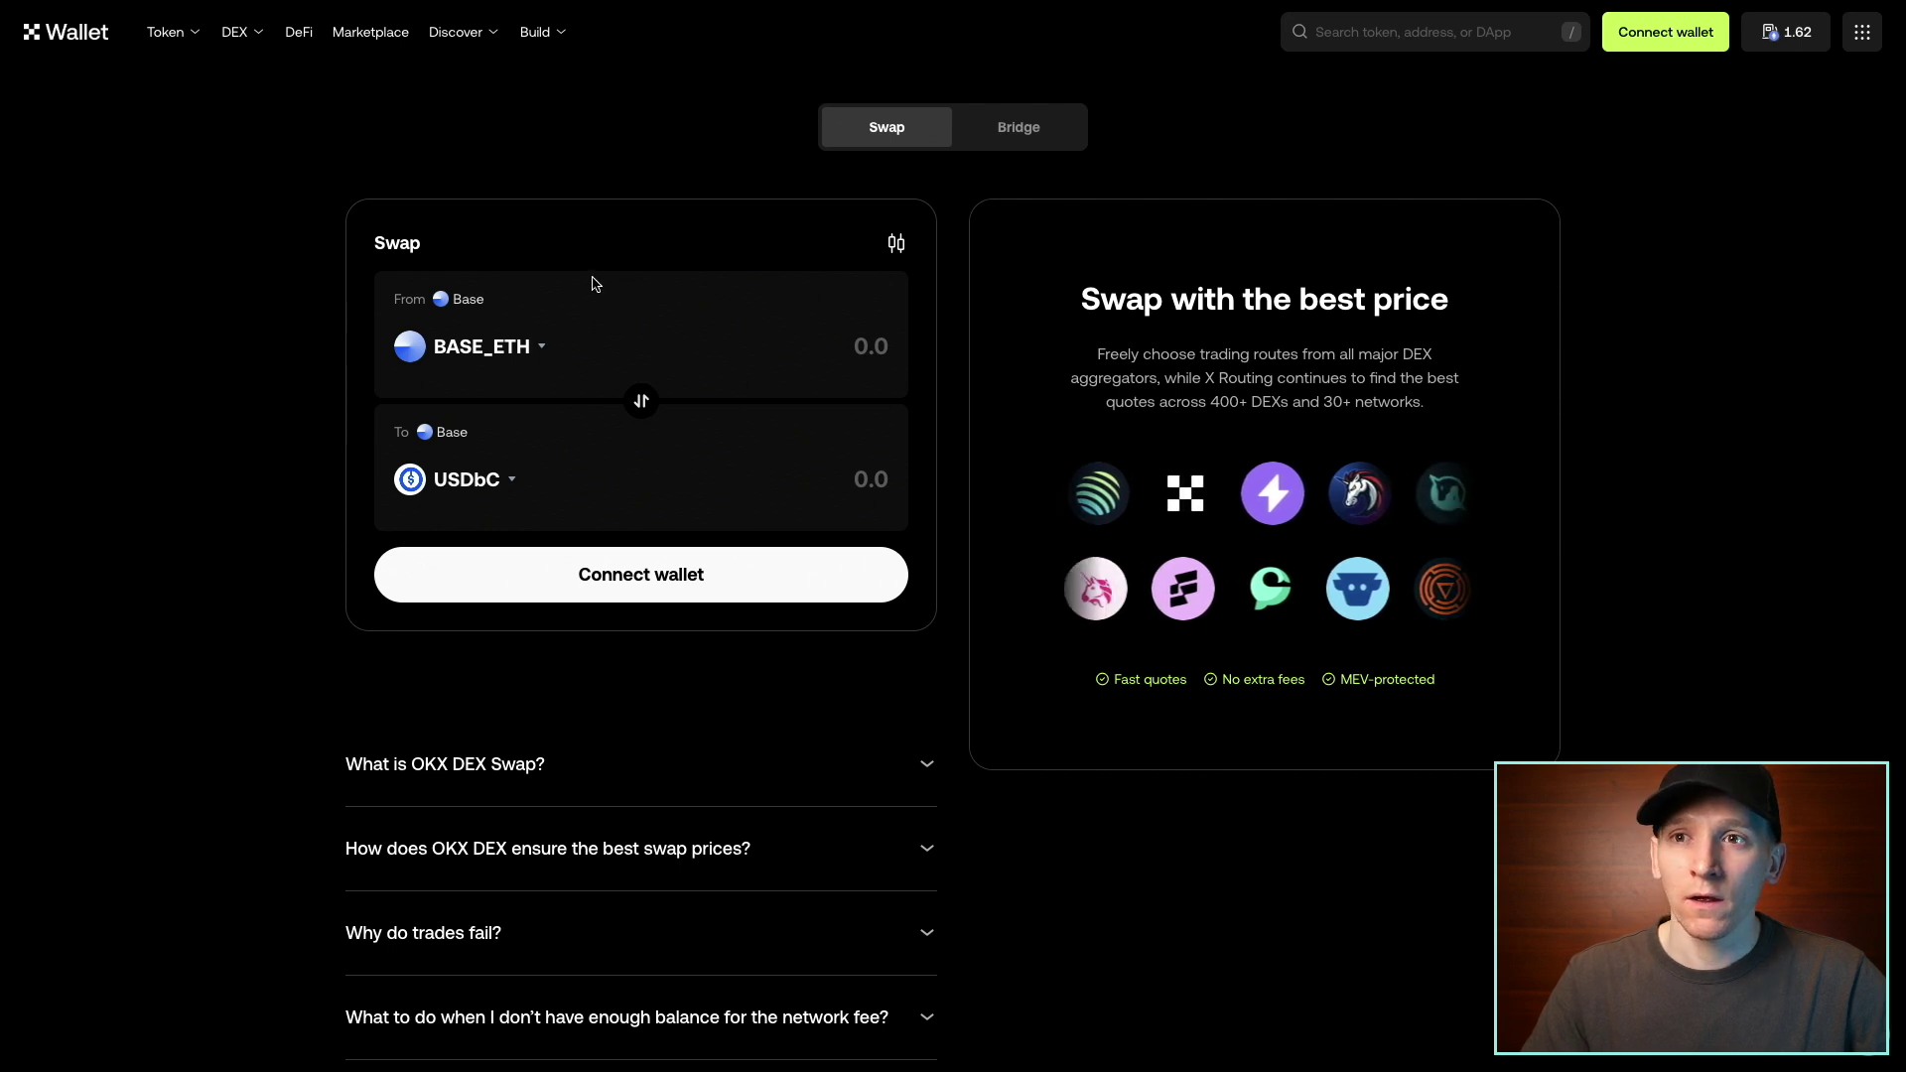
# Step: Switch the OKX mobile app to Web3 mode and open its DEX
pyautogui.moveTo(241, 44)
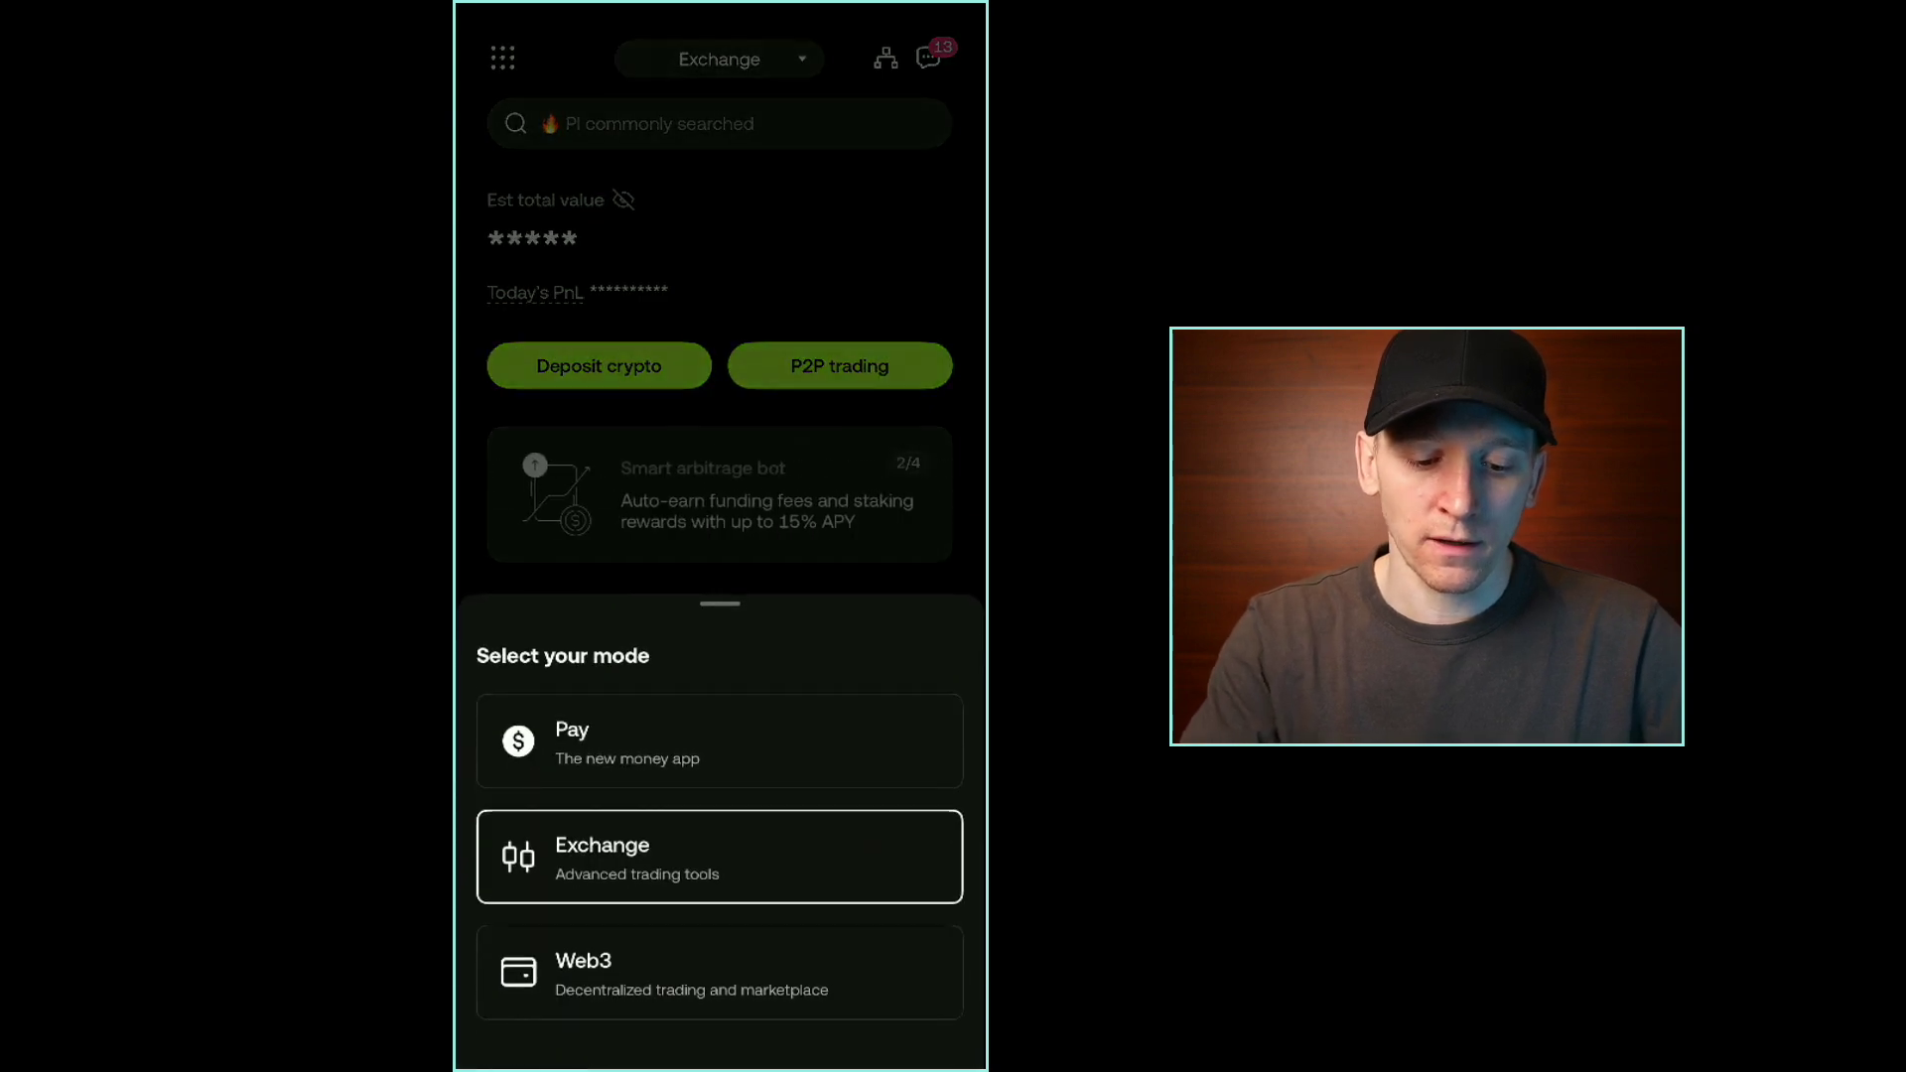
pyautogui.click(720, 973)
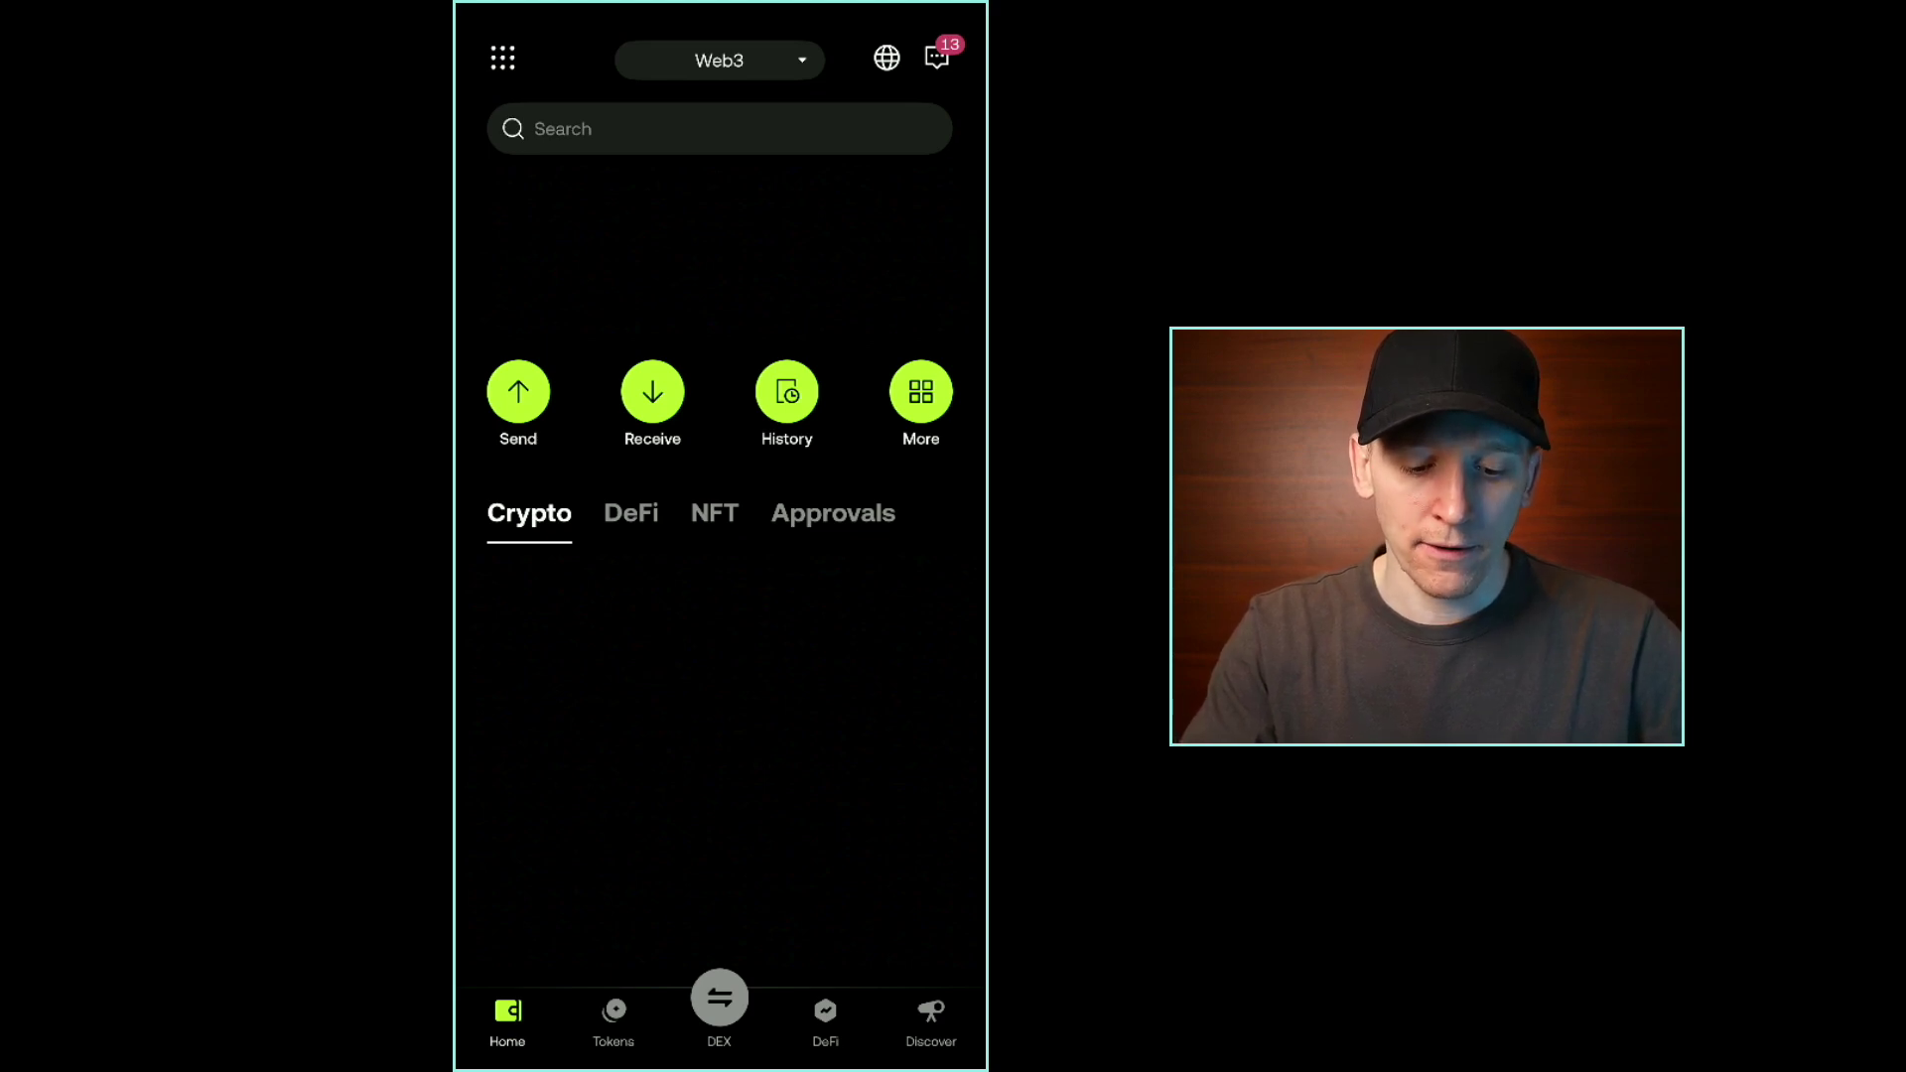
pyautogui.click(719, 998)
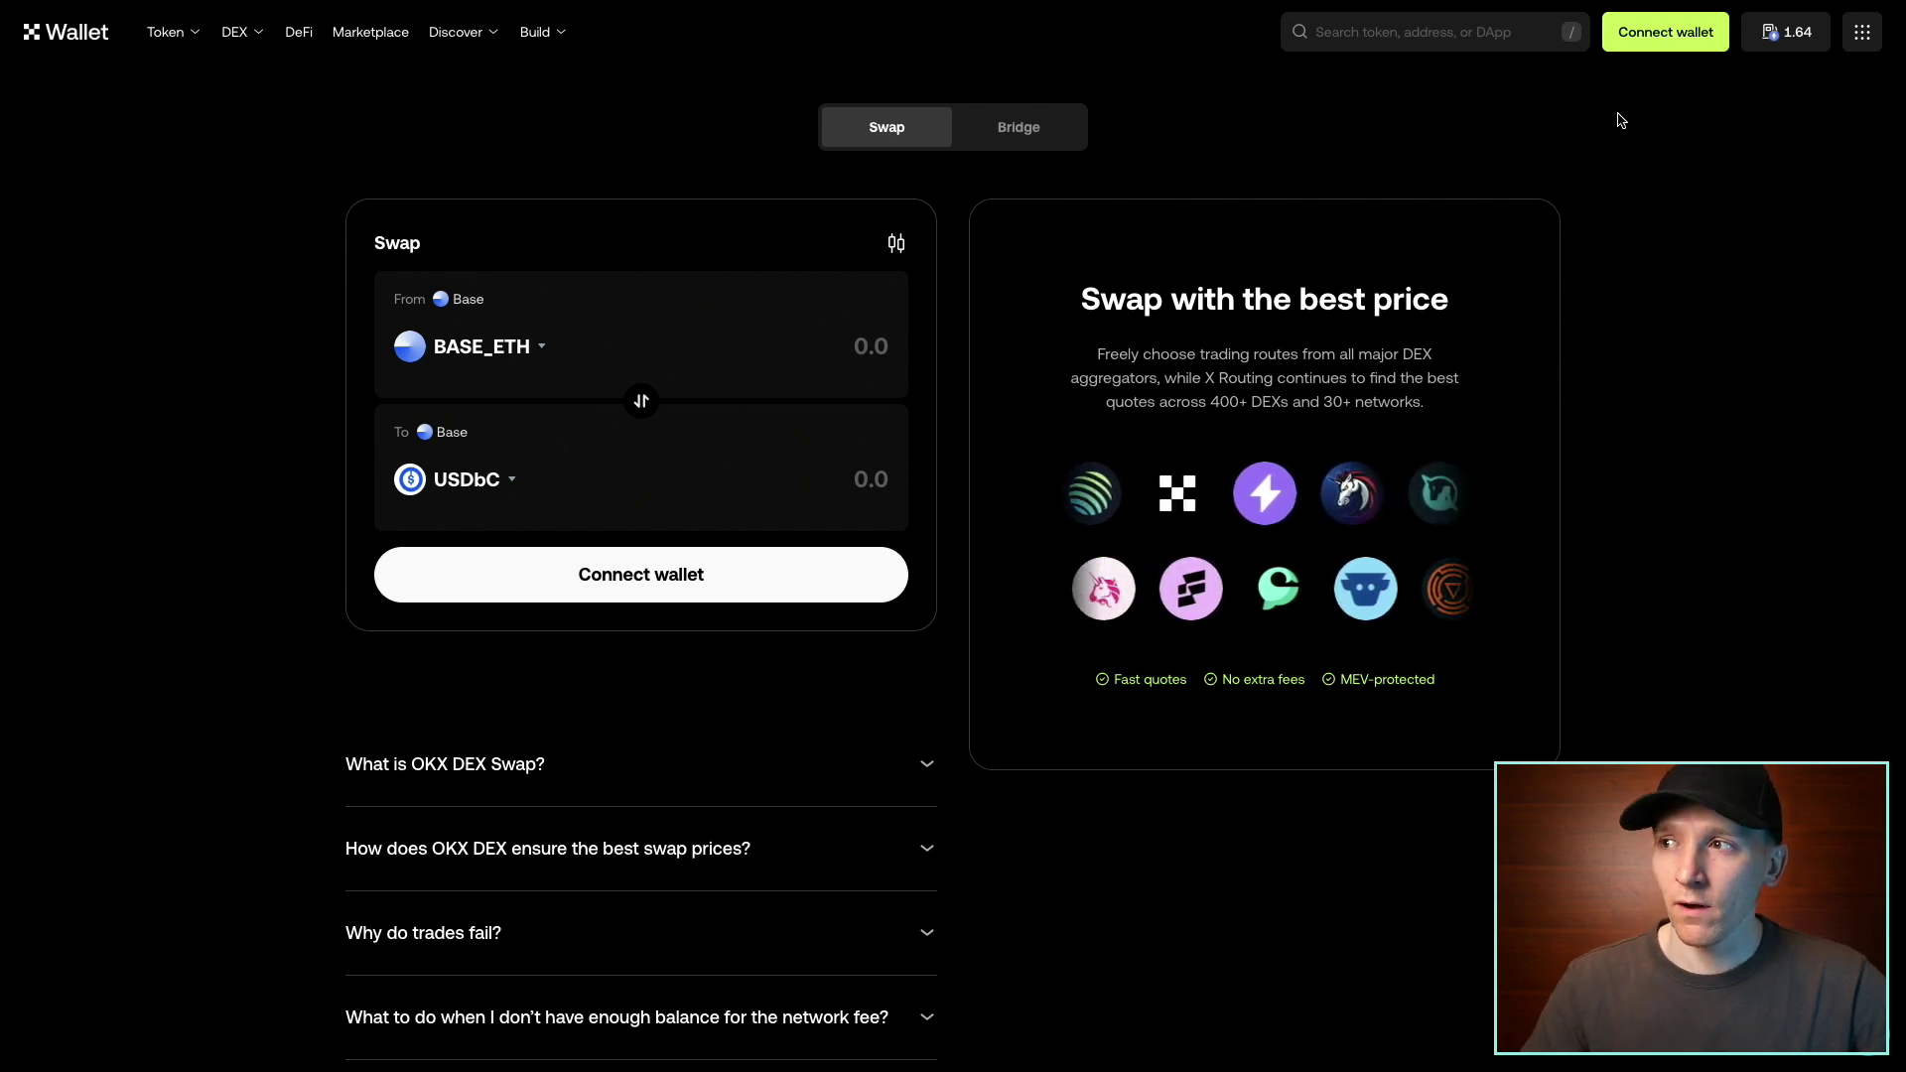
# Step: Connect a MetaMask wallet to the OKX Wallet web swap page
pyautogui.click(1659, 37)
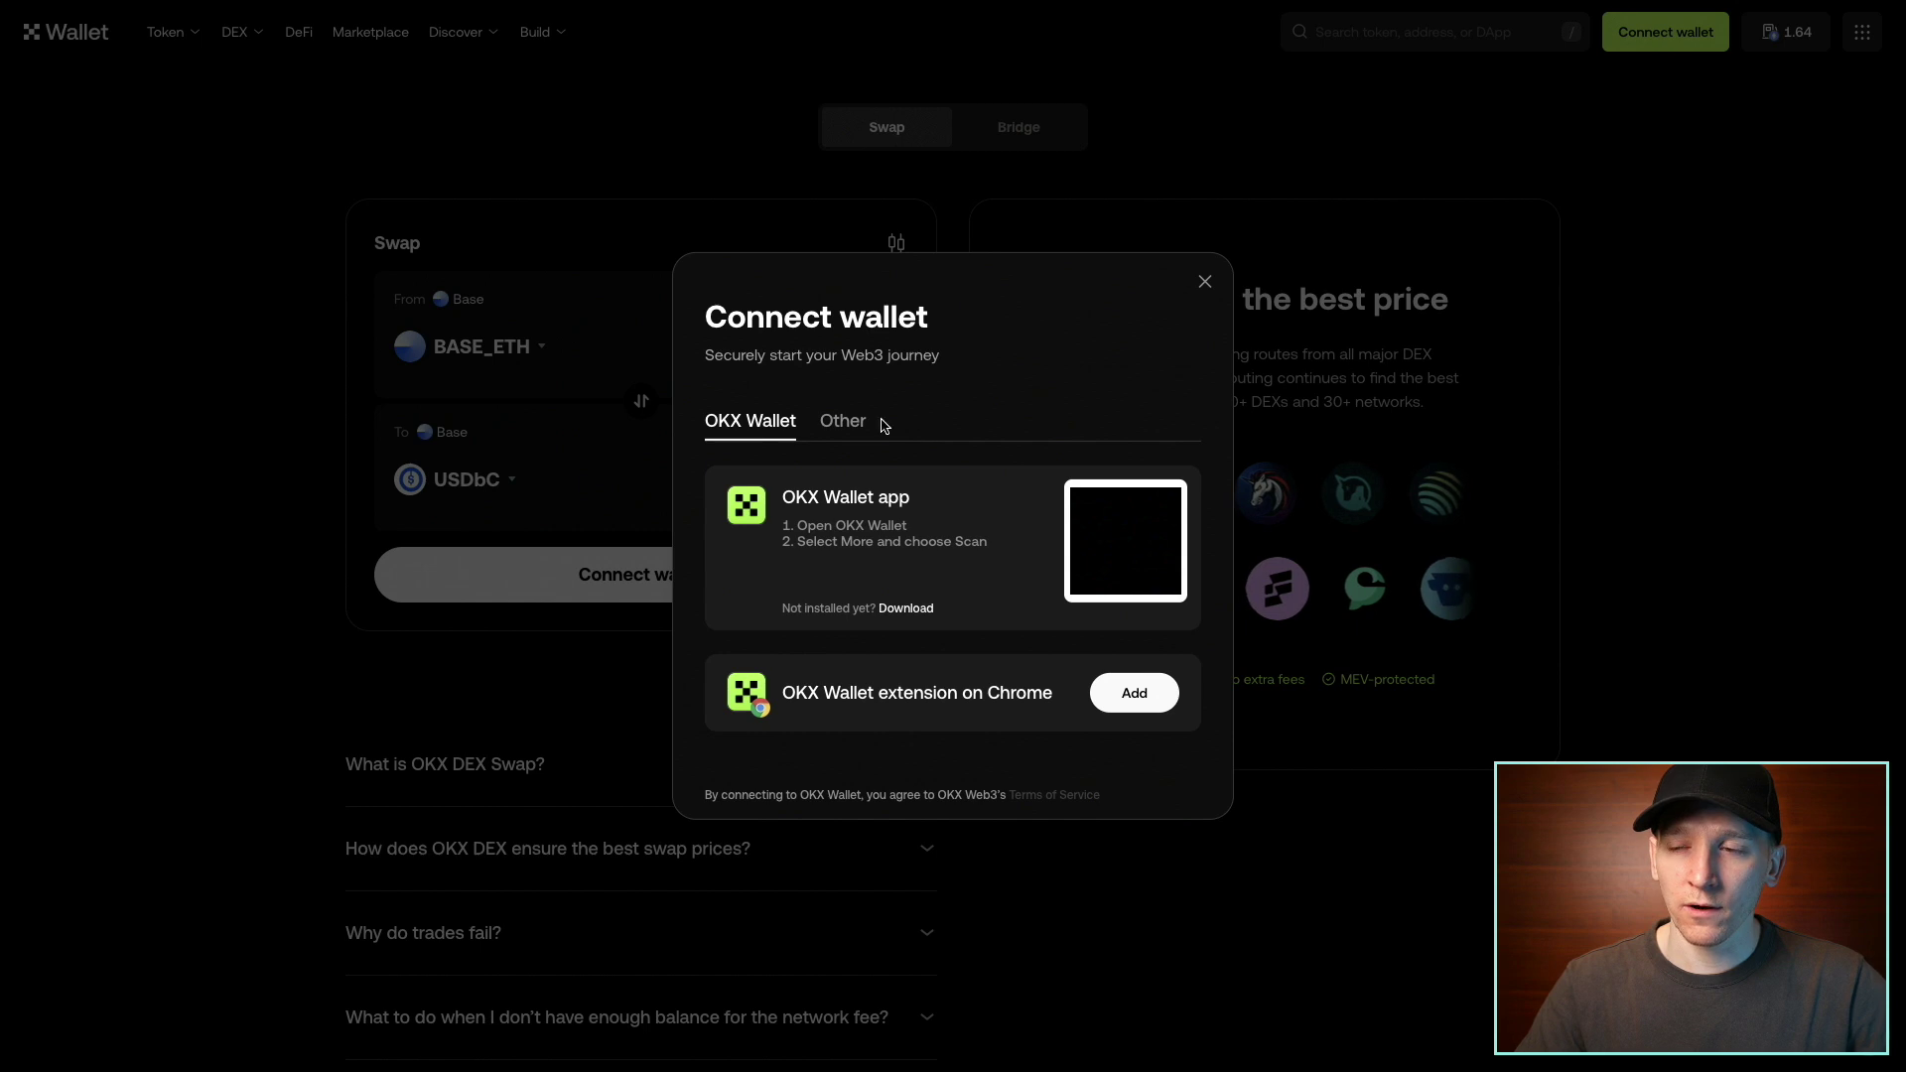
pyautogui.click(850, 425)
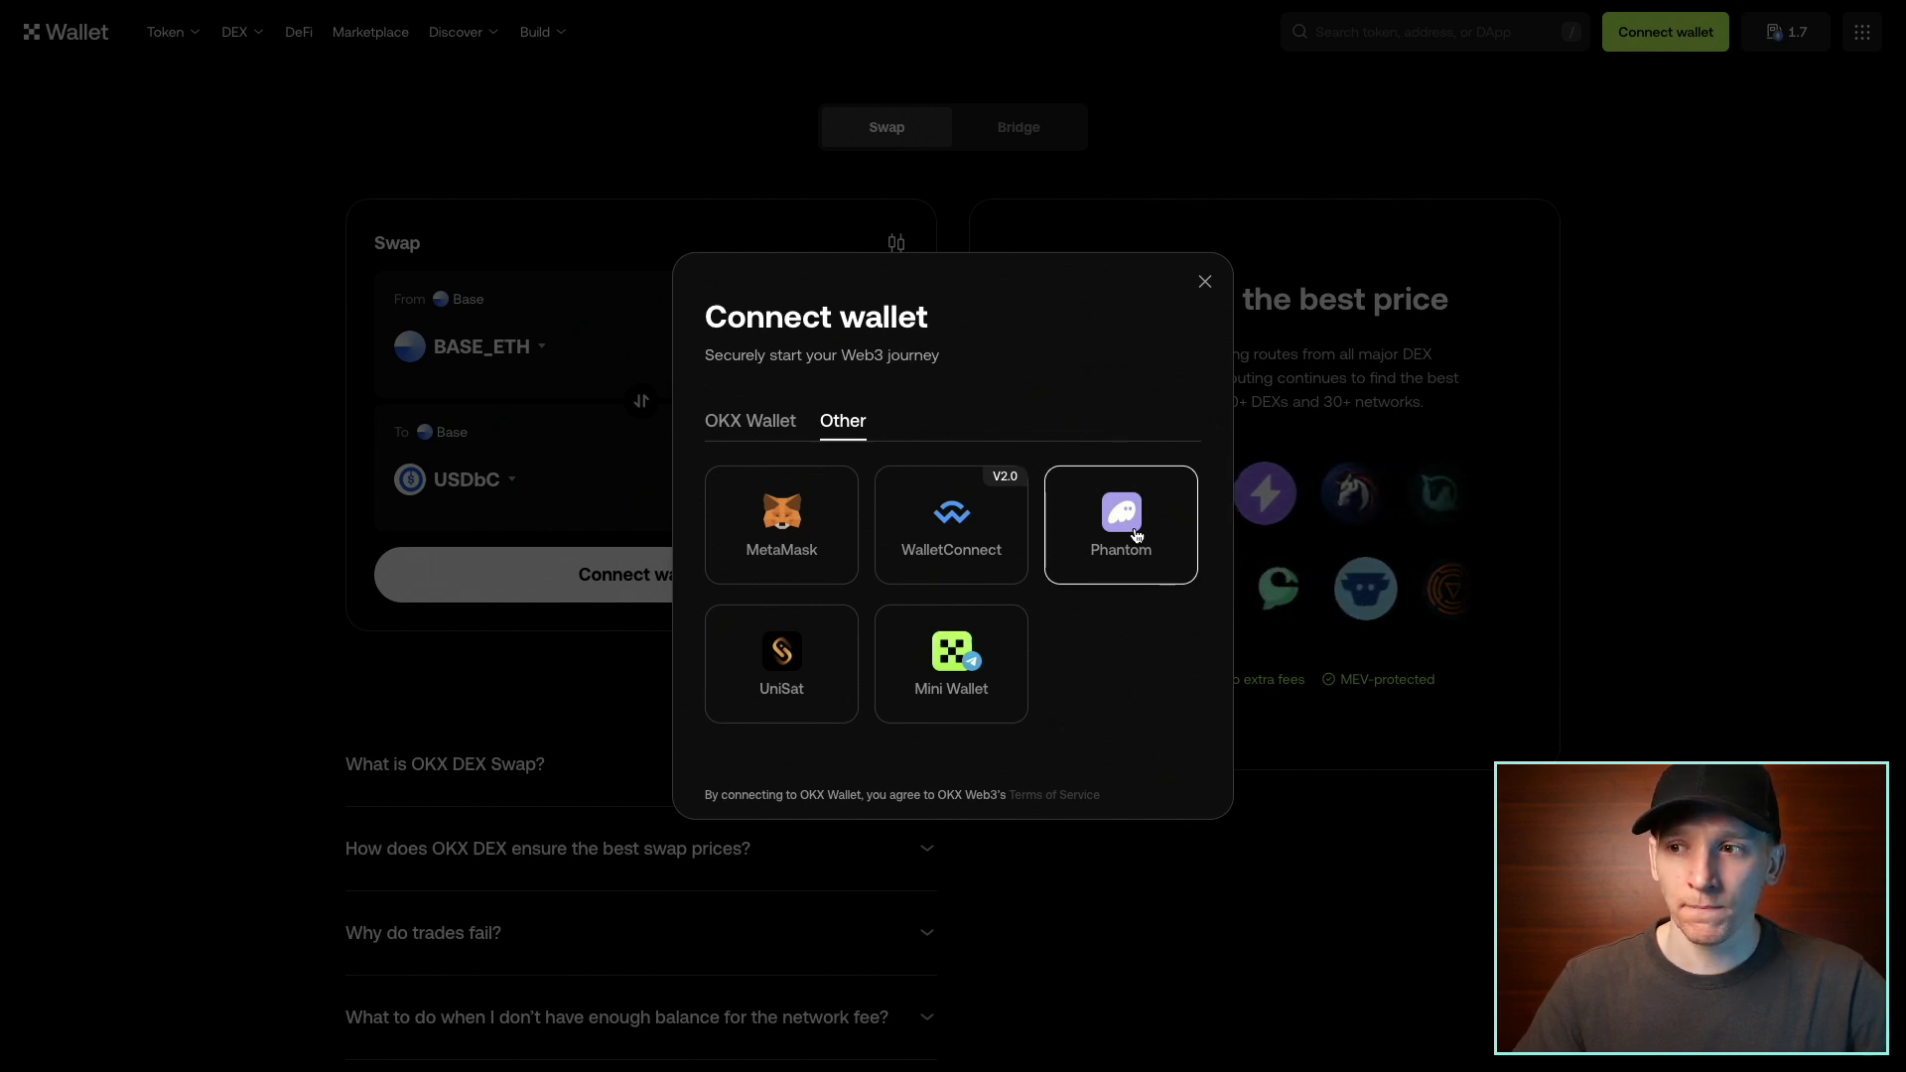
pyautogui.click(797, 531)
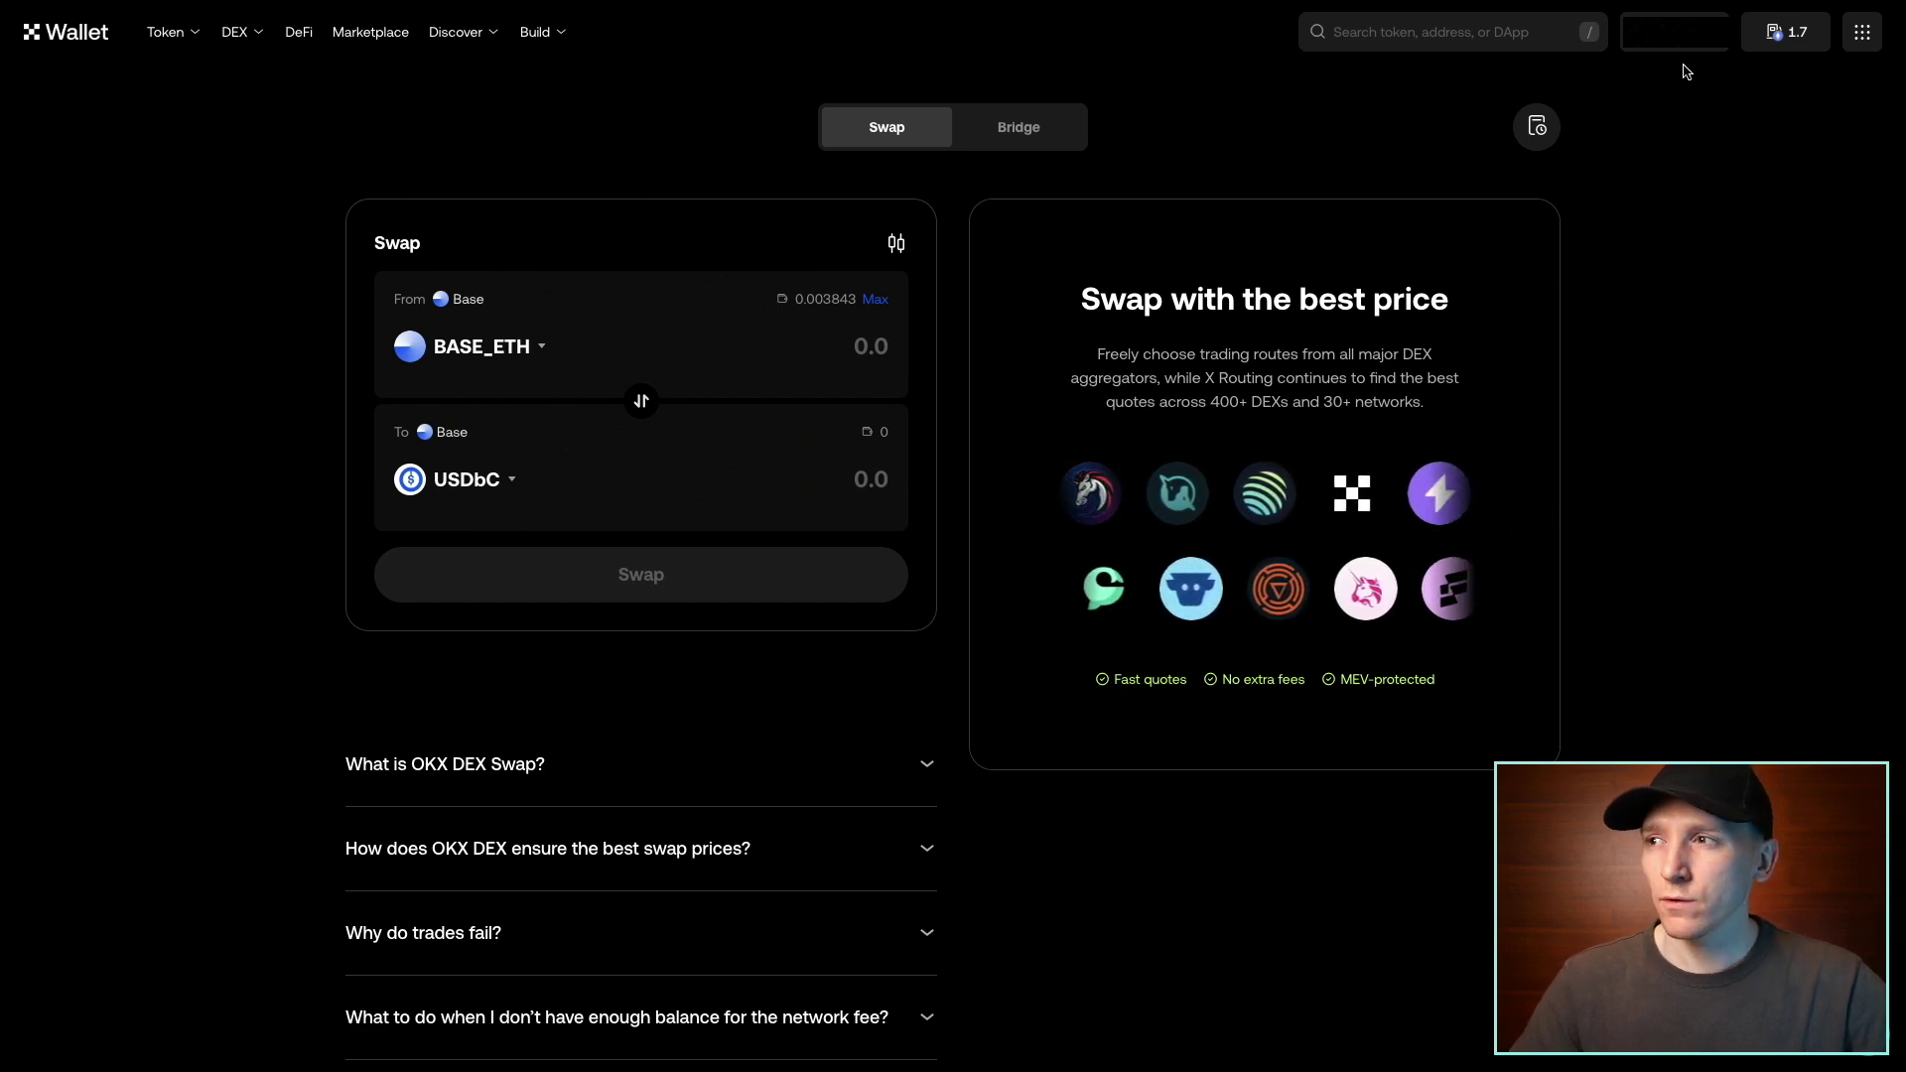
# Step: Disconnect the current wallet from the swap page
pyautogui.click(1676, 32)
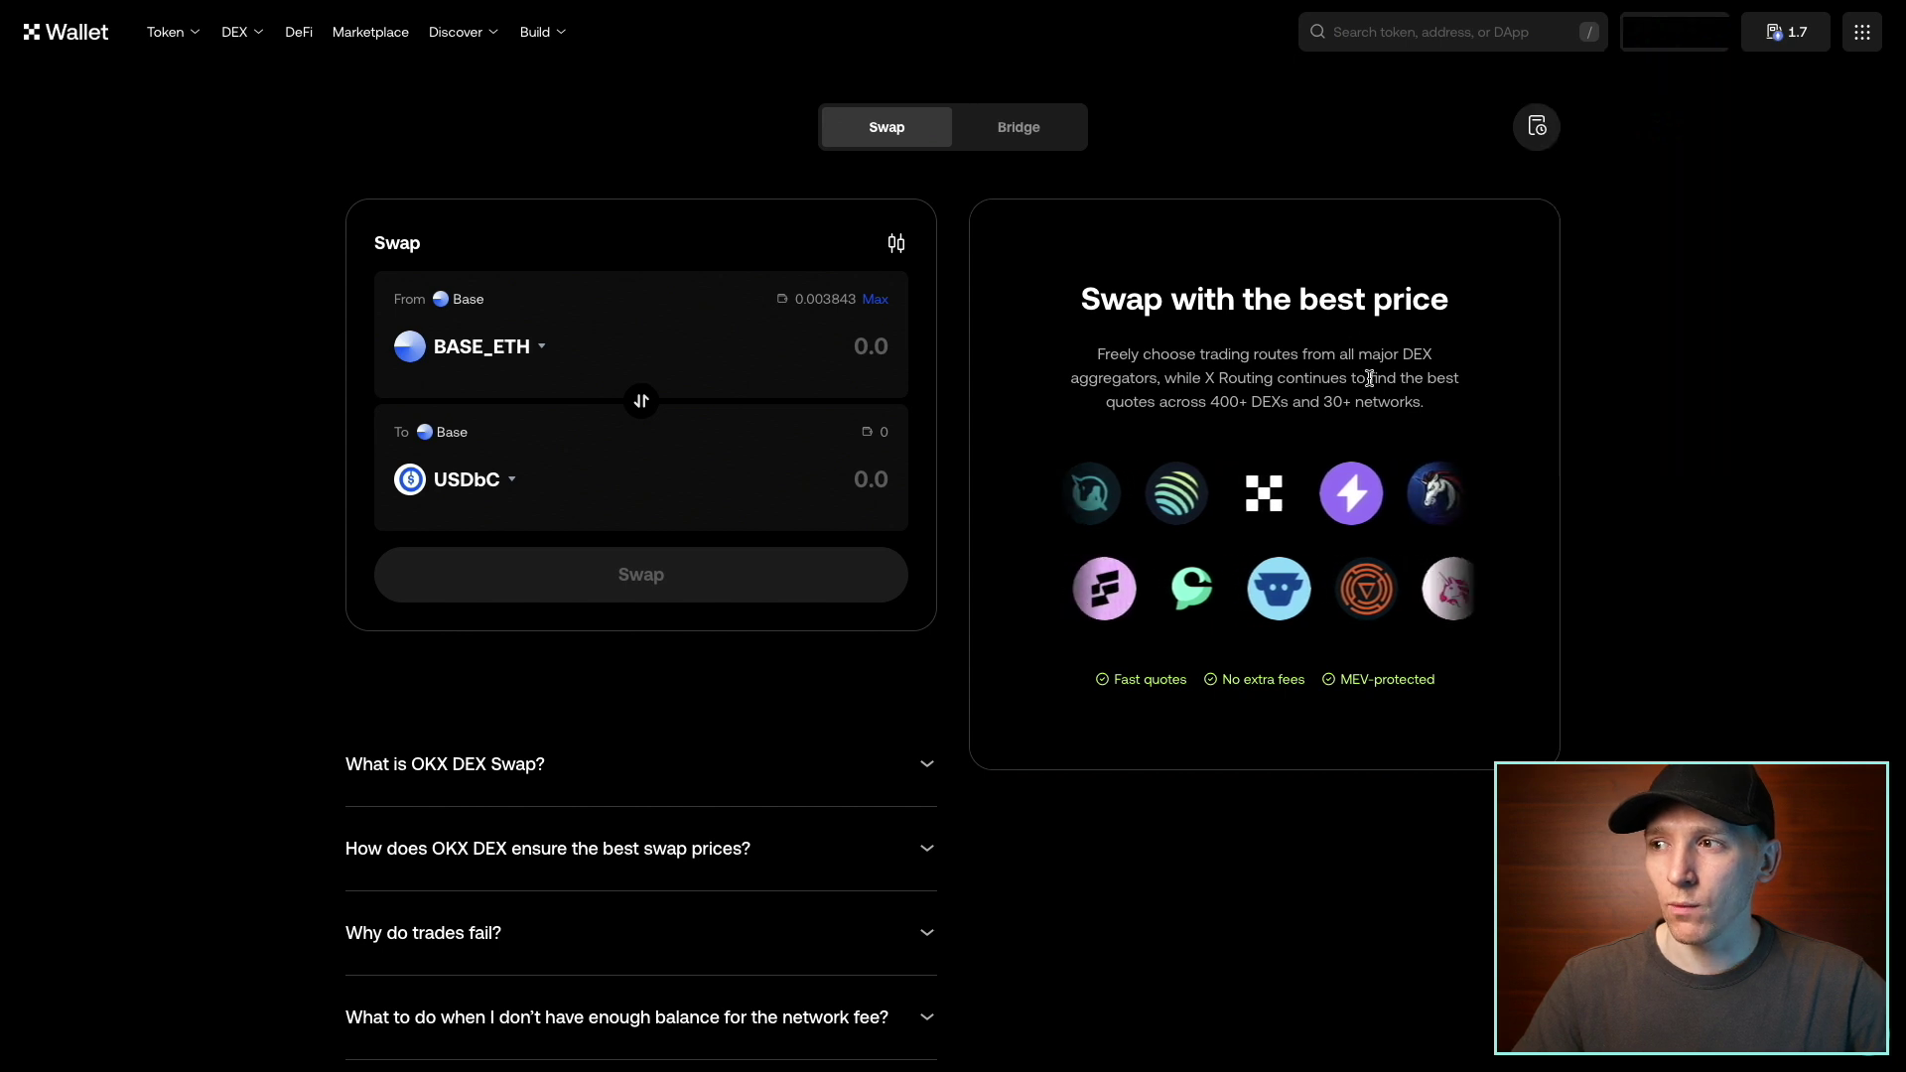
pyautogui.click(1676, 32)
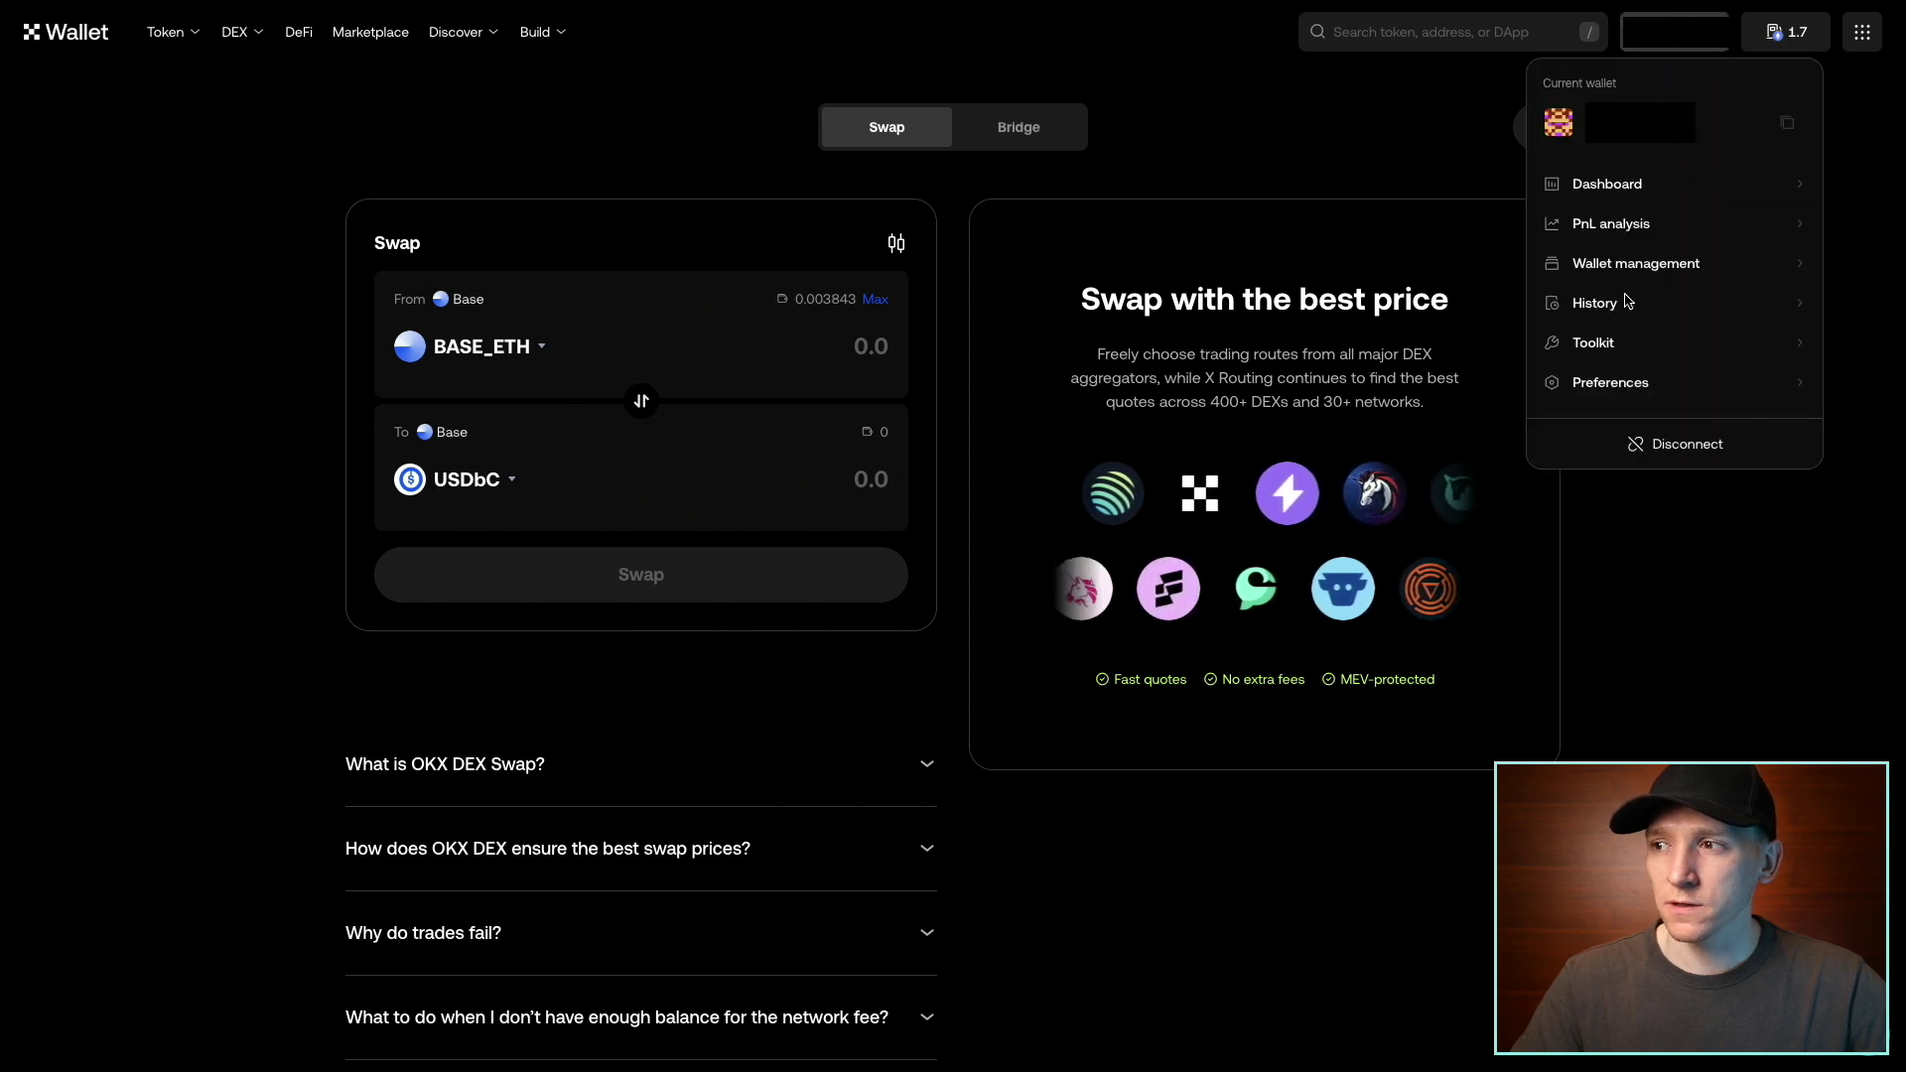
pyautogui.click(1668, 442)
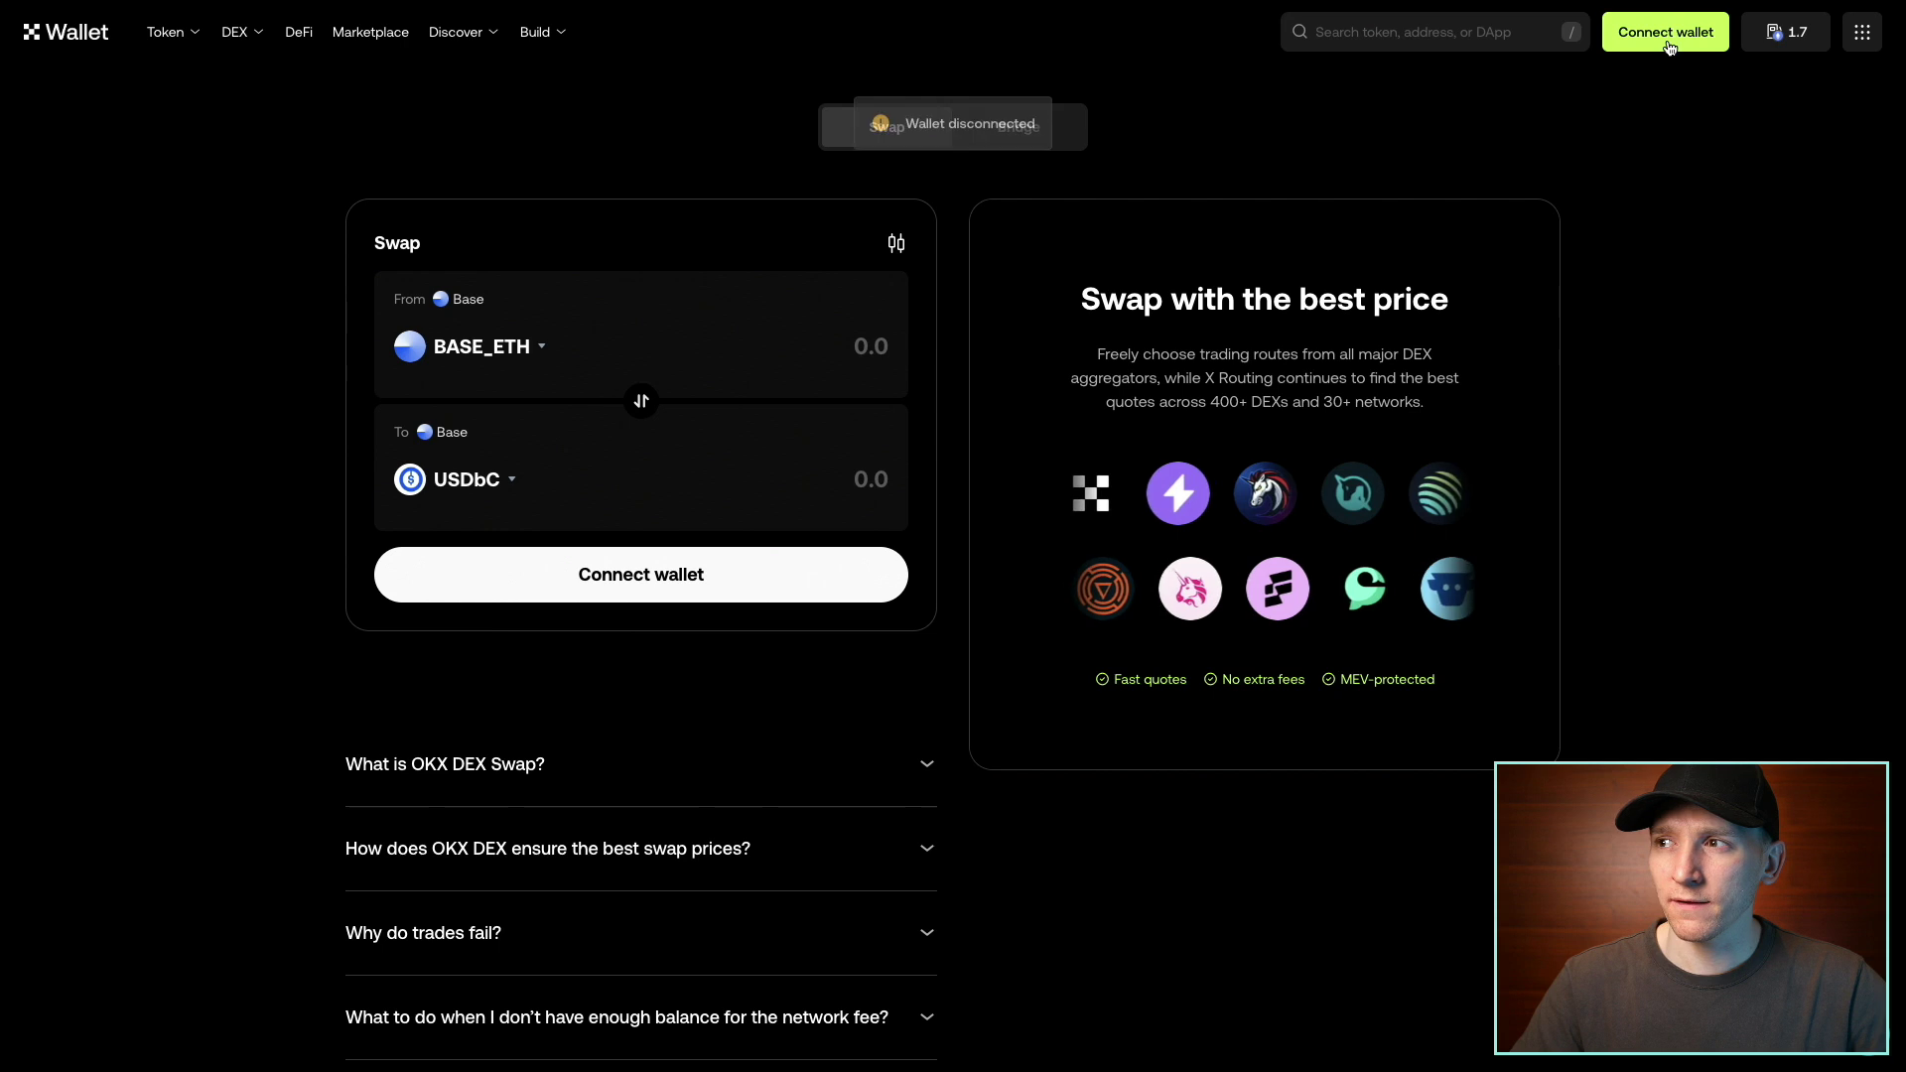
# Step: Reopen the wallet connection options, view the WalletConnect code, and connect with the MetaMask option
pyautogui.click(1664, 40)
pyautogui.click(858, 437)
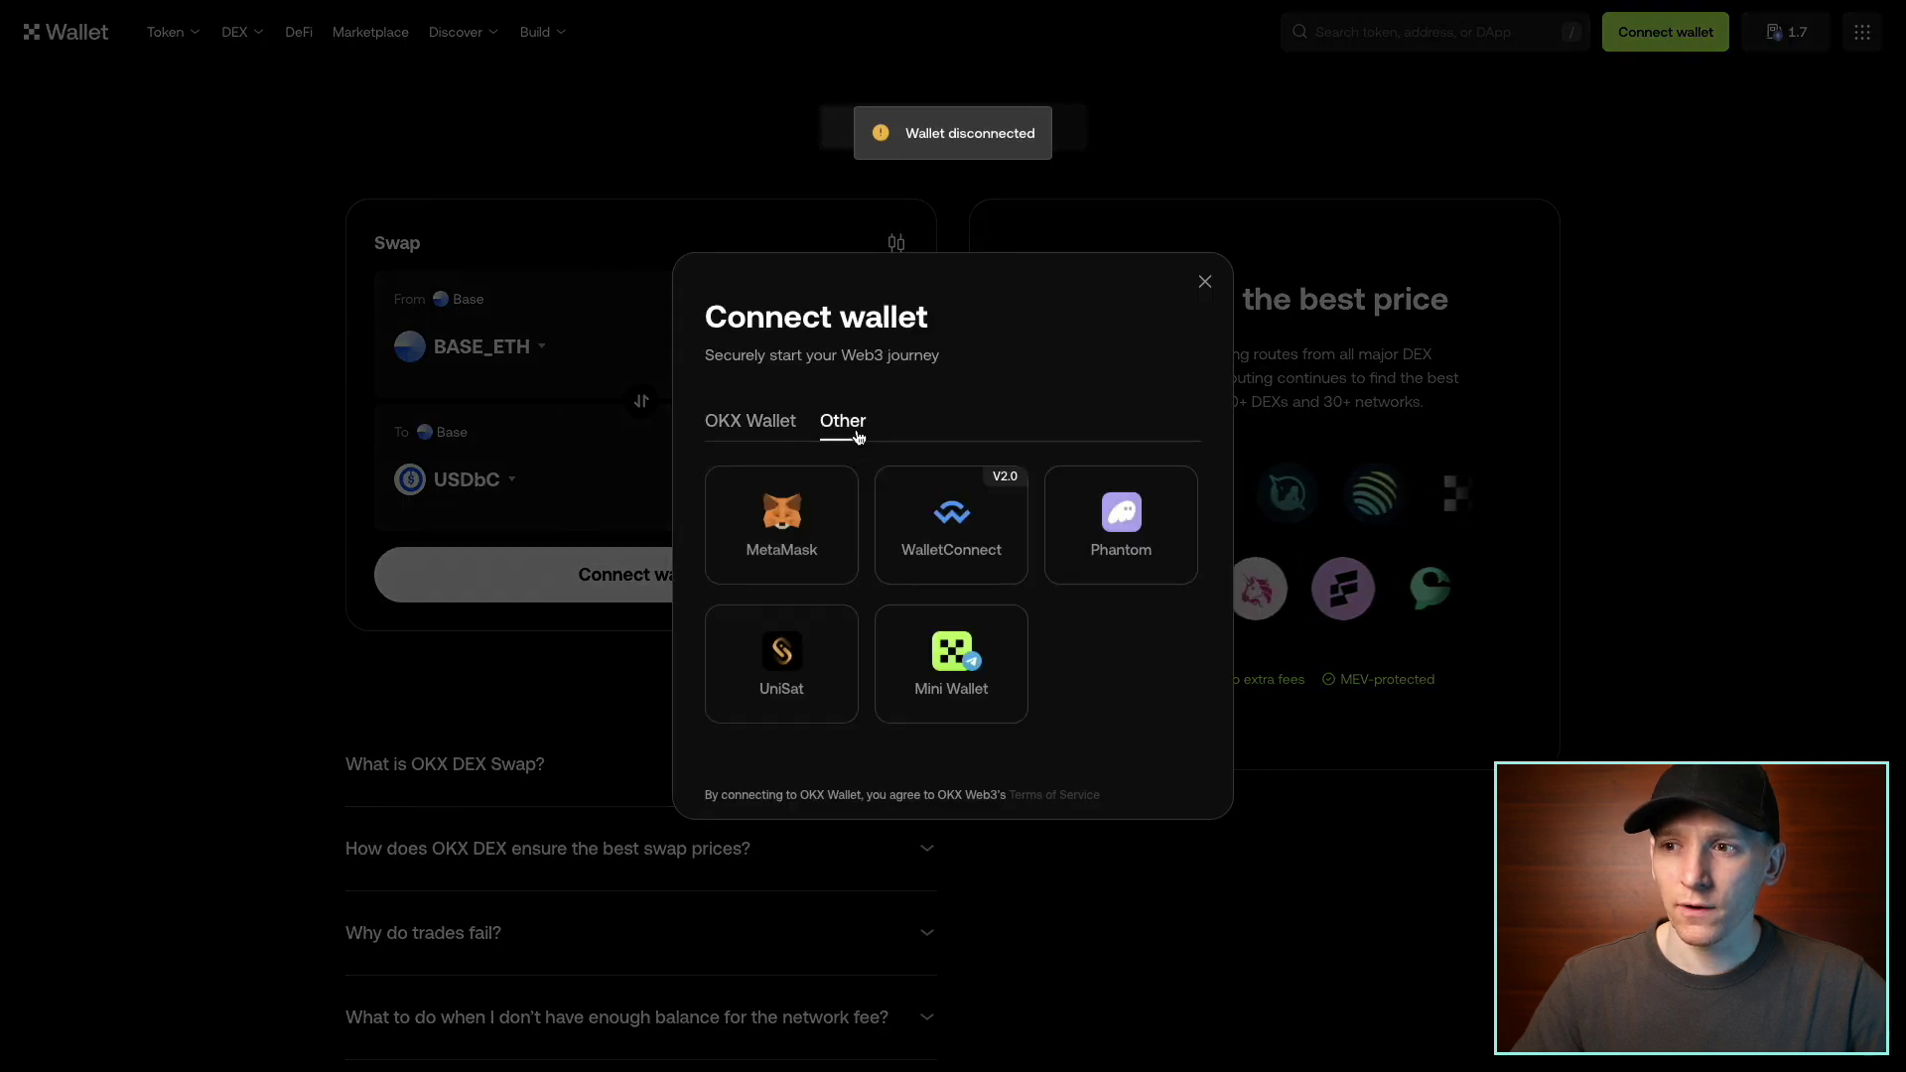
pyautogui.click(951, 524)
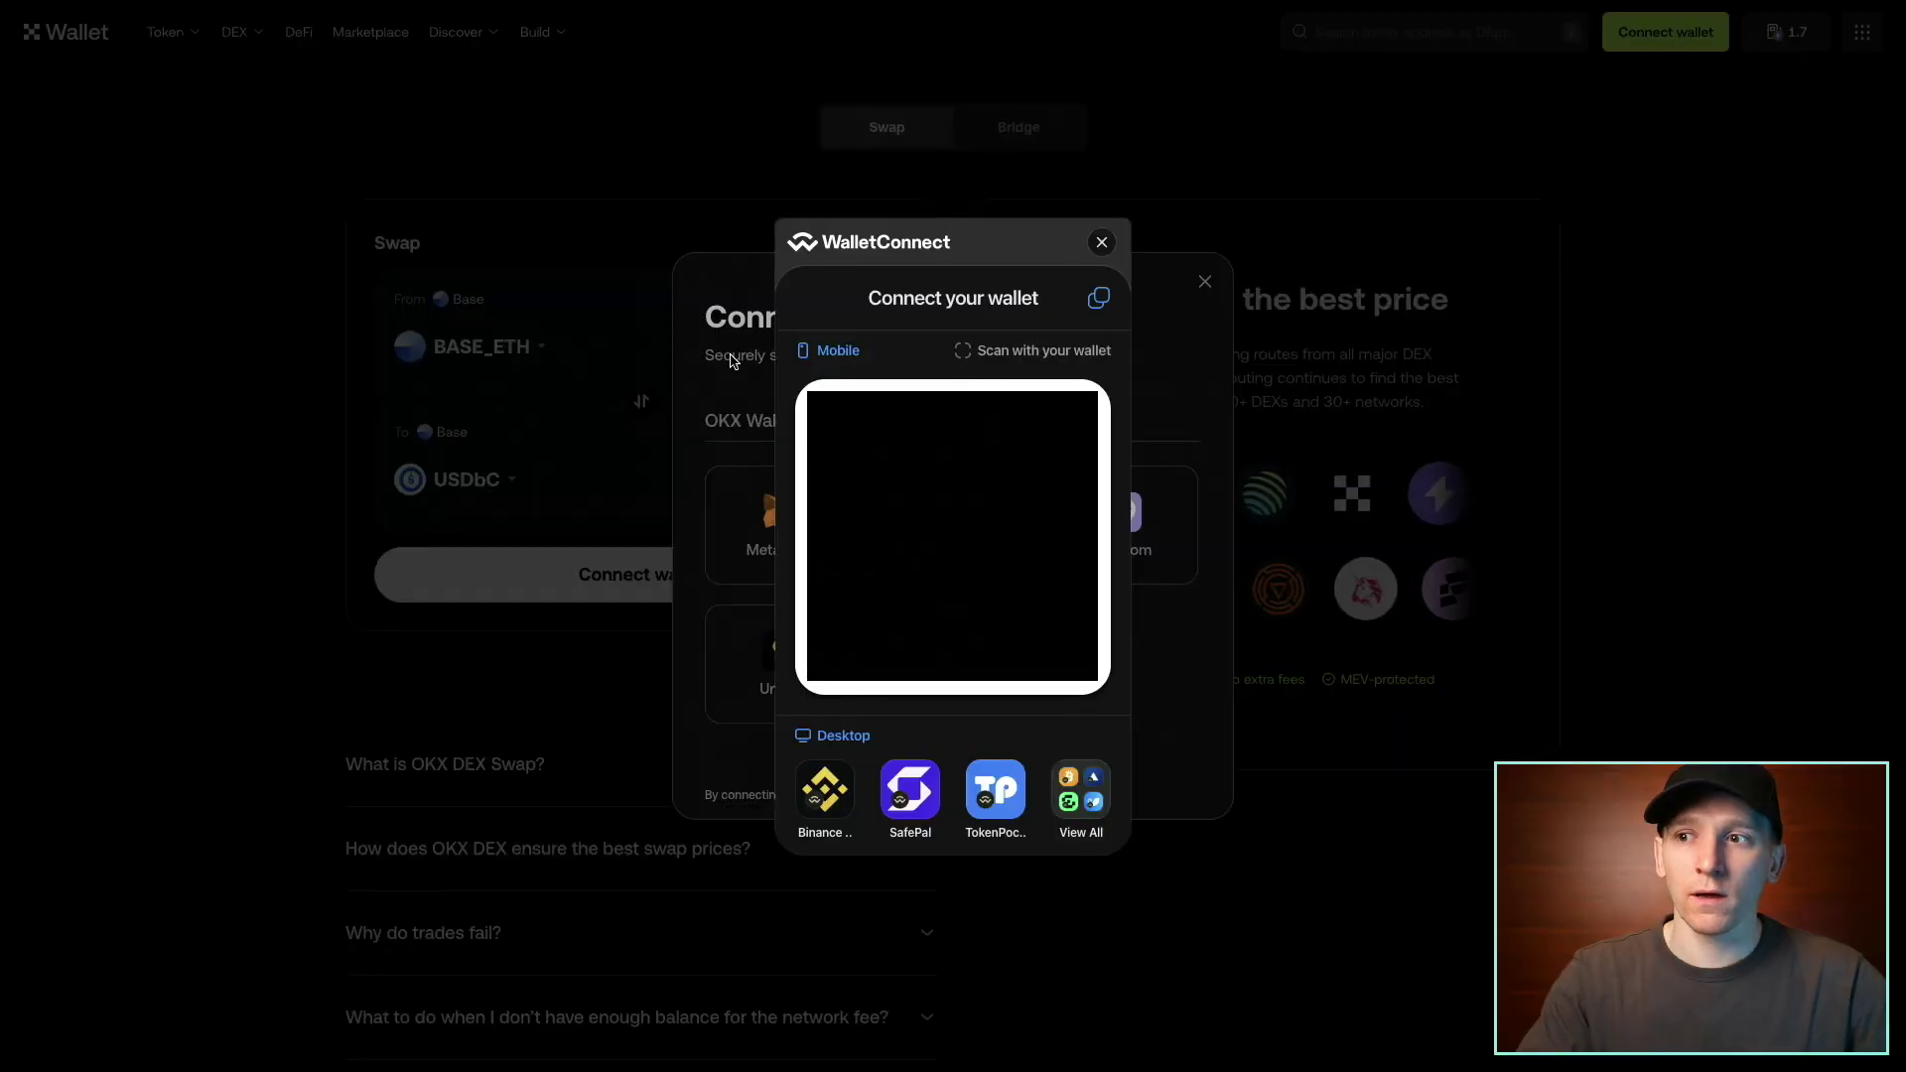
pyautogui.click(1103, 244)
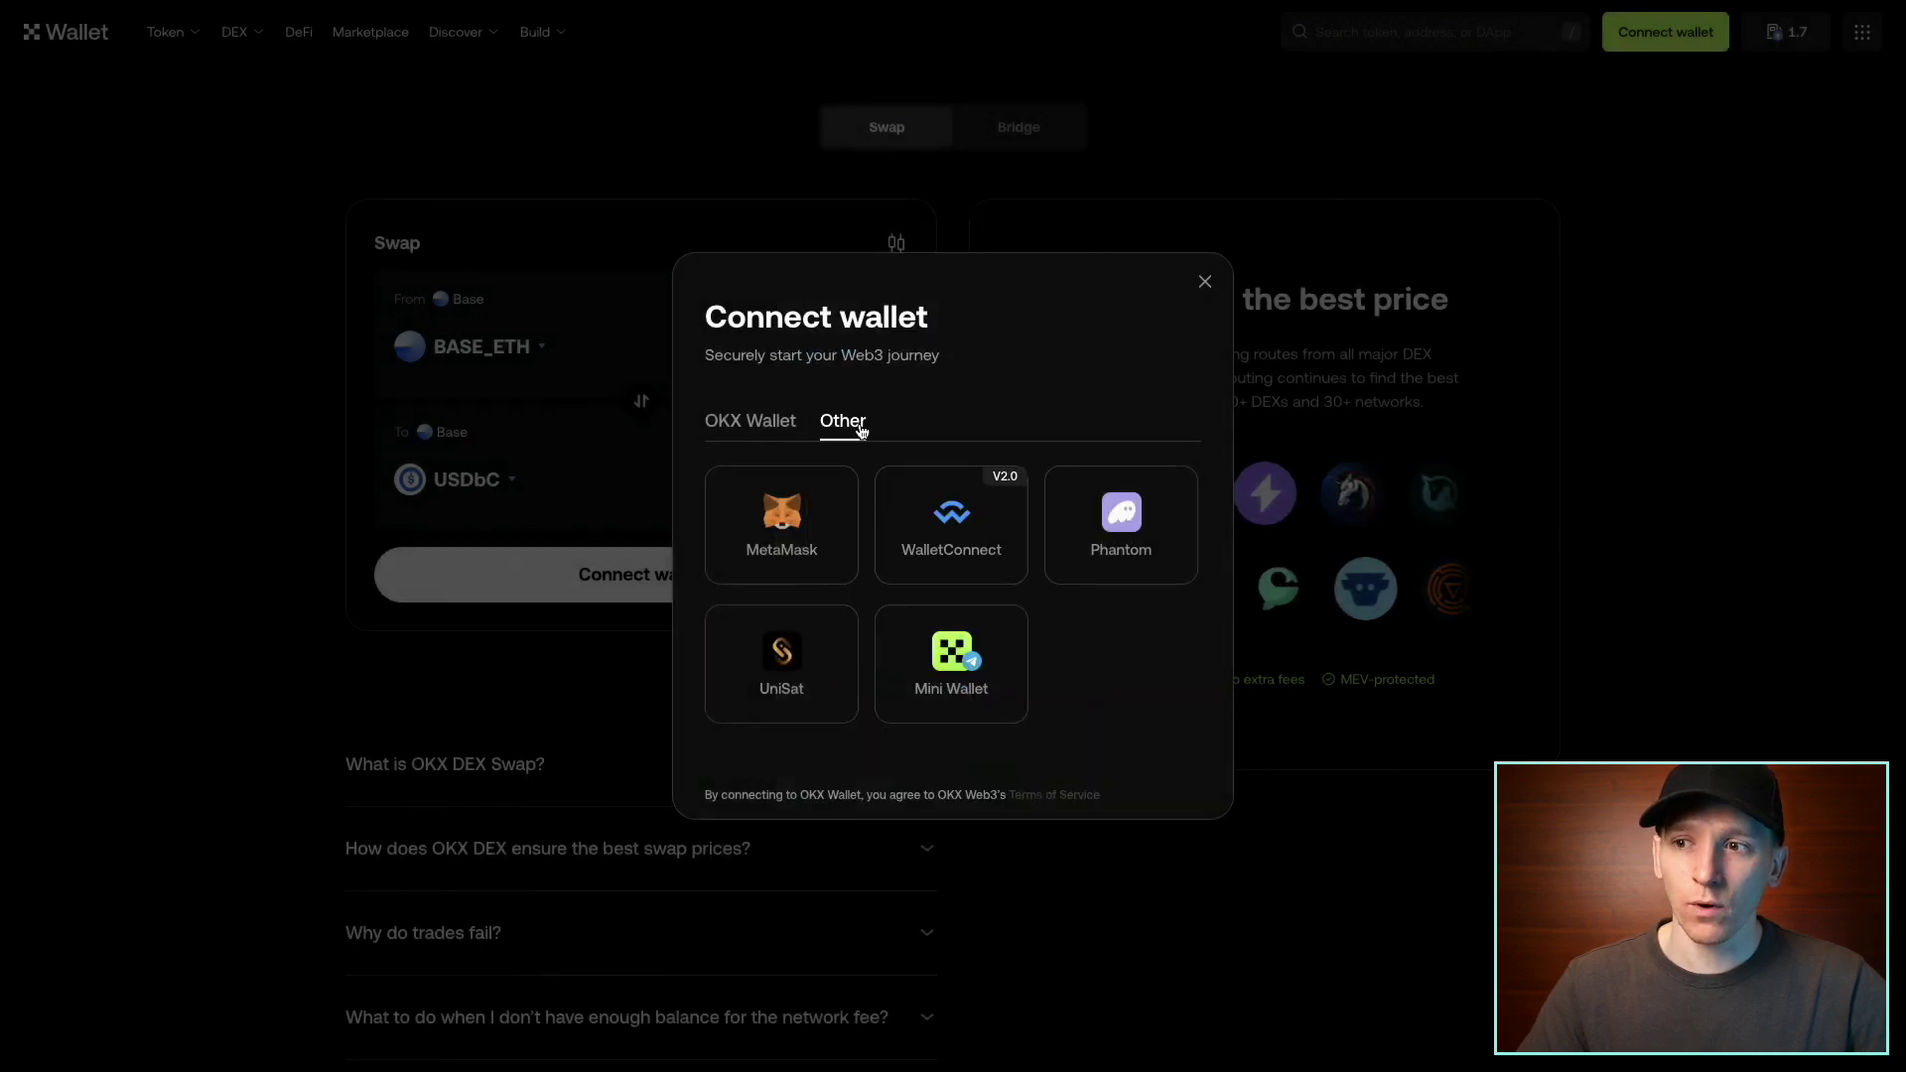
pyautogui.click(785, 534)
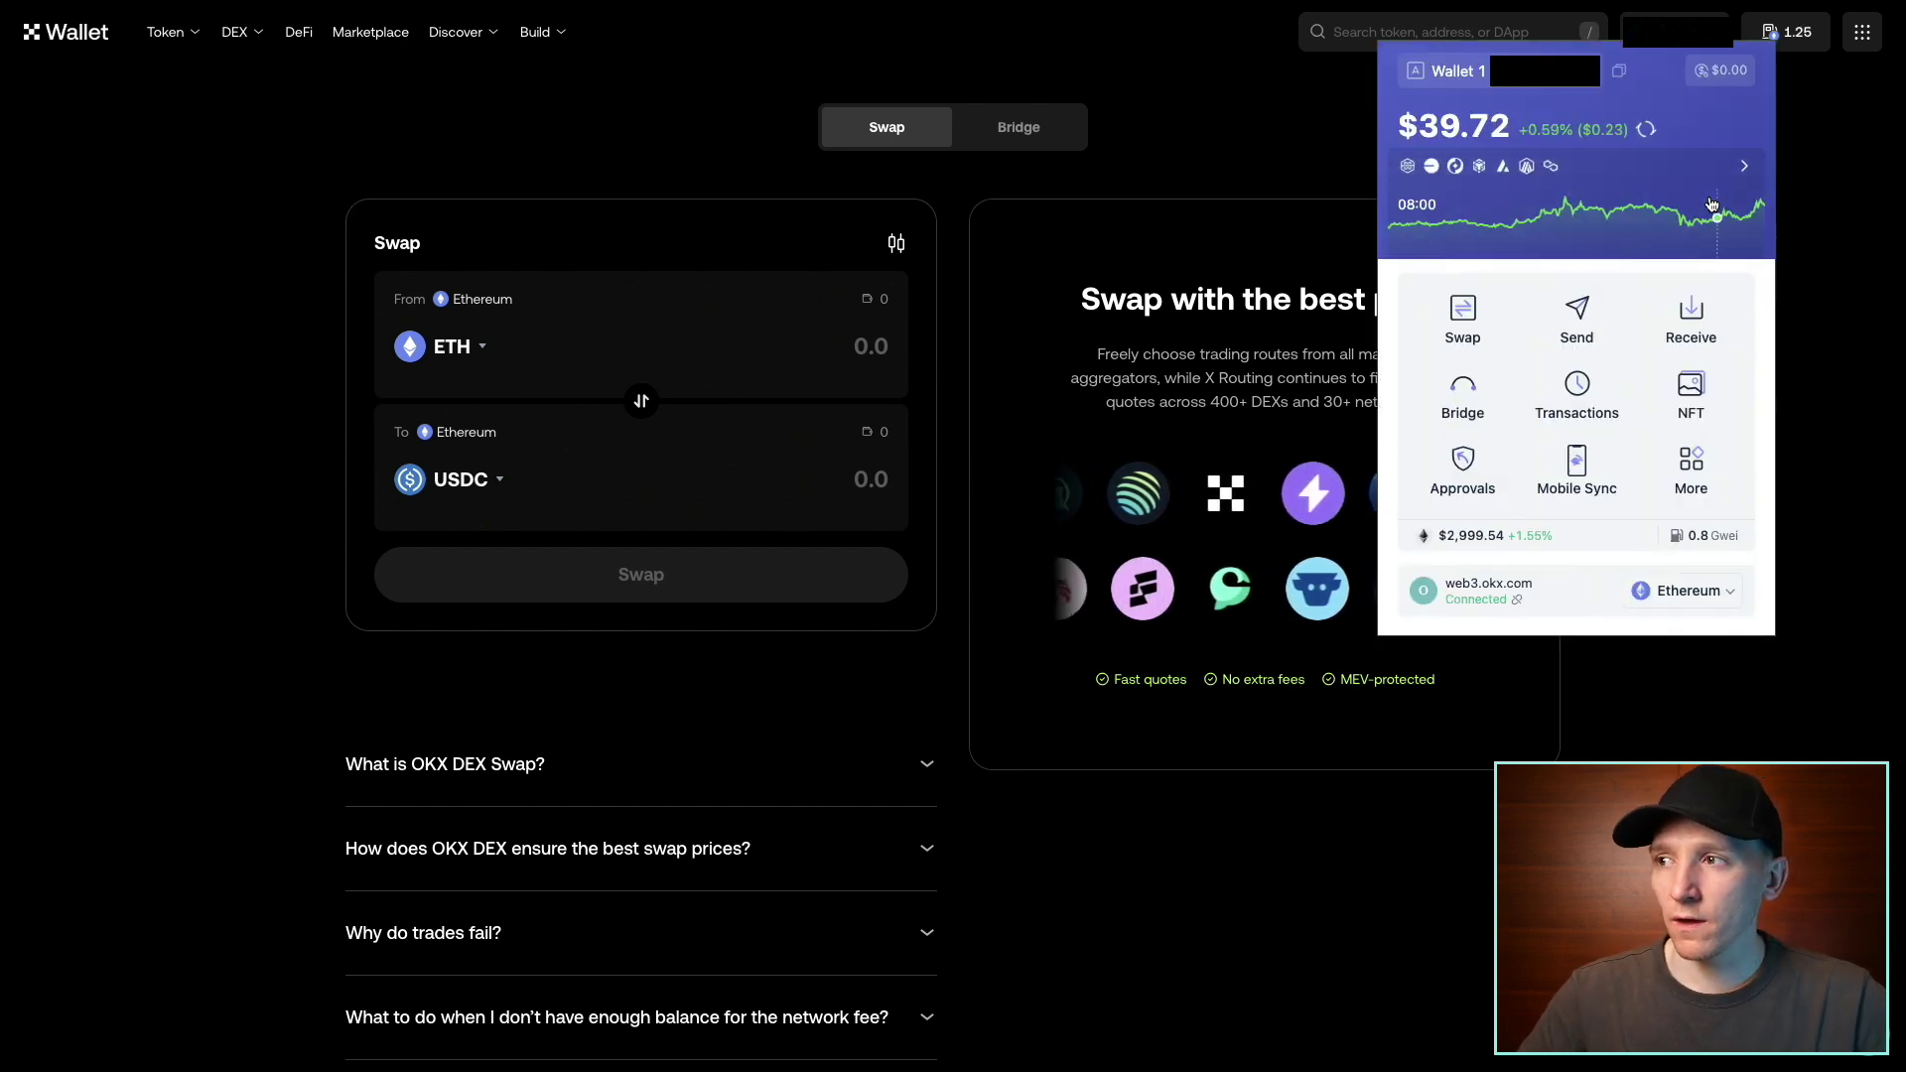
pyautogui.click(1712, 201)
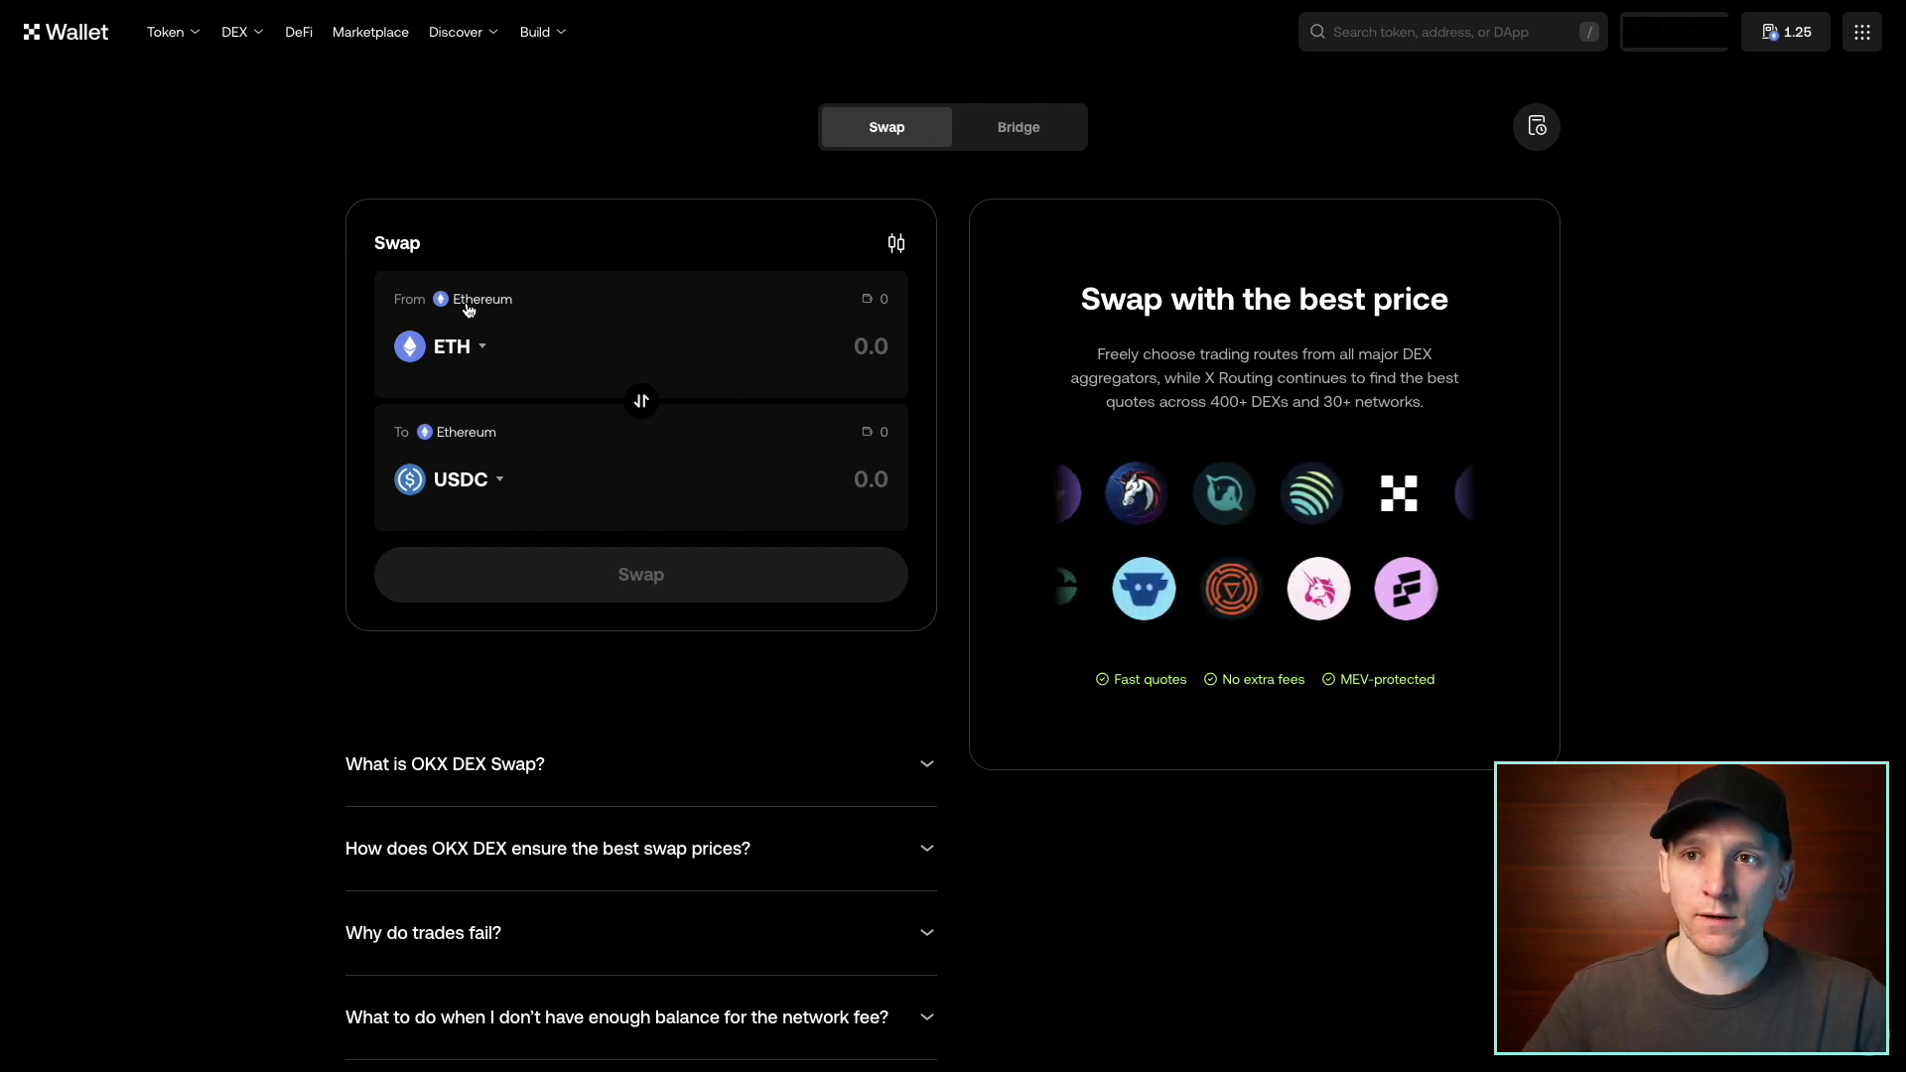
# Step: Look through the pay token choices on Solana and the full list of source networks, leaving the selection unapplied
pyautogui.moveTo(244, 40)
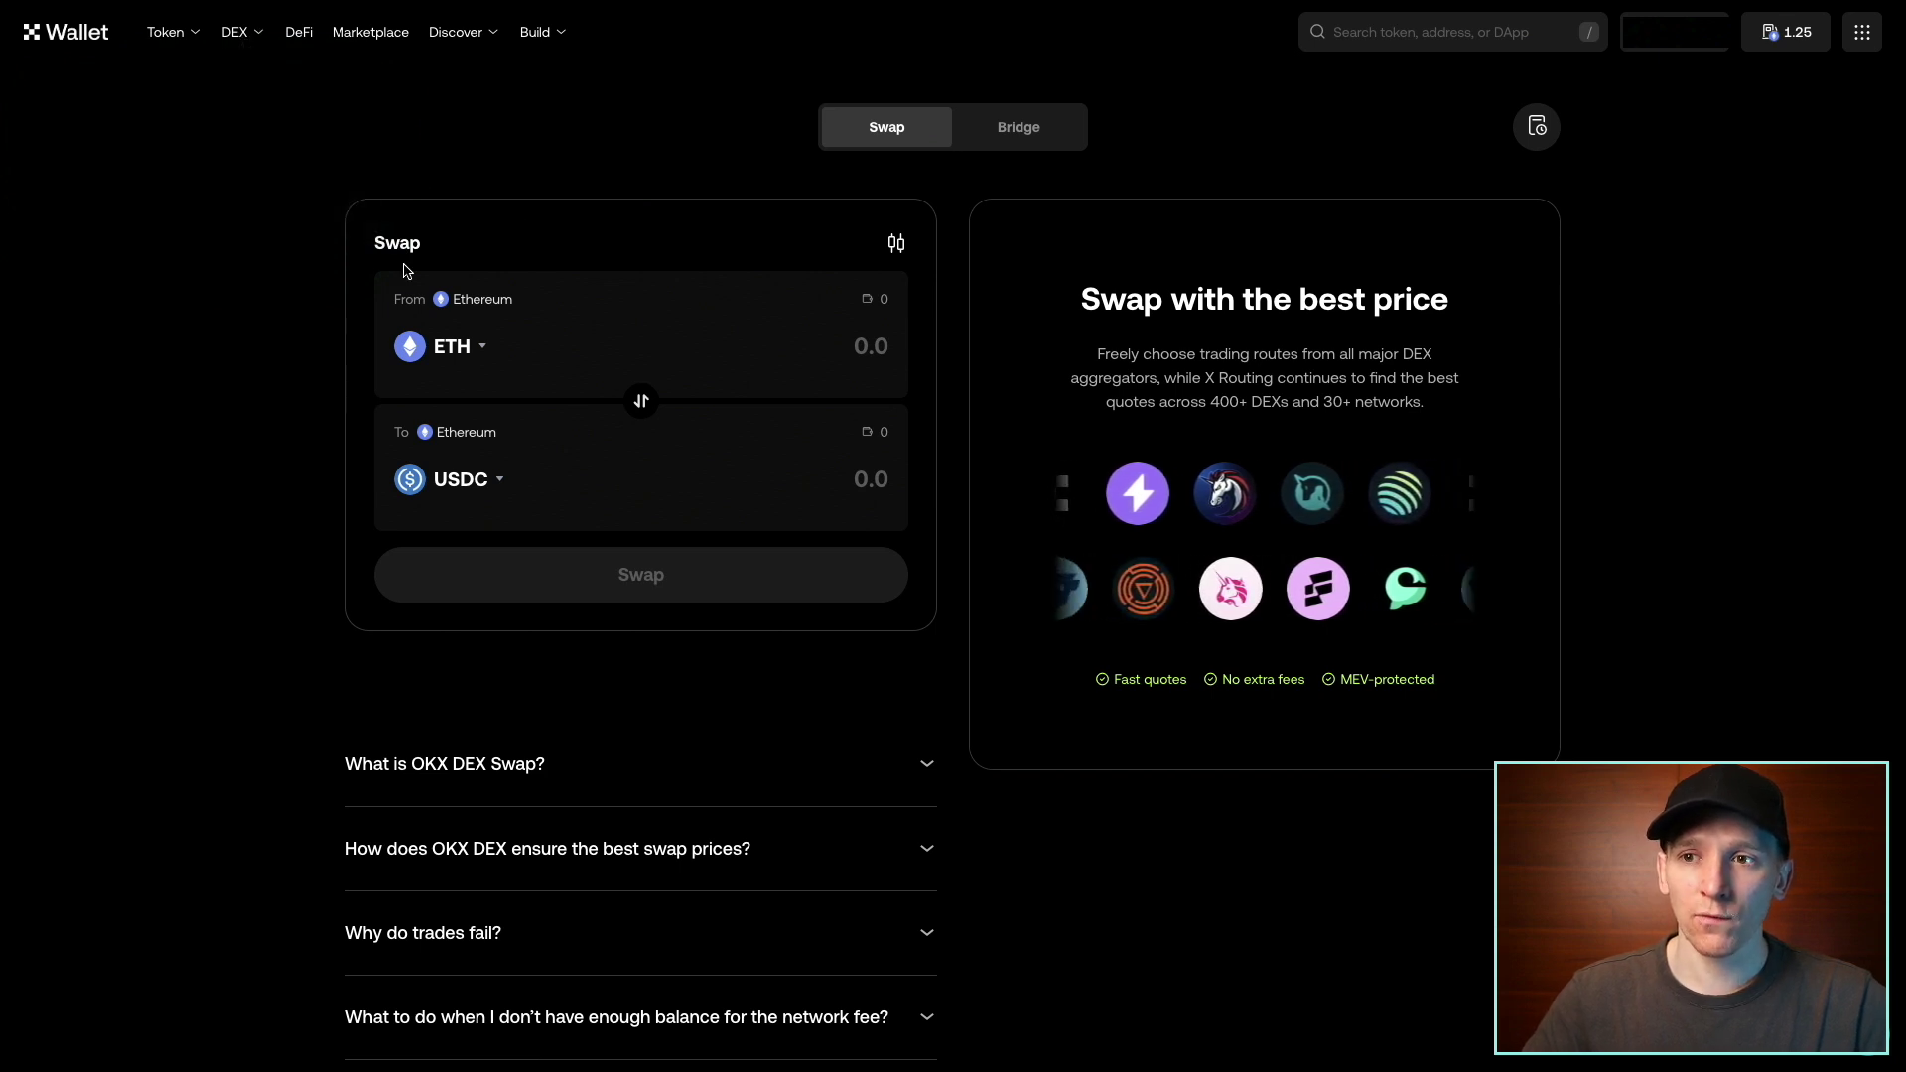
pyautogui.click(478, 303)
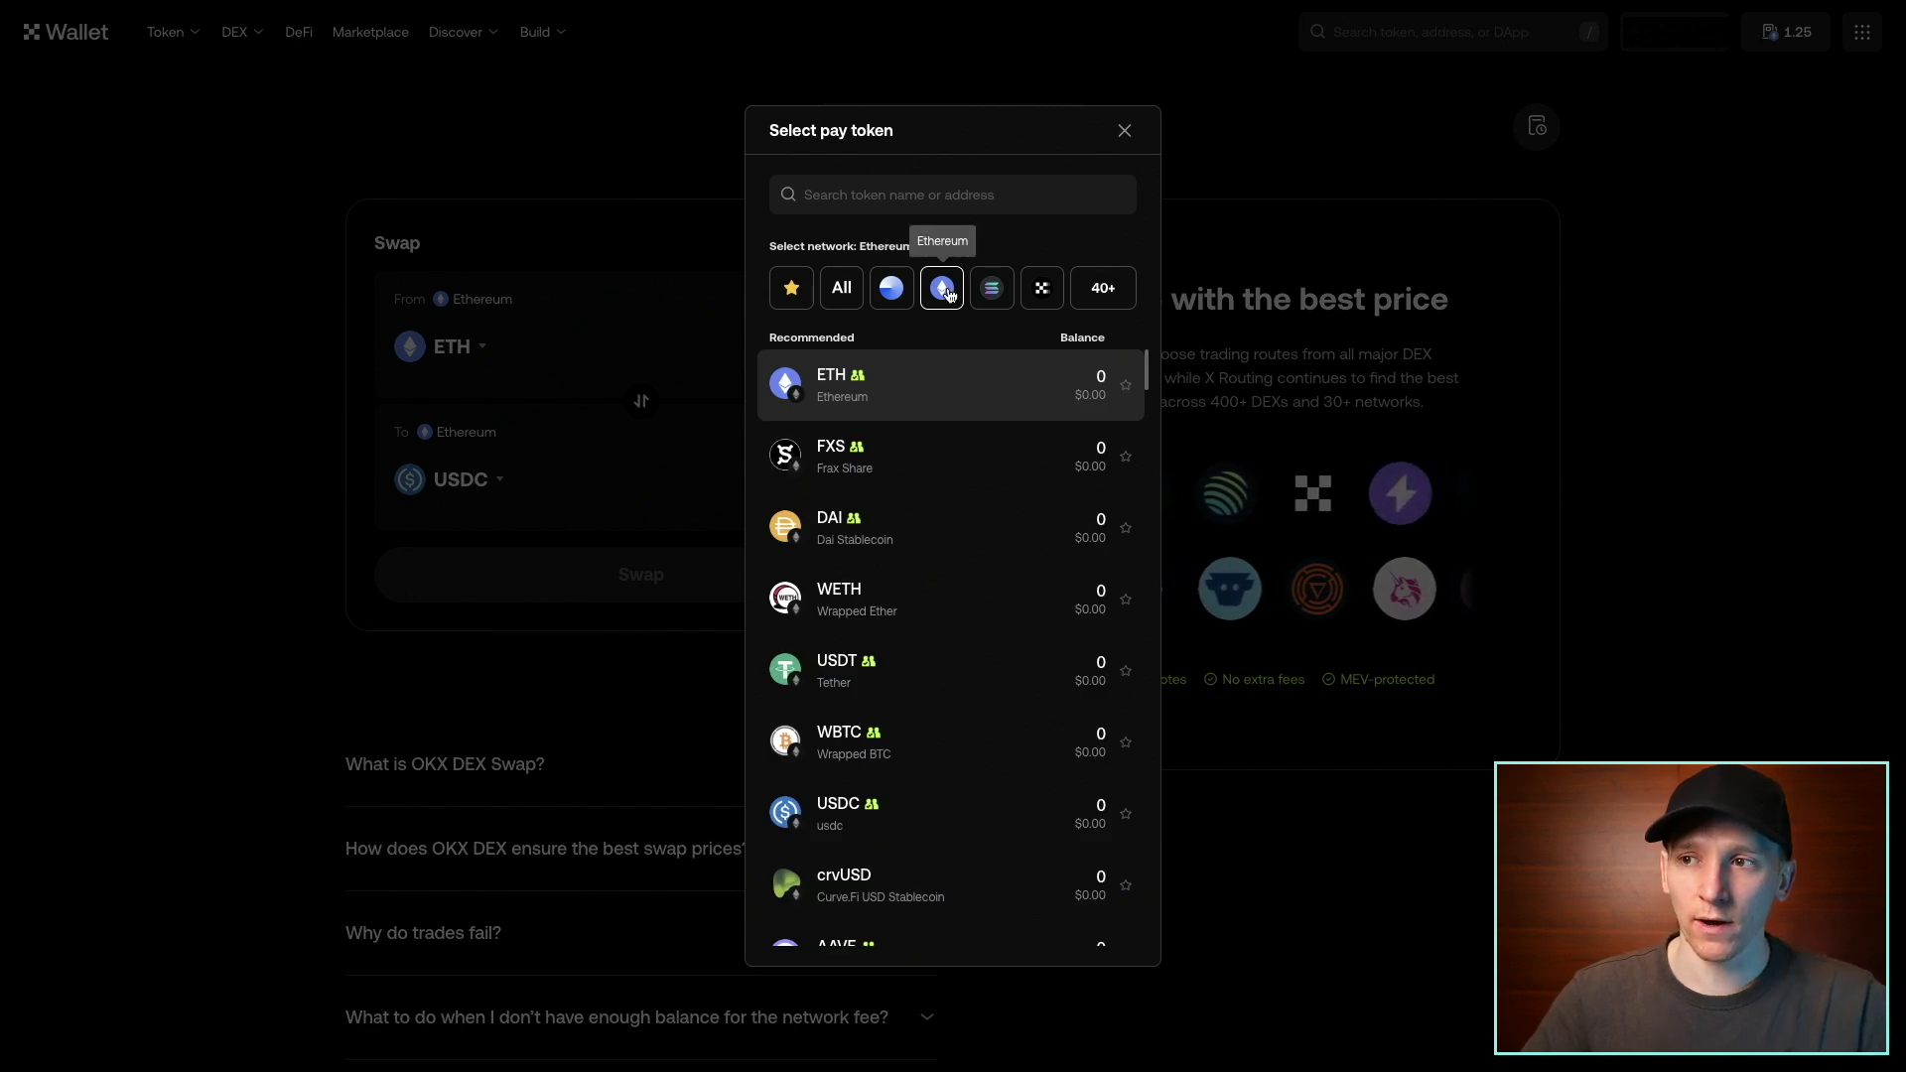
pyautogui.click(993, 287)
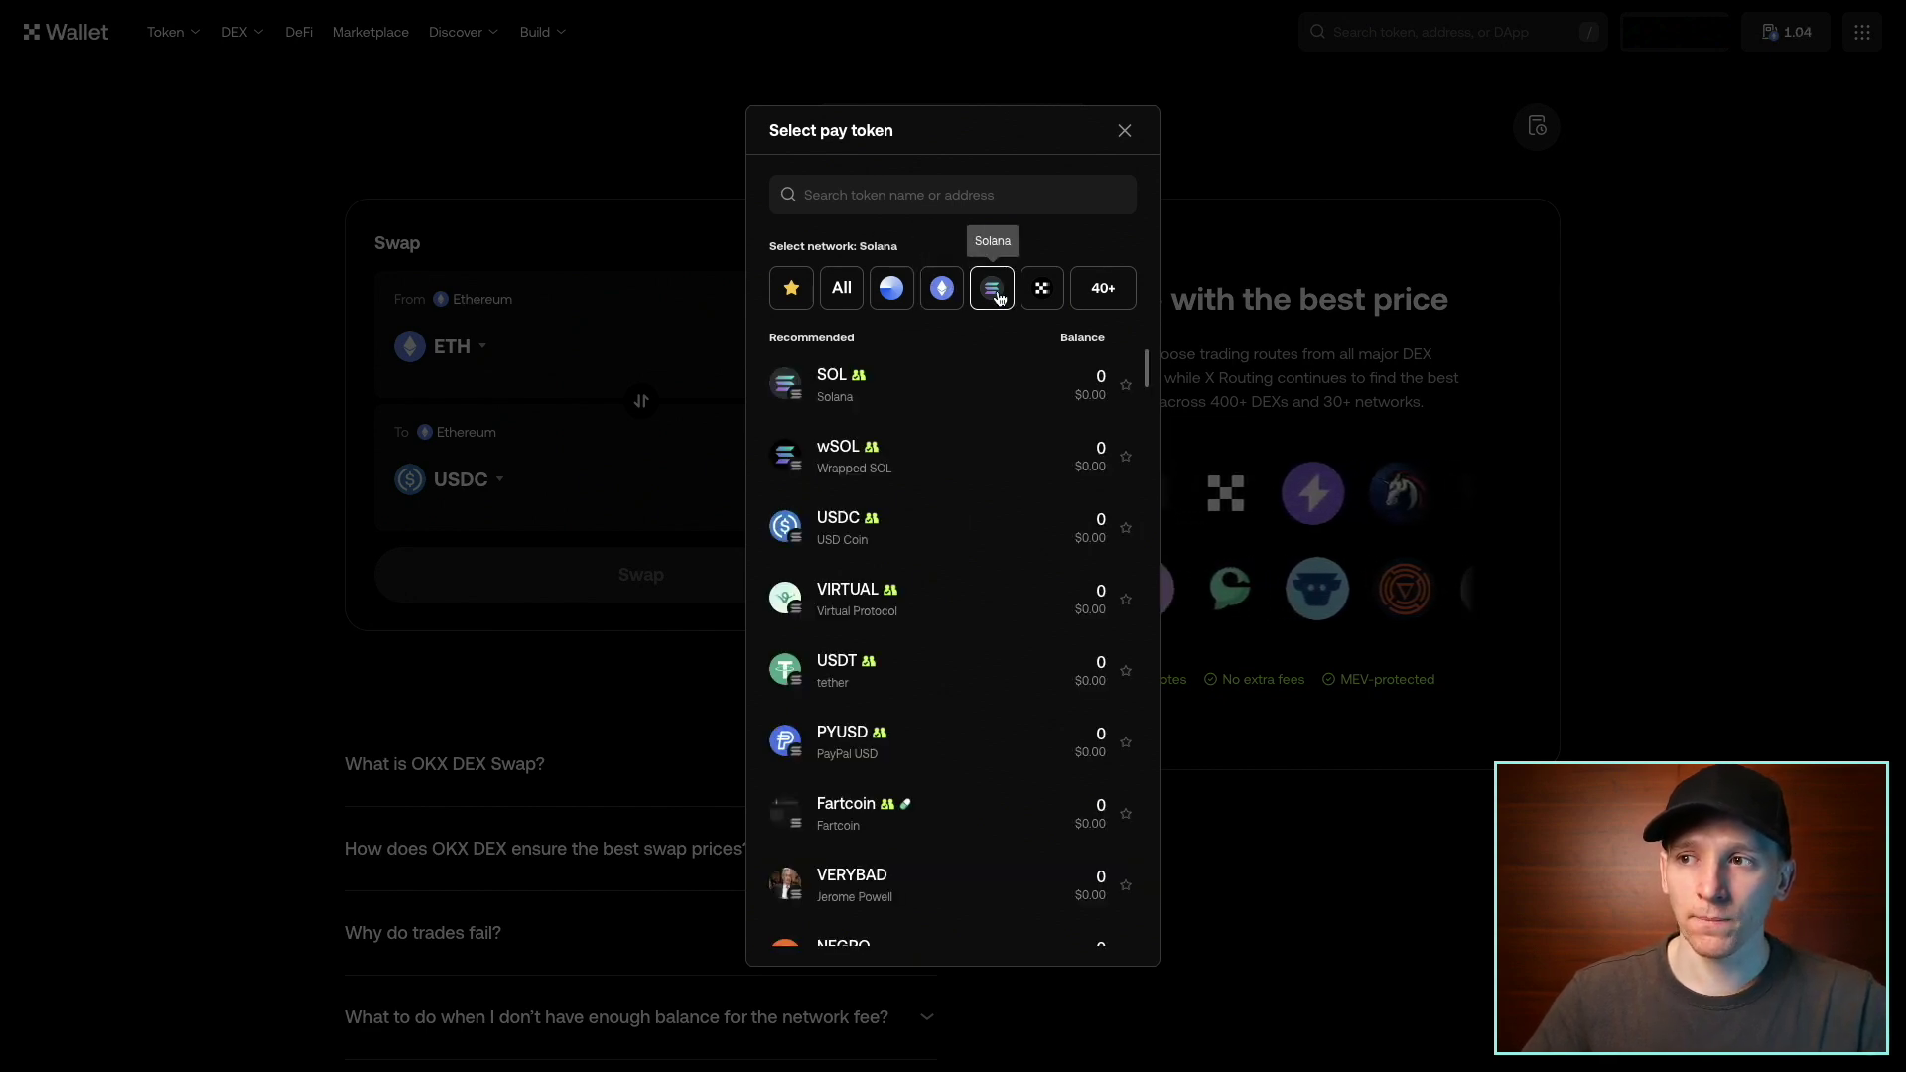
pyautogui.click(1116, 302)
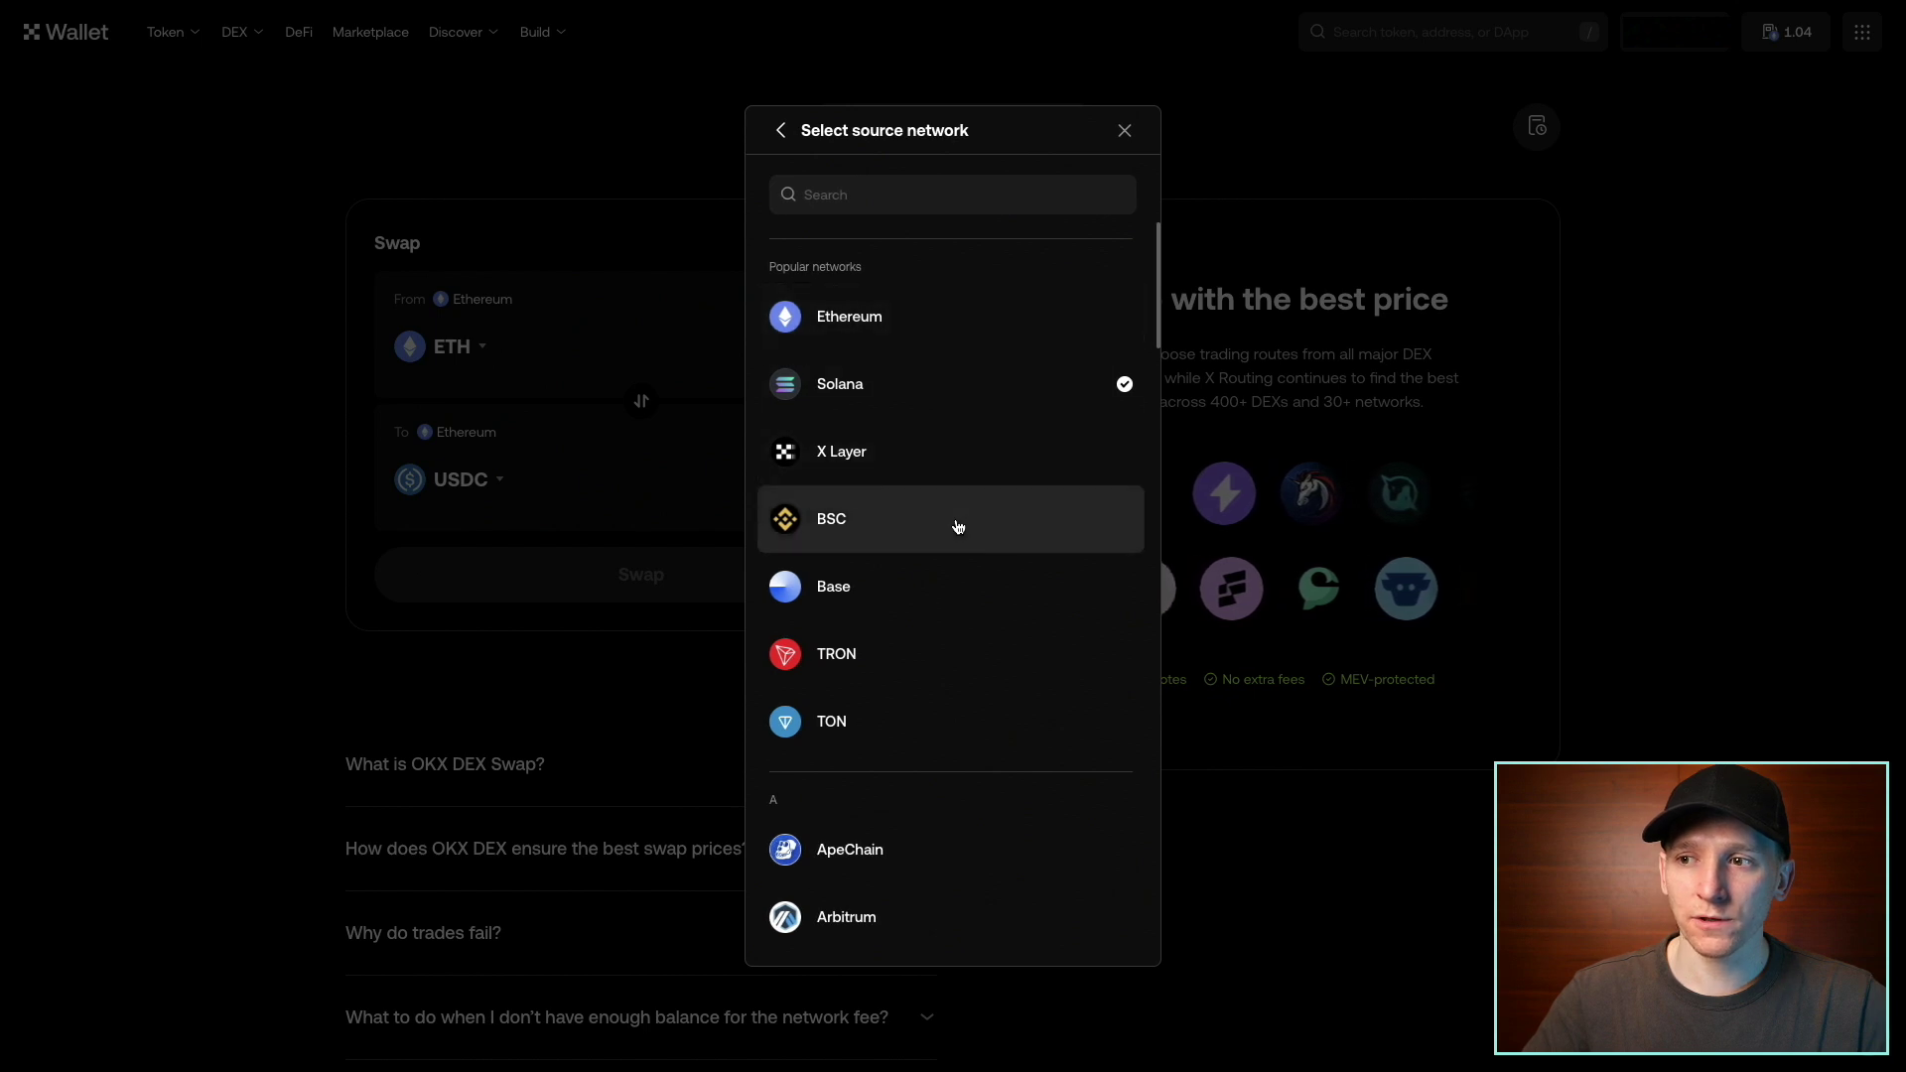
pyautogui.scroll(-2, 933, 645)
pyautogui.scroll(-3, 918, 685)
pyautogui.scroll(6, 915, 681)
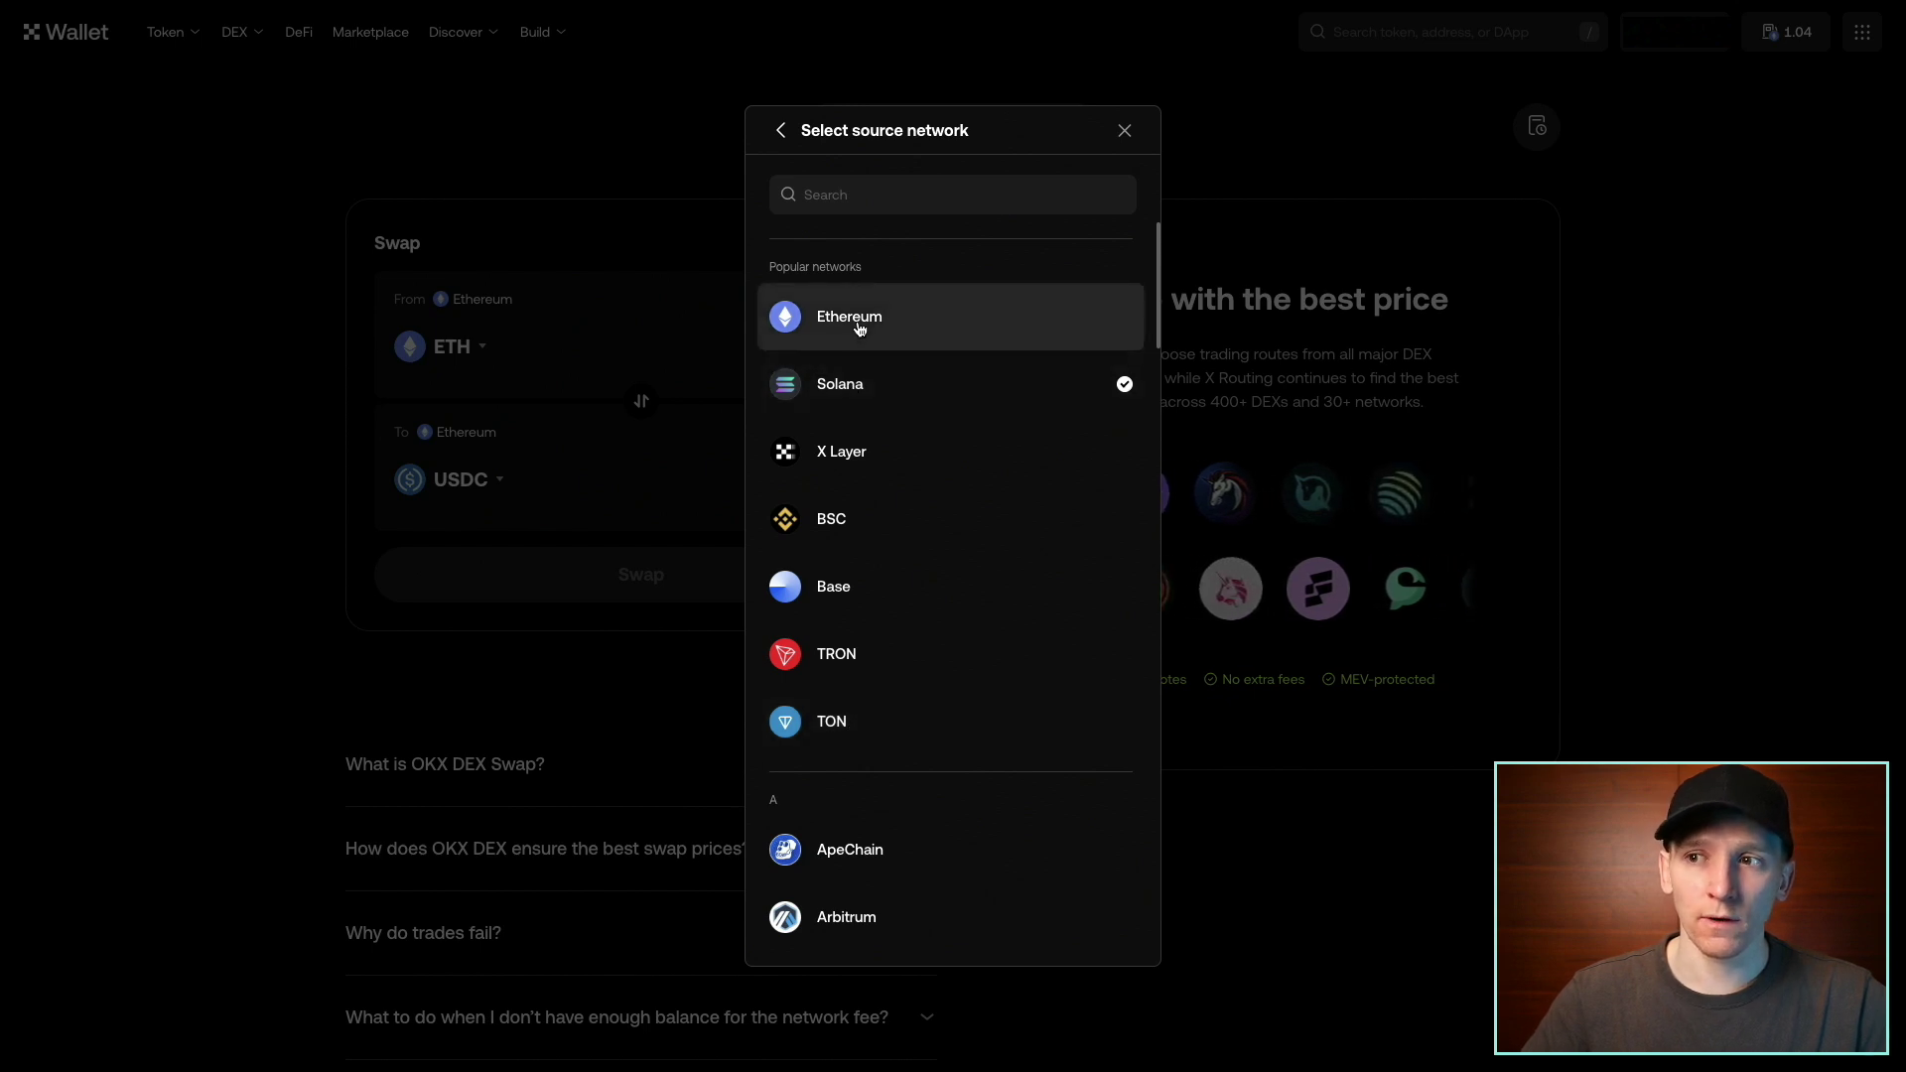
pyautogui.click(1125, 130)
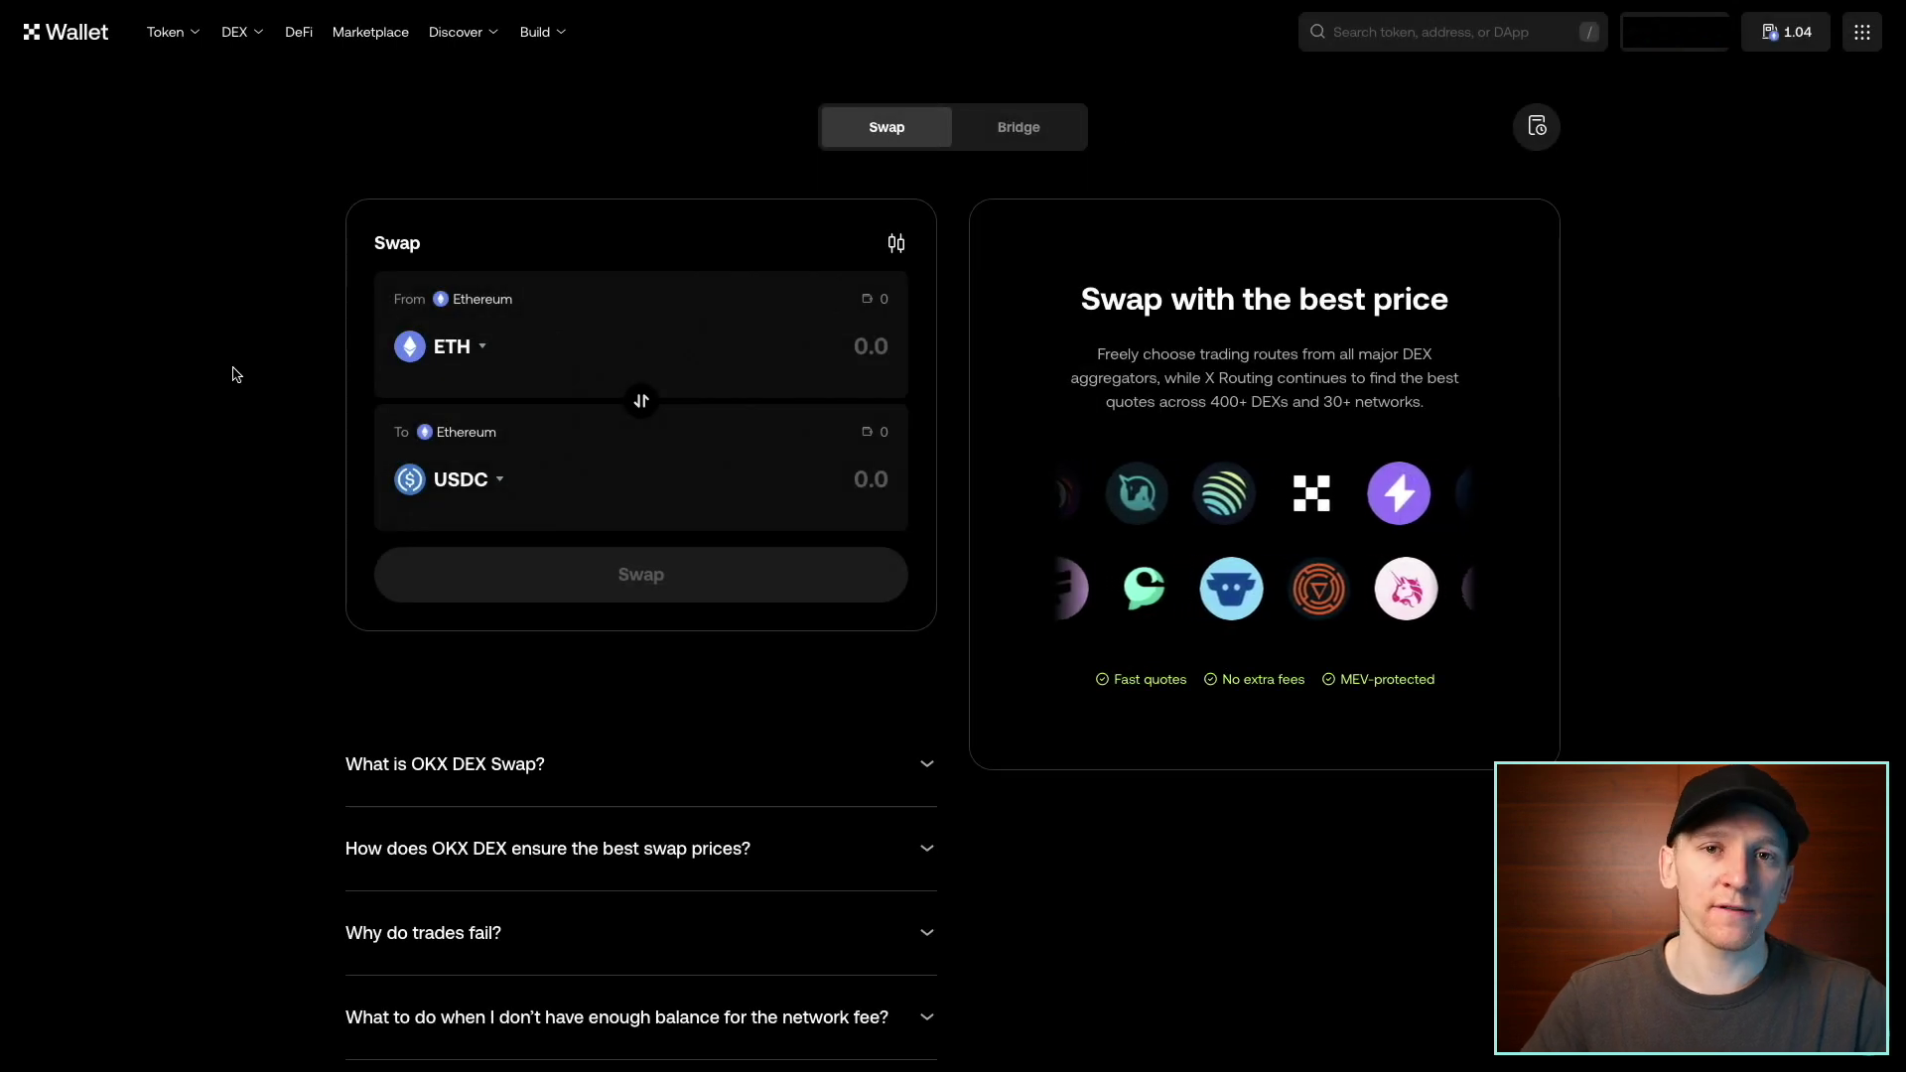
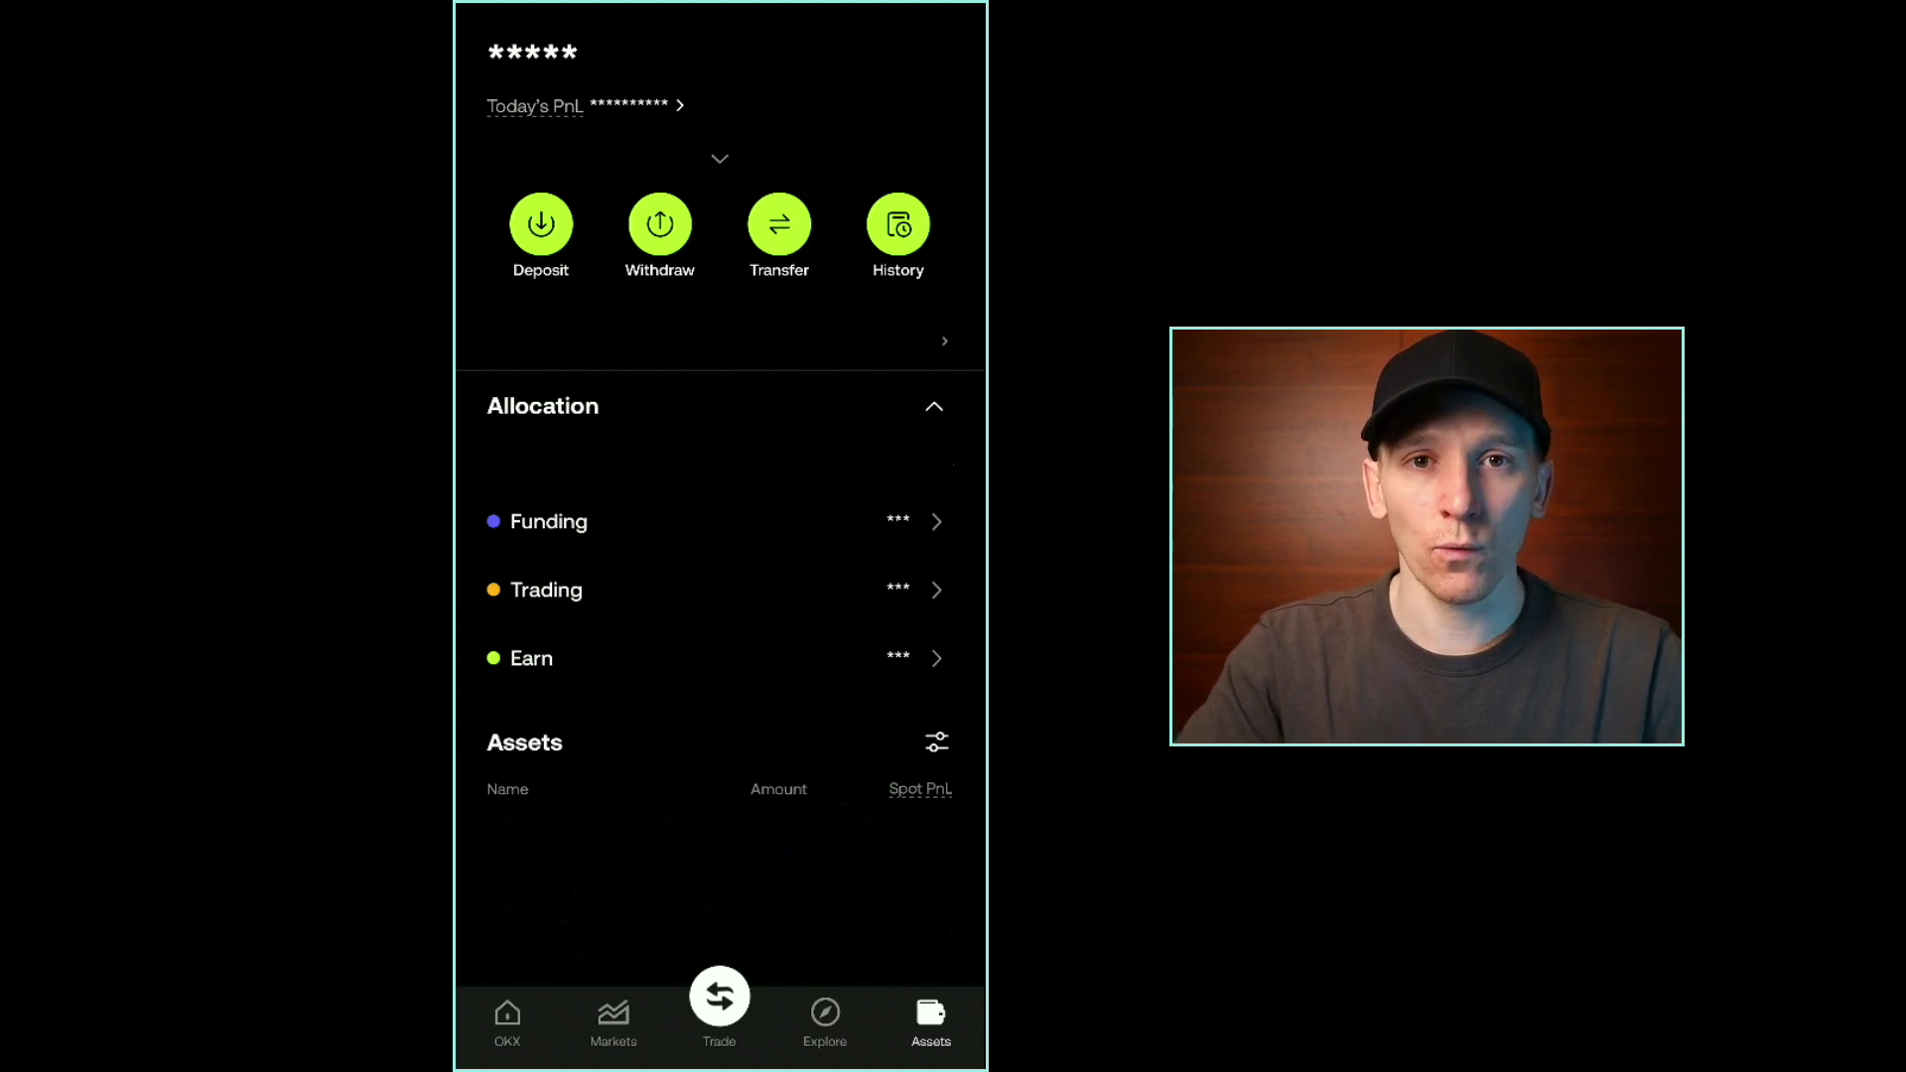
# Step: In the OKX mobile app, start a crypto withdrawal and choose USDC as the asset
pyautogui.click(660, 224)
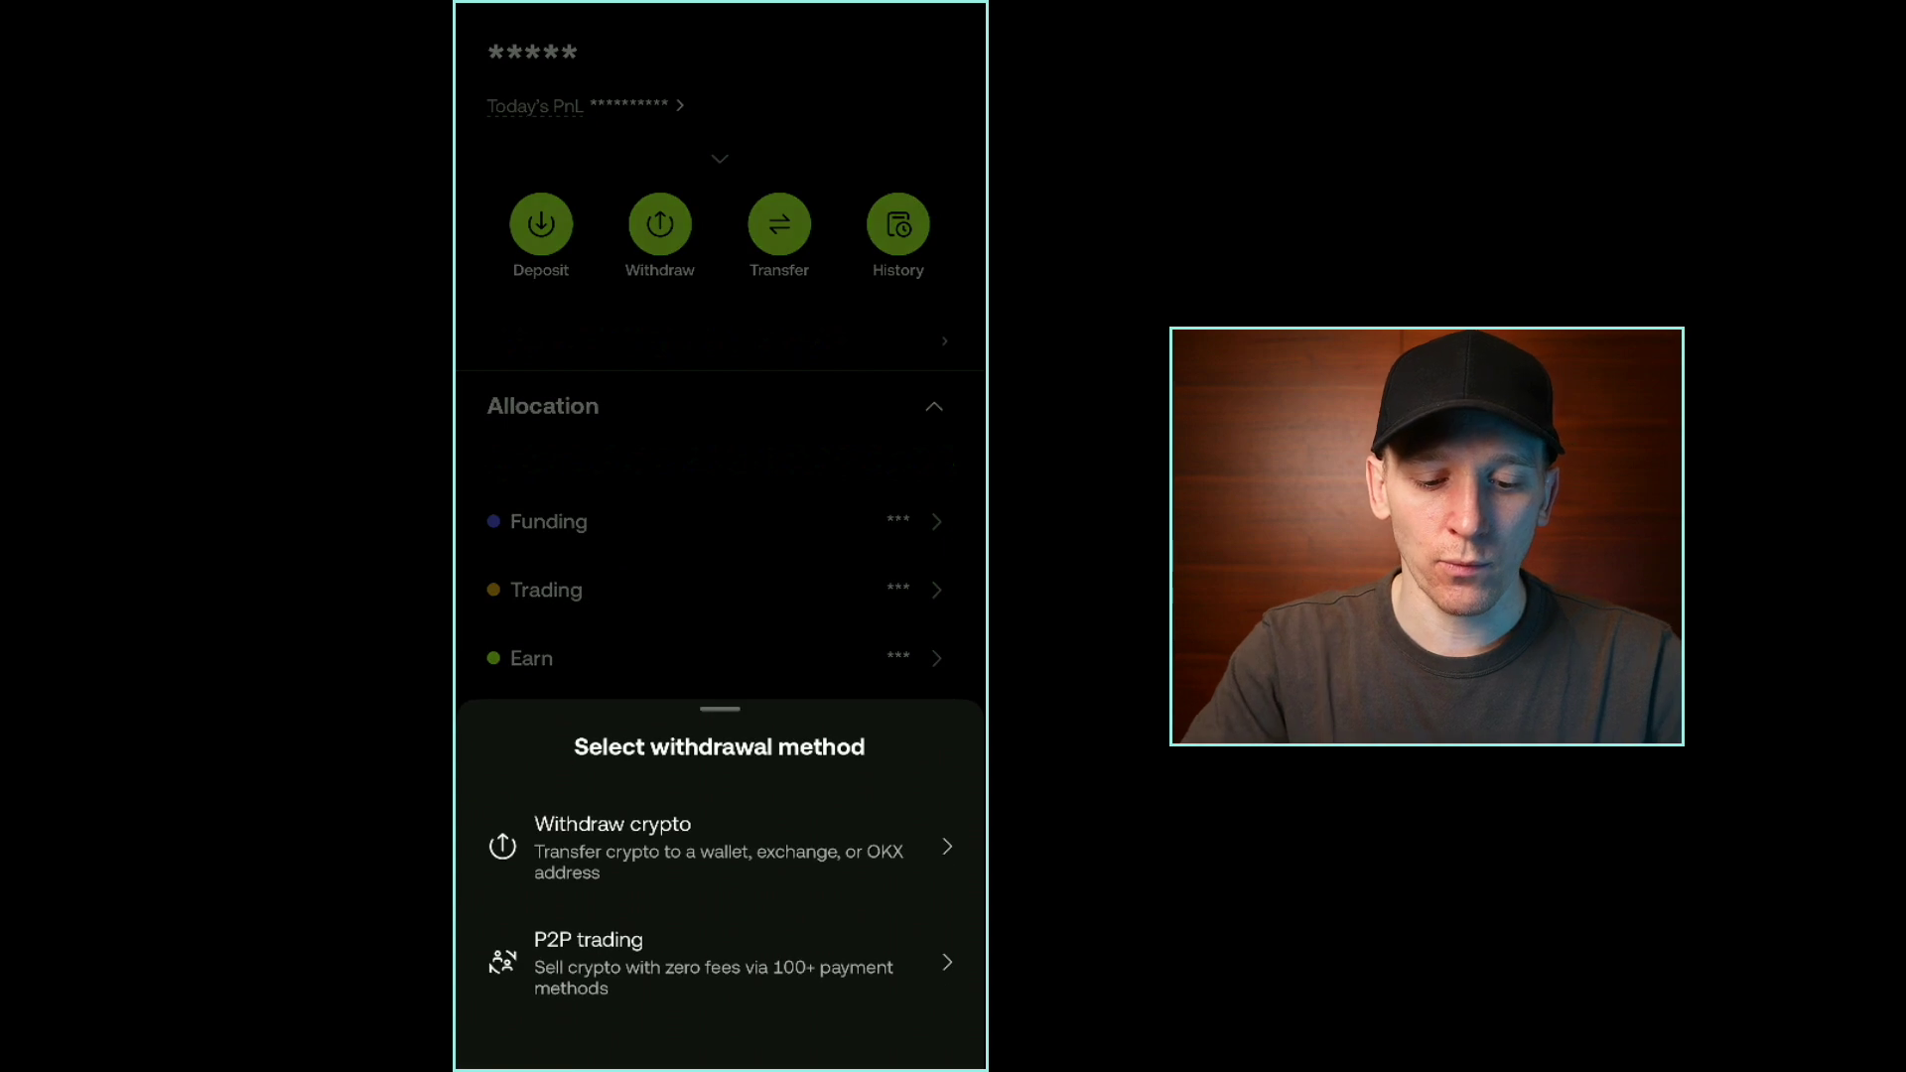
pyautogui.click(612, 846)
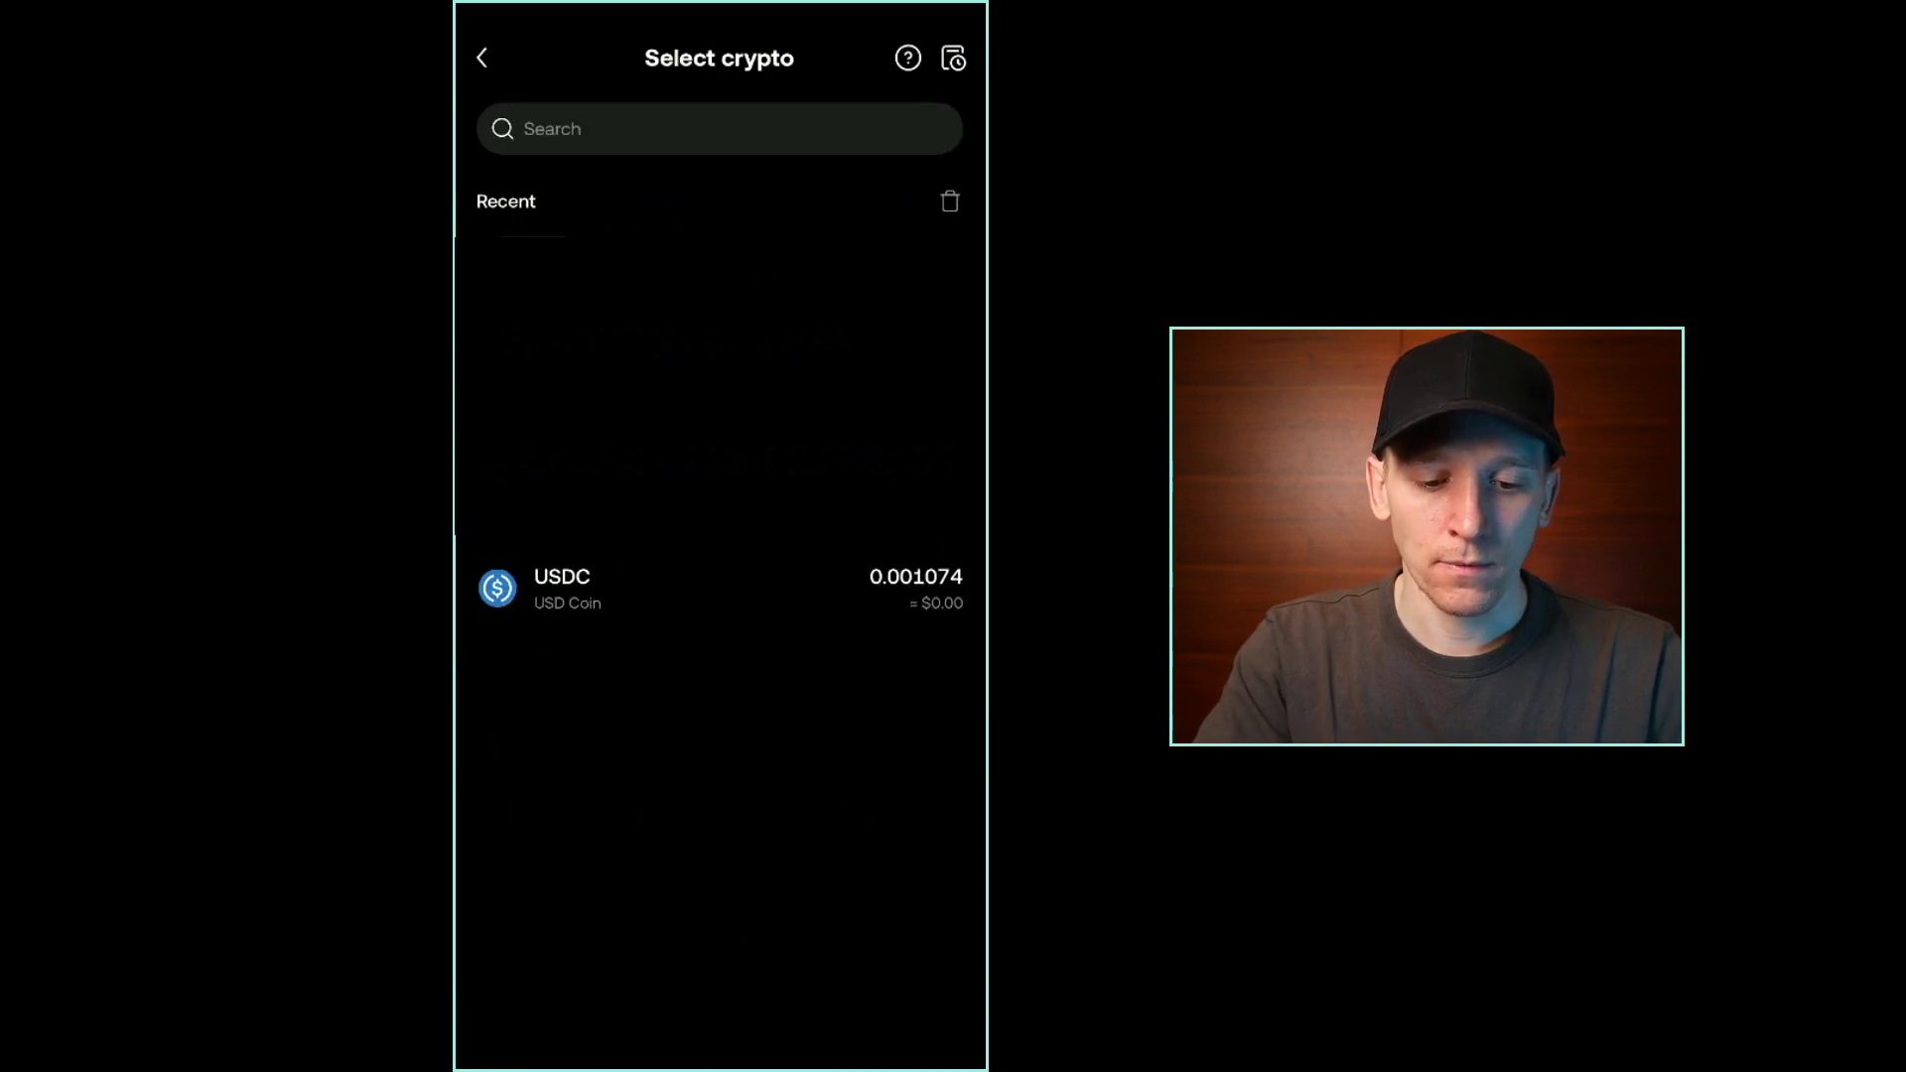
pyautogui.click(562, 587)
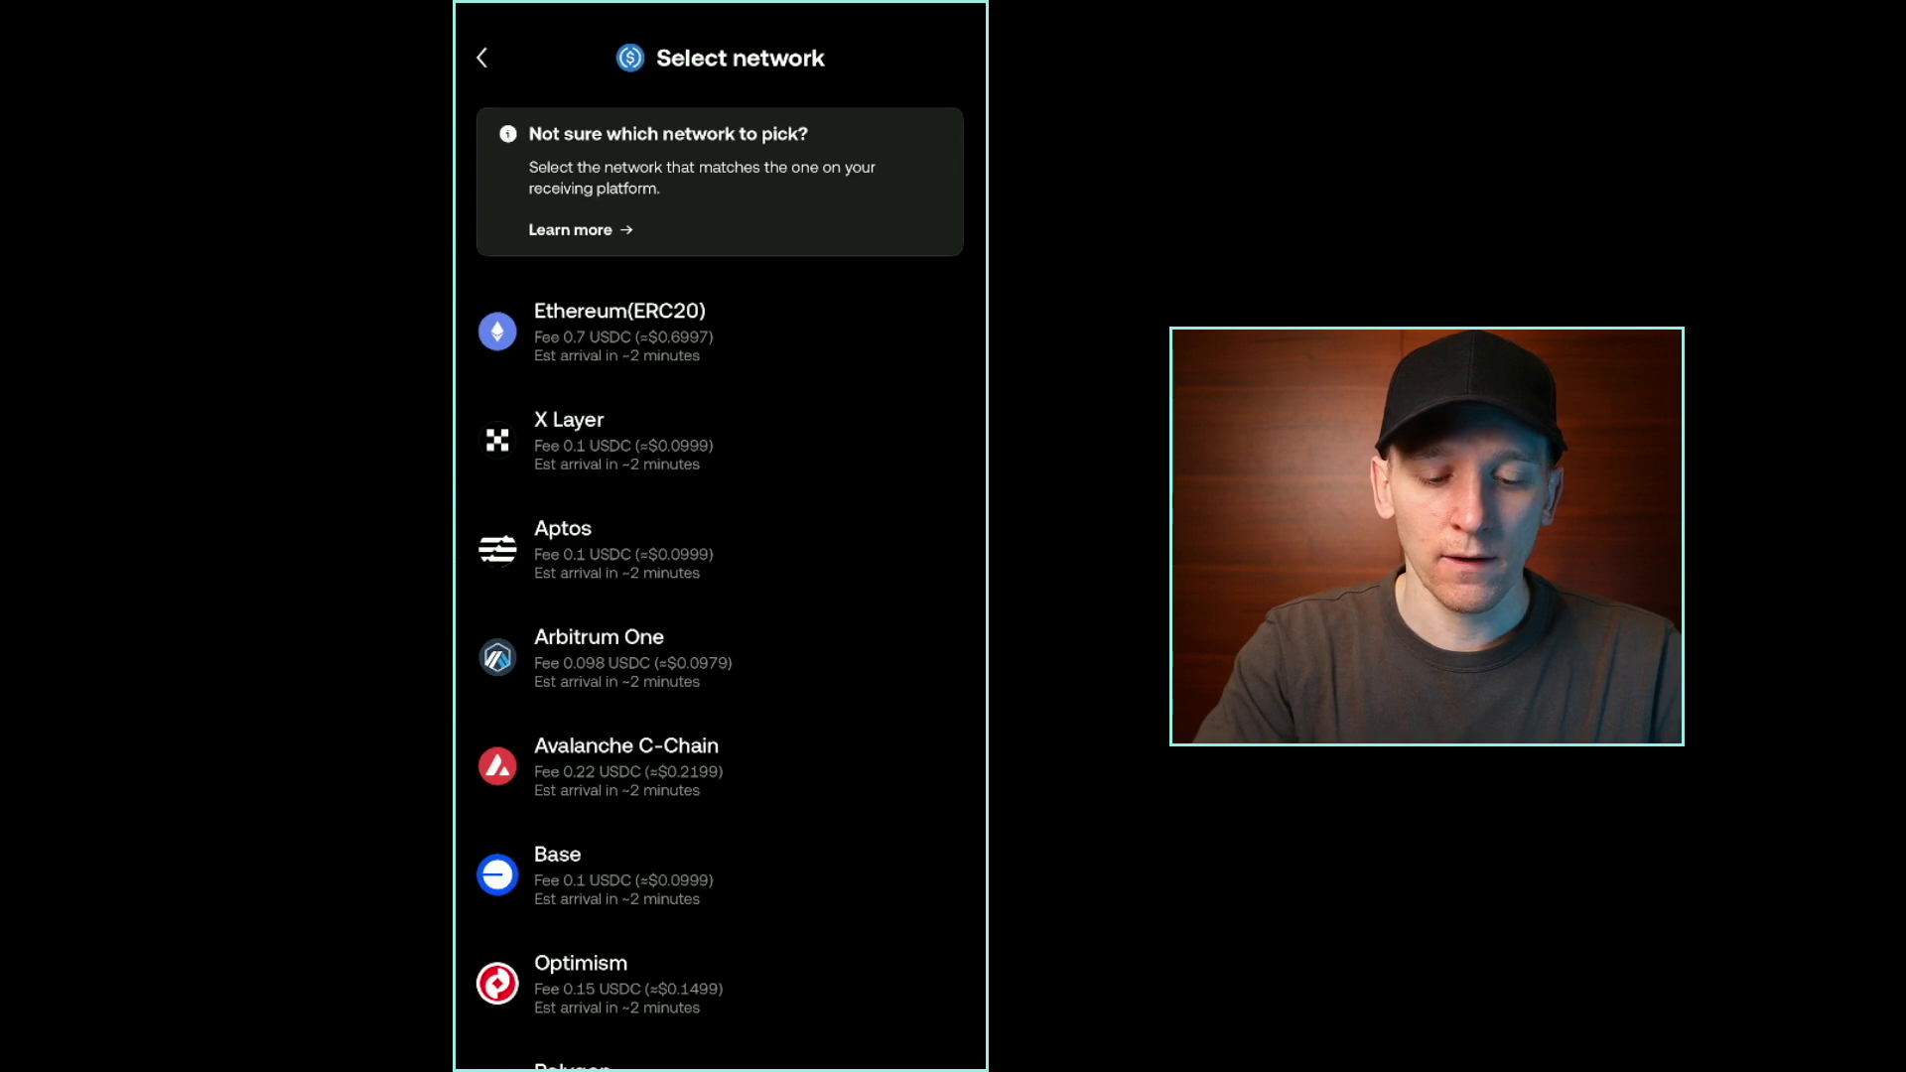
# Step: Review the withdrawal networks and fees for USDC and select Base
pyautogui.scroll(-5, 720, 655)
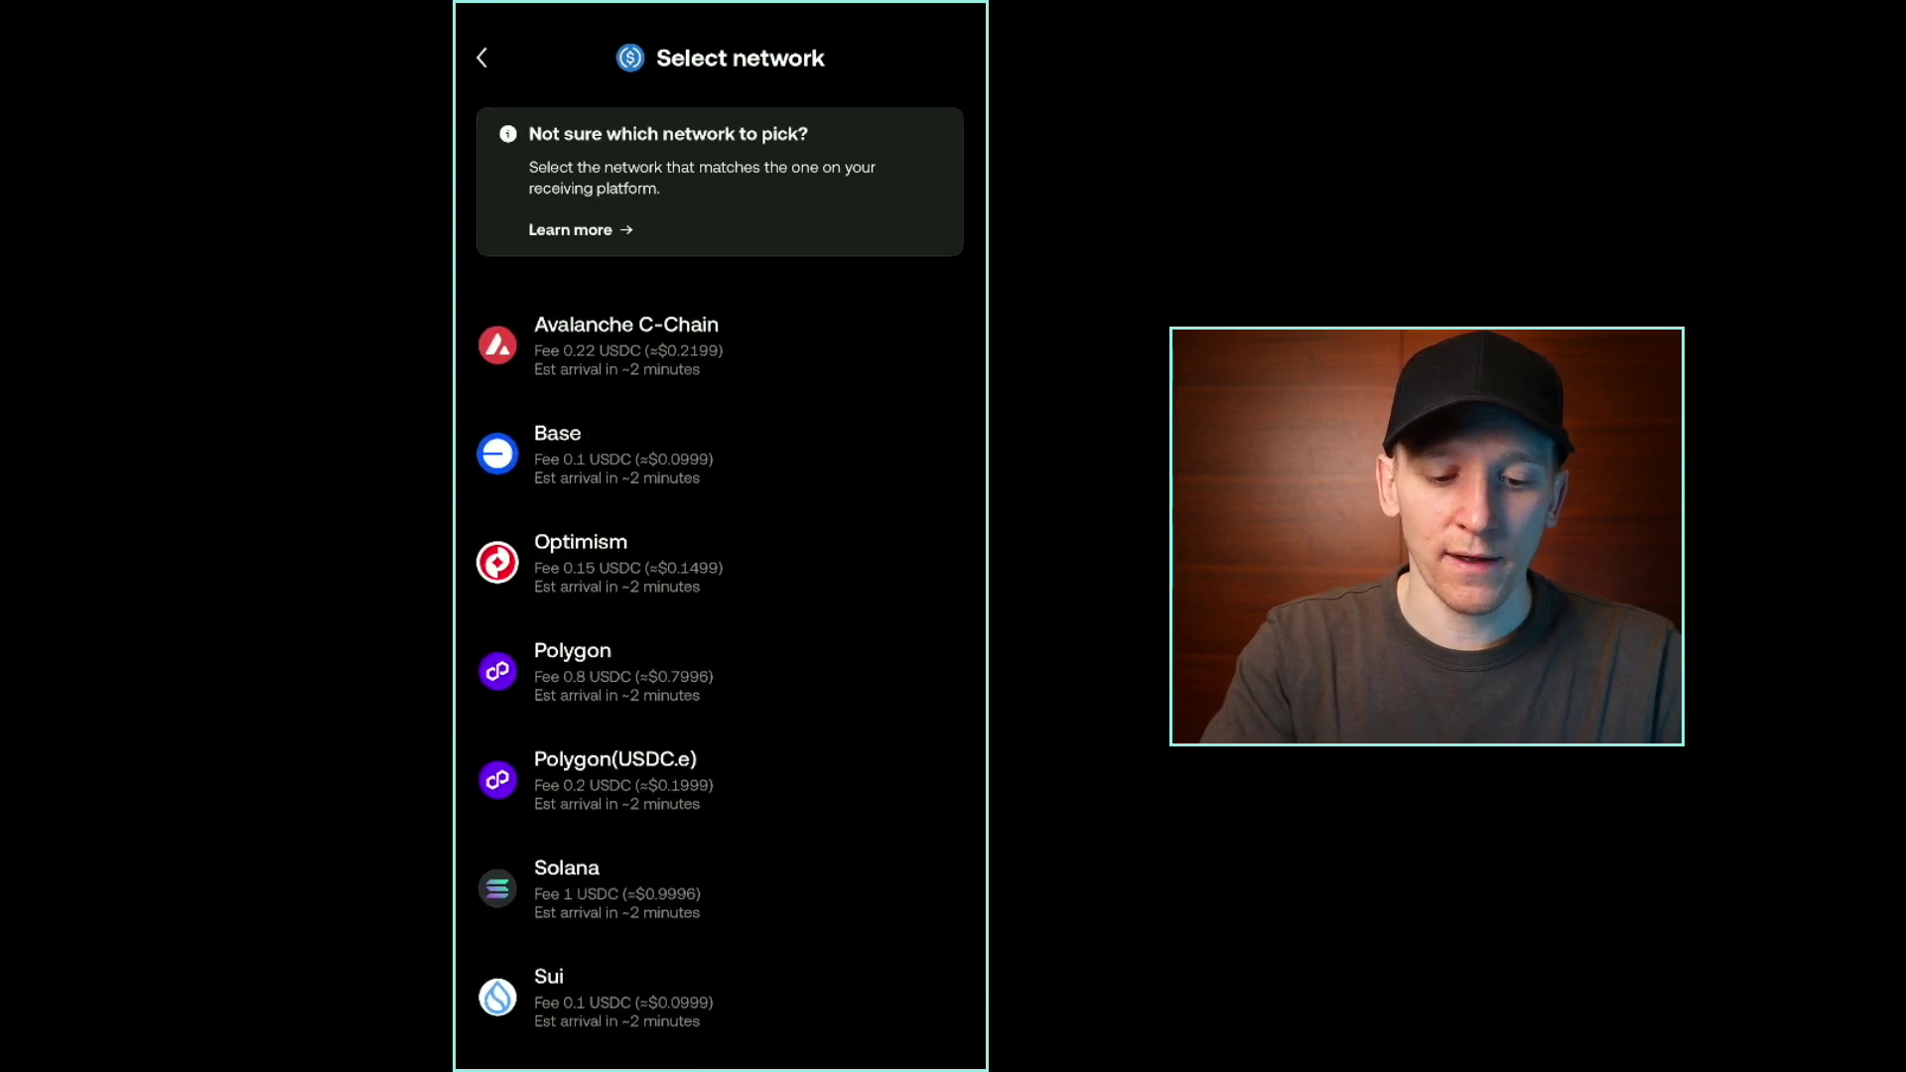
pyautogui.scroll(3, 720, 656)
pyautogui.scroll(-4, 719, 655)
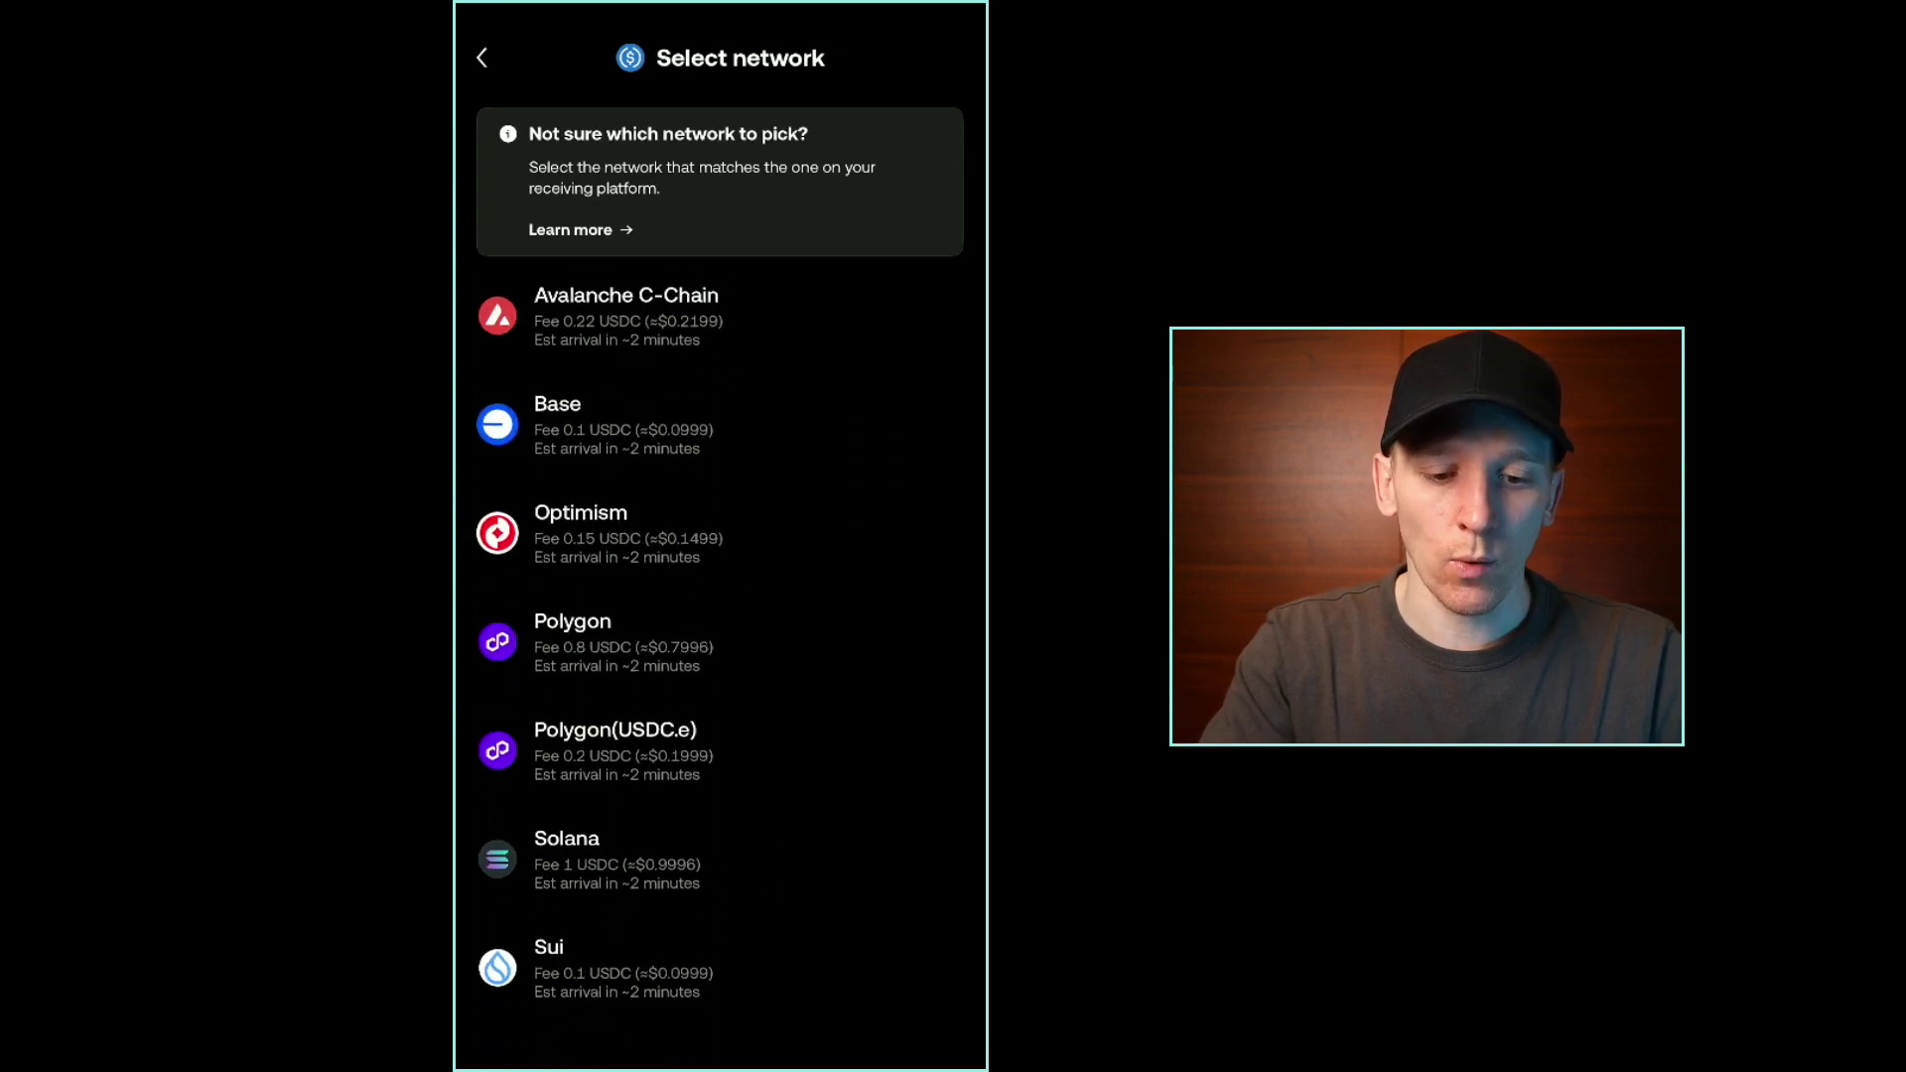
pyautogui.scroll(4, 720, 655)
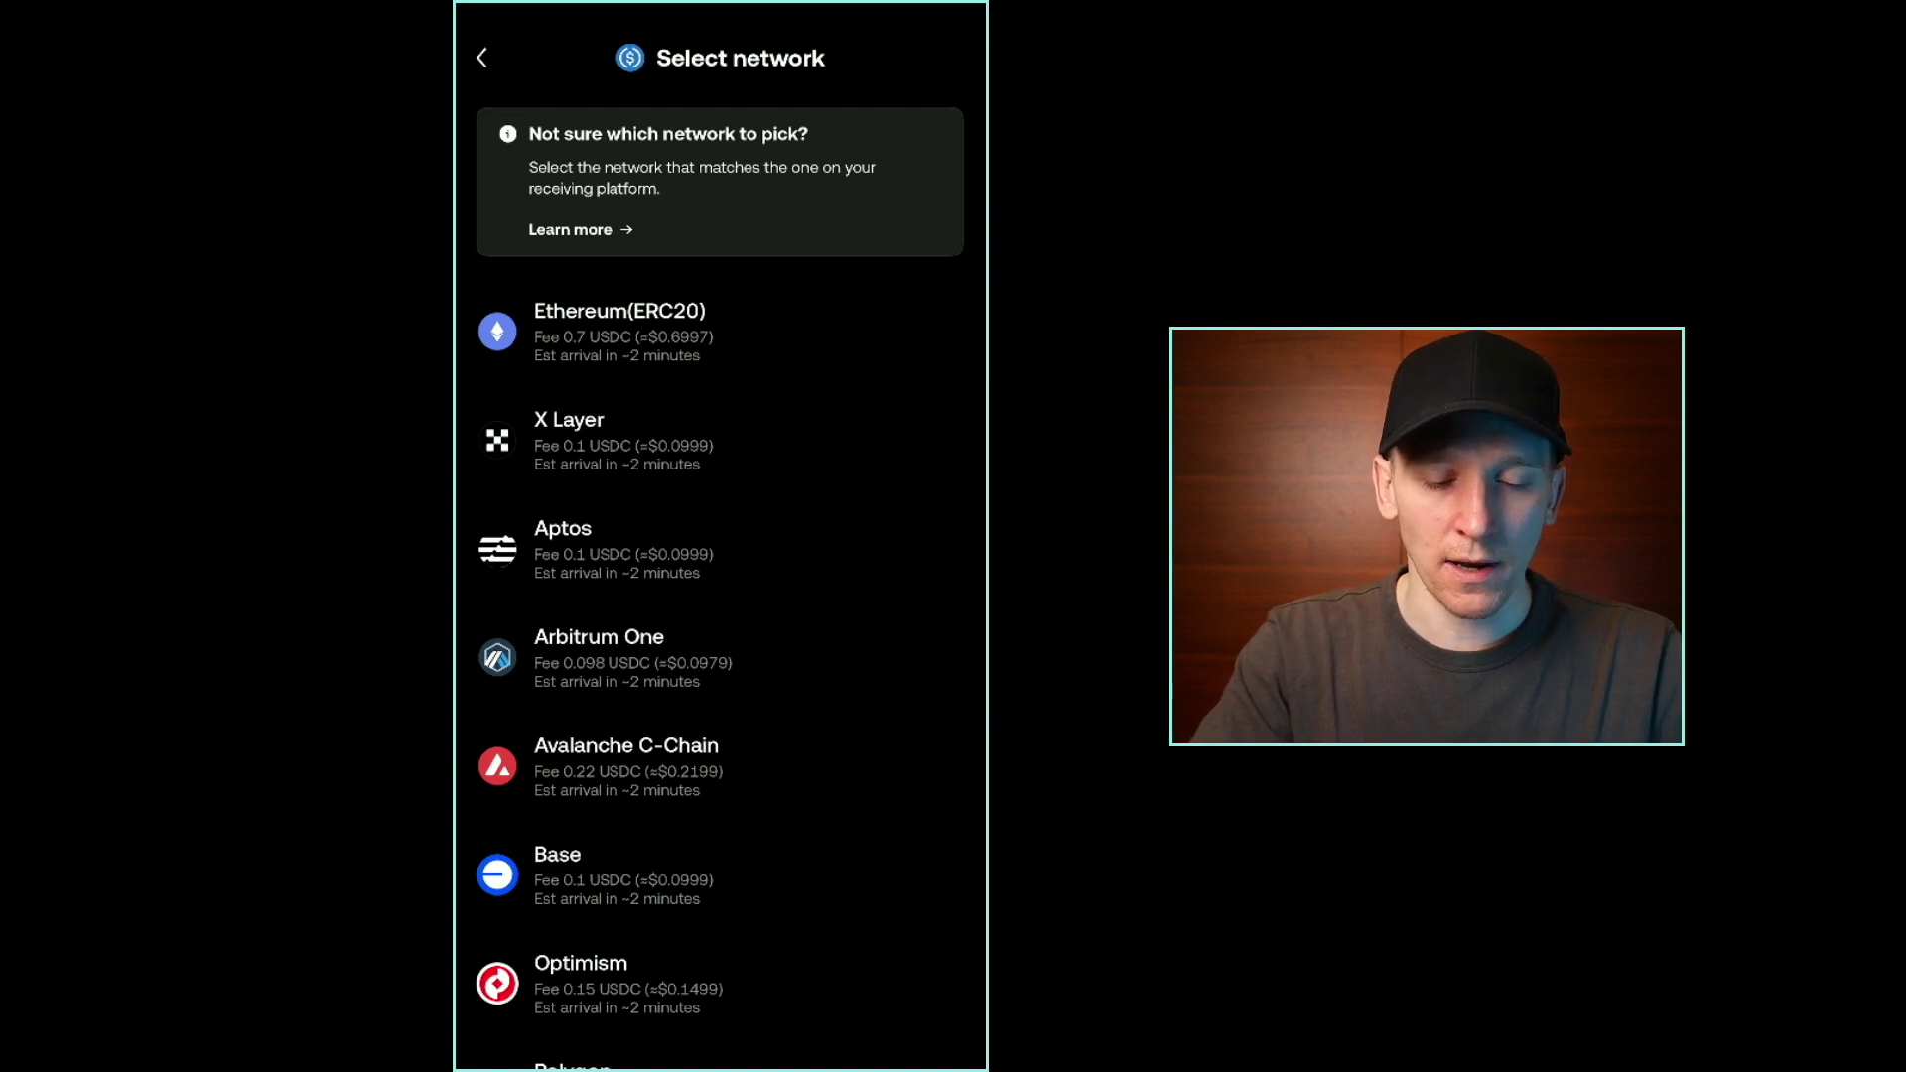
pyautogui.scroll(-1, 720, 665)
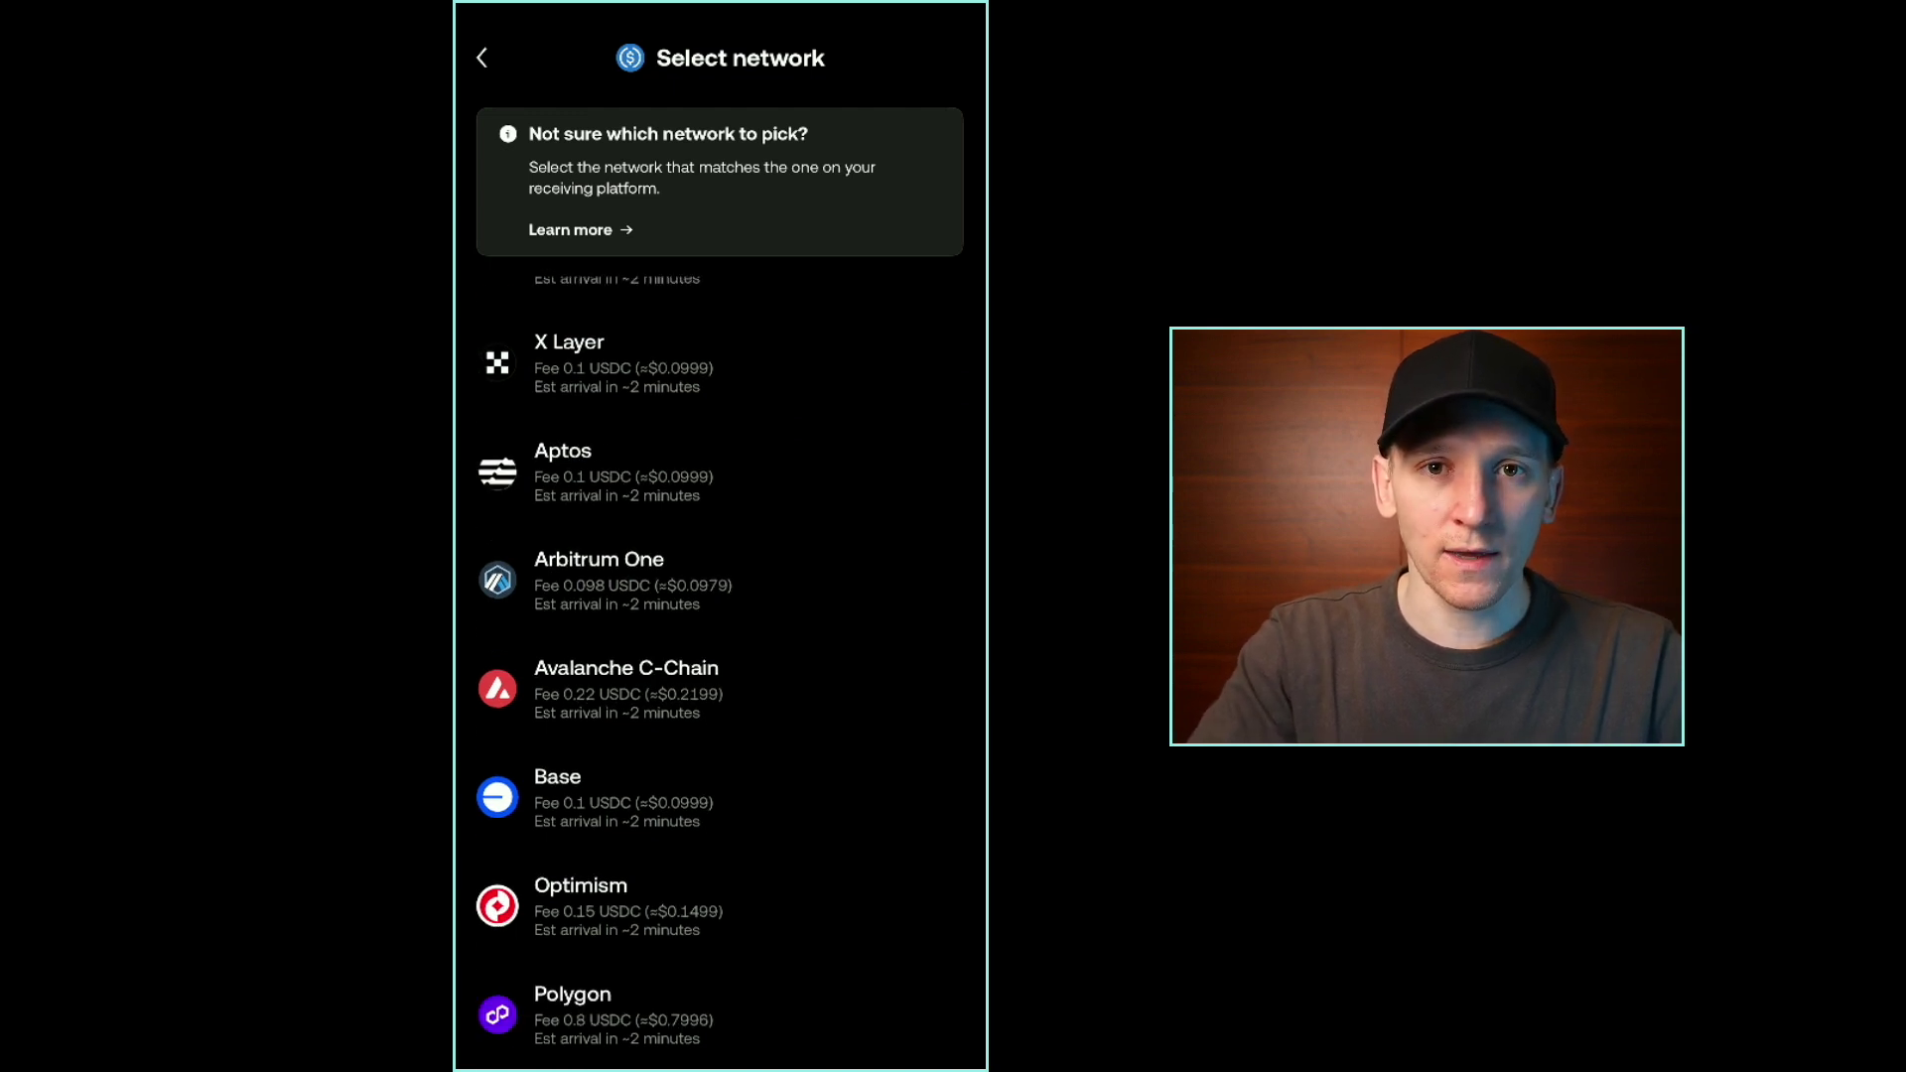
pyautogui.scroll(-1, 720, 665)
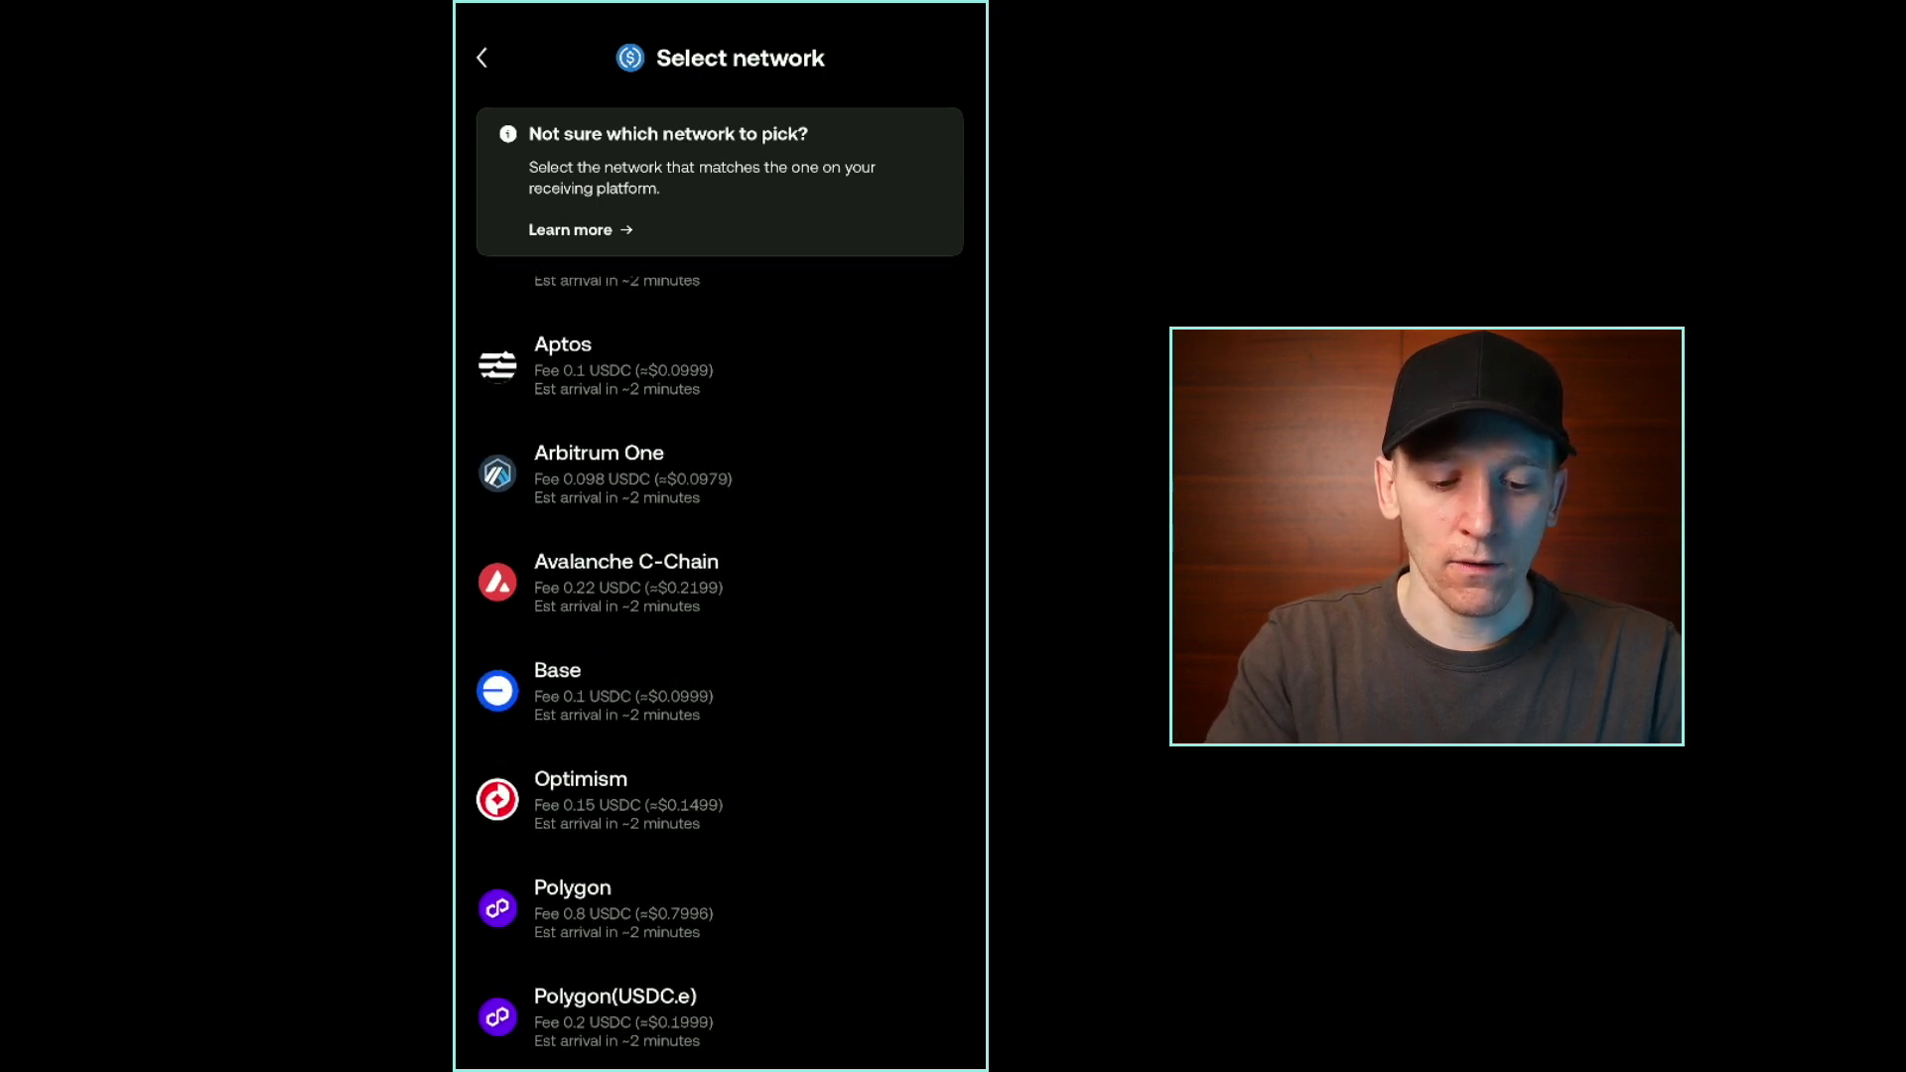
pyautogui.click(595, 690)
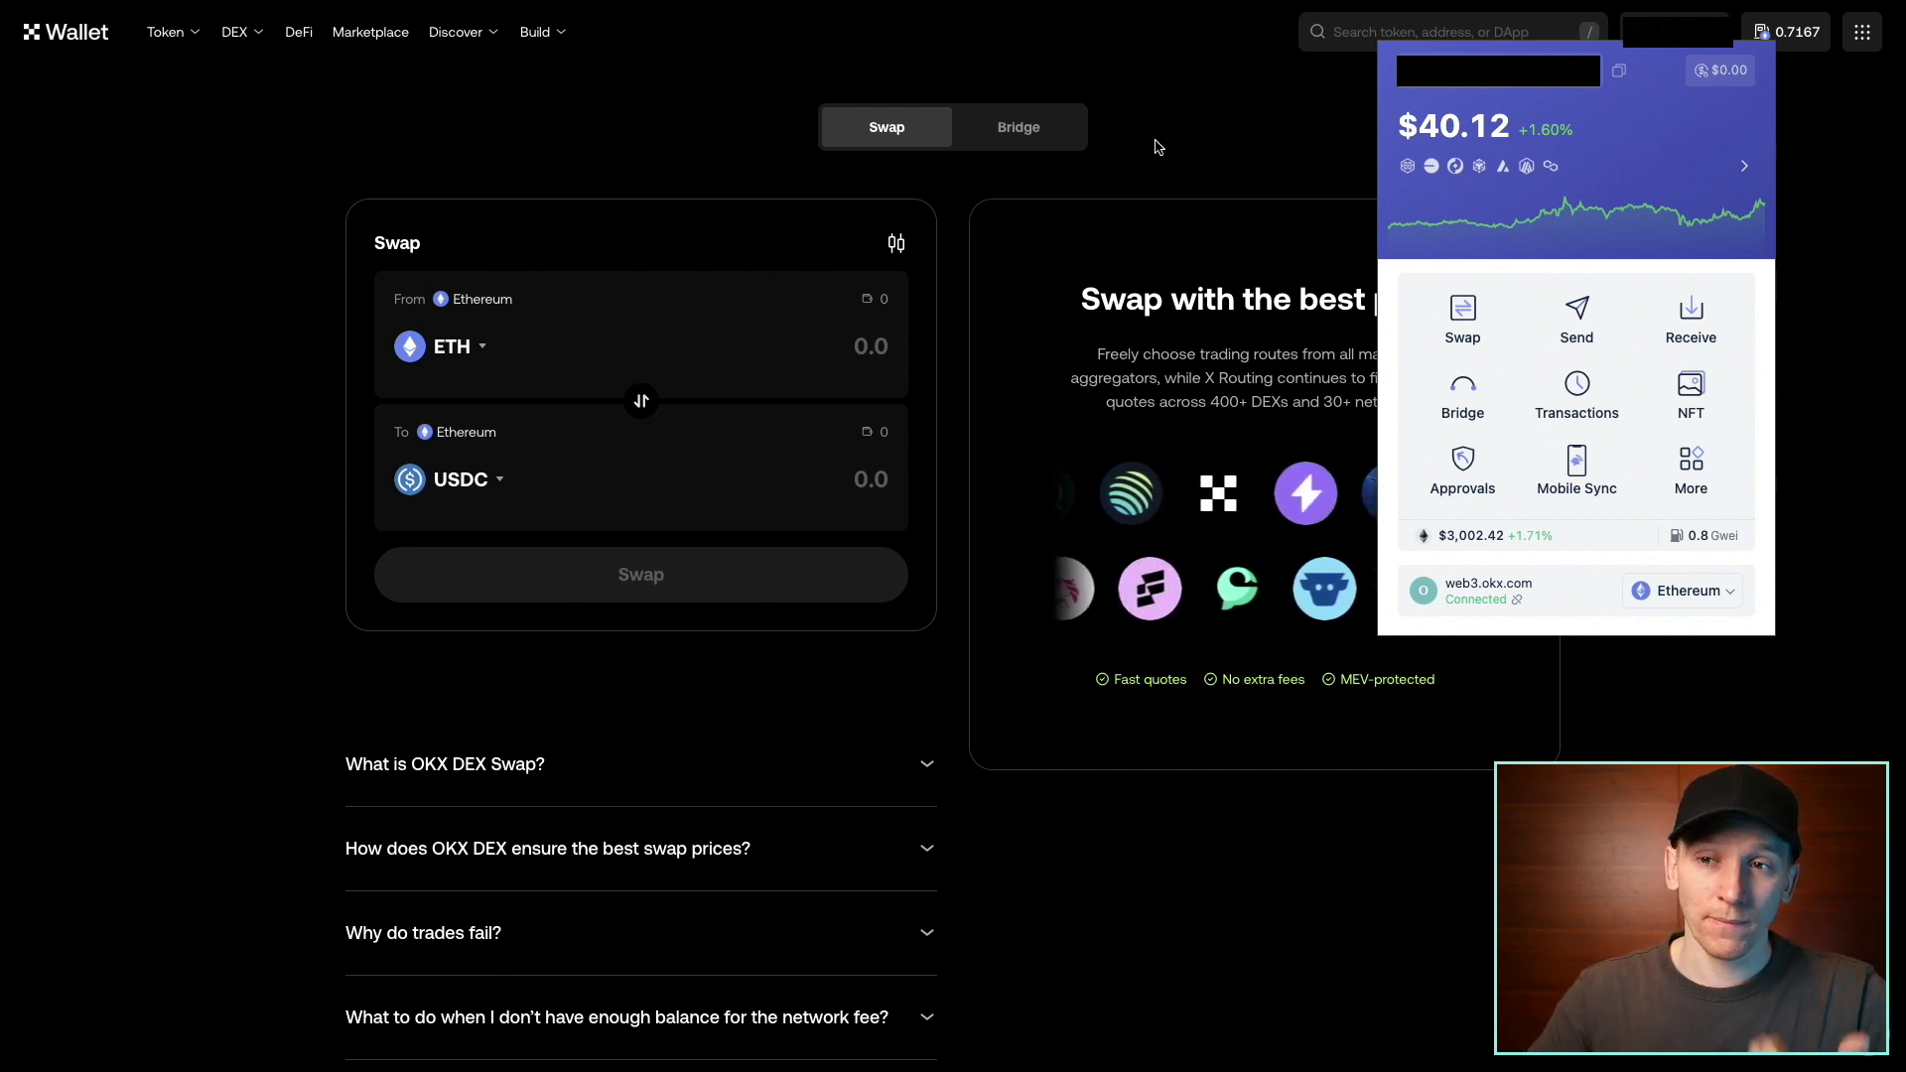
# Step: Close the wallet overview and choose BASE_ETH on the Base network as the pay token for the swap
pyautogui.click(296, 325)
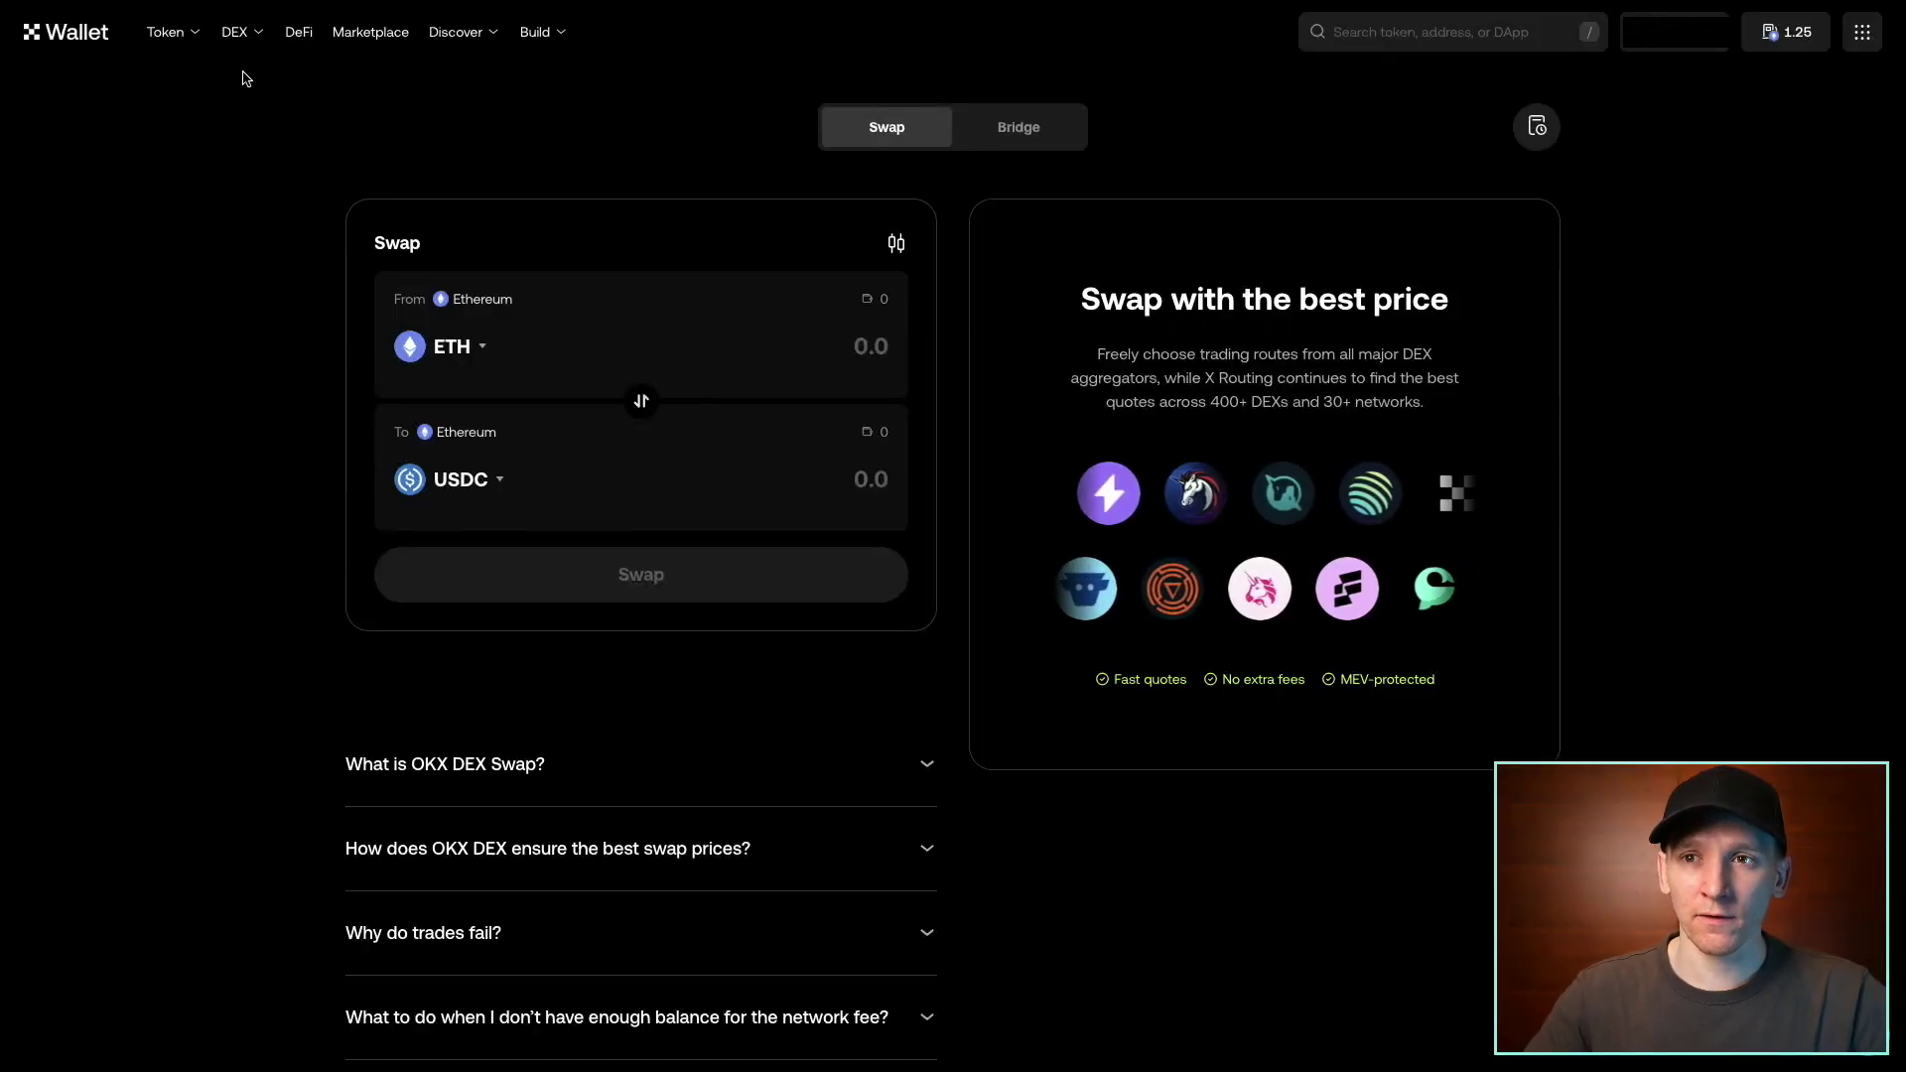
pyautogui.moveTo(239, 33)
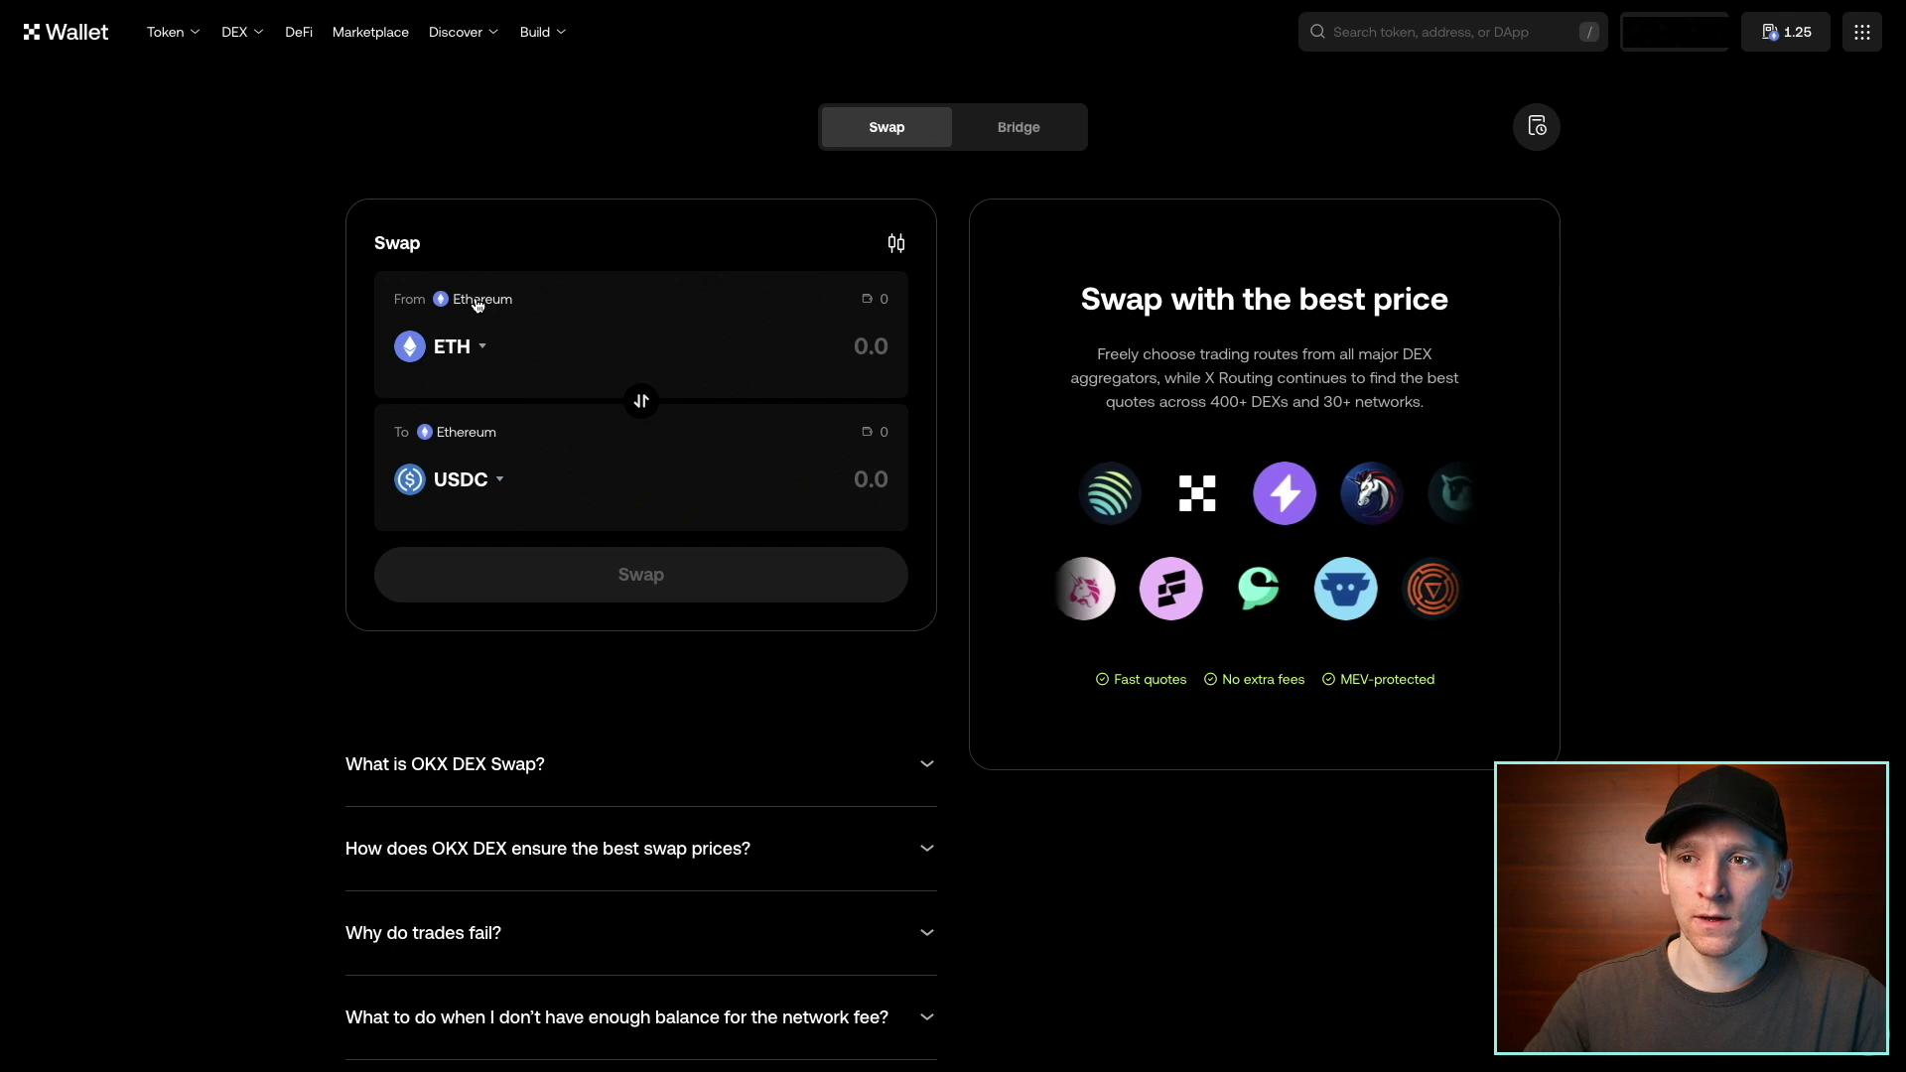
pyautogui.click(477, 305)
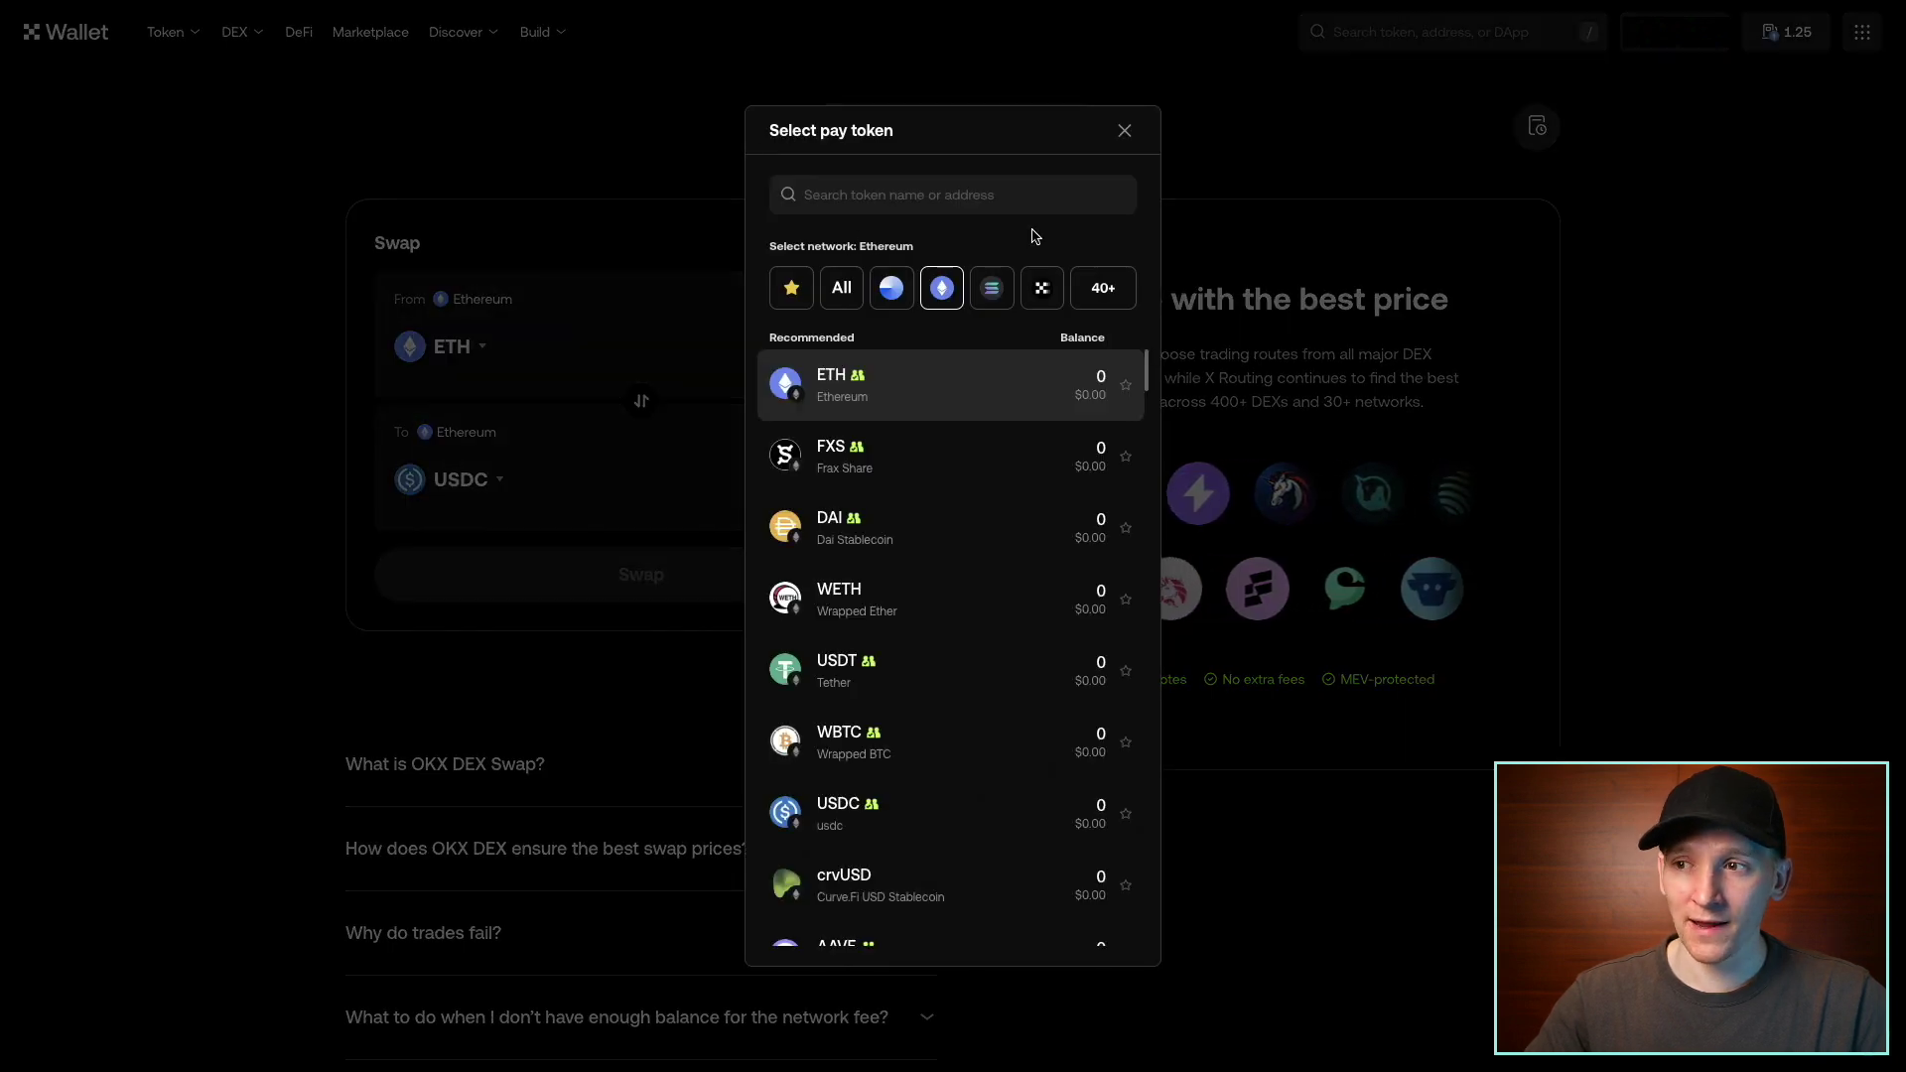
pyautogui.click(1100, 290)
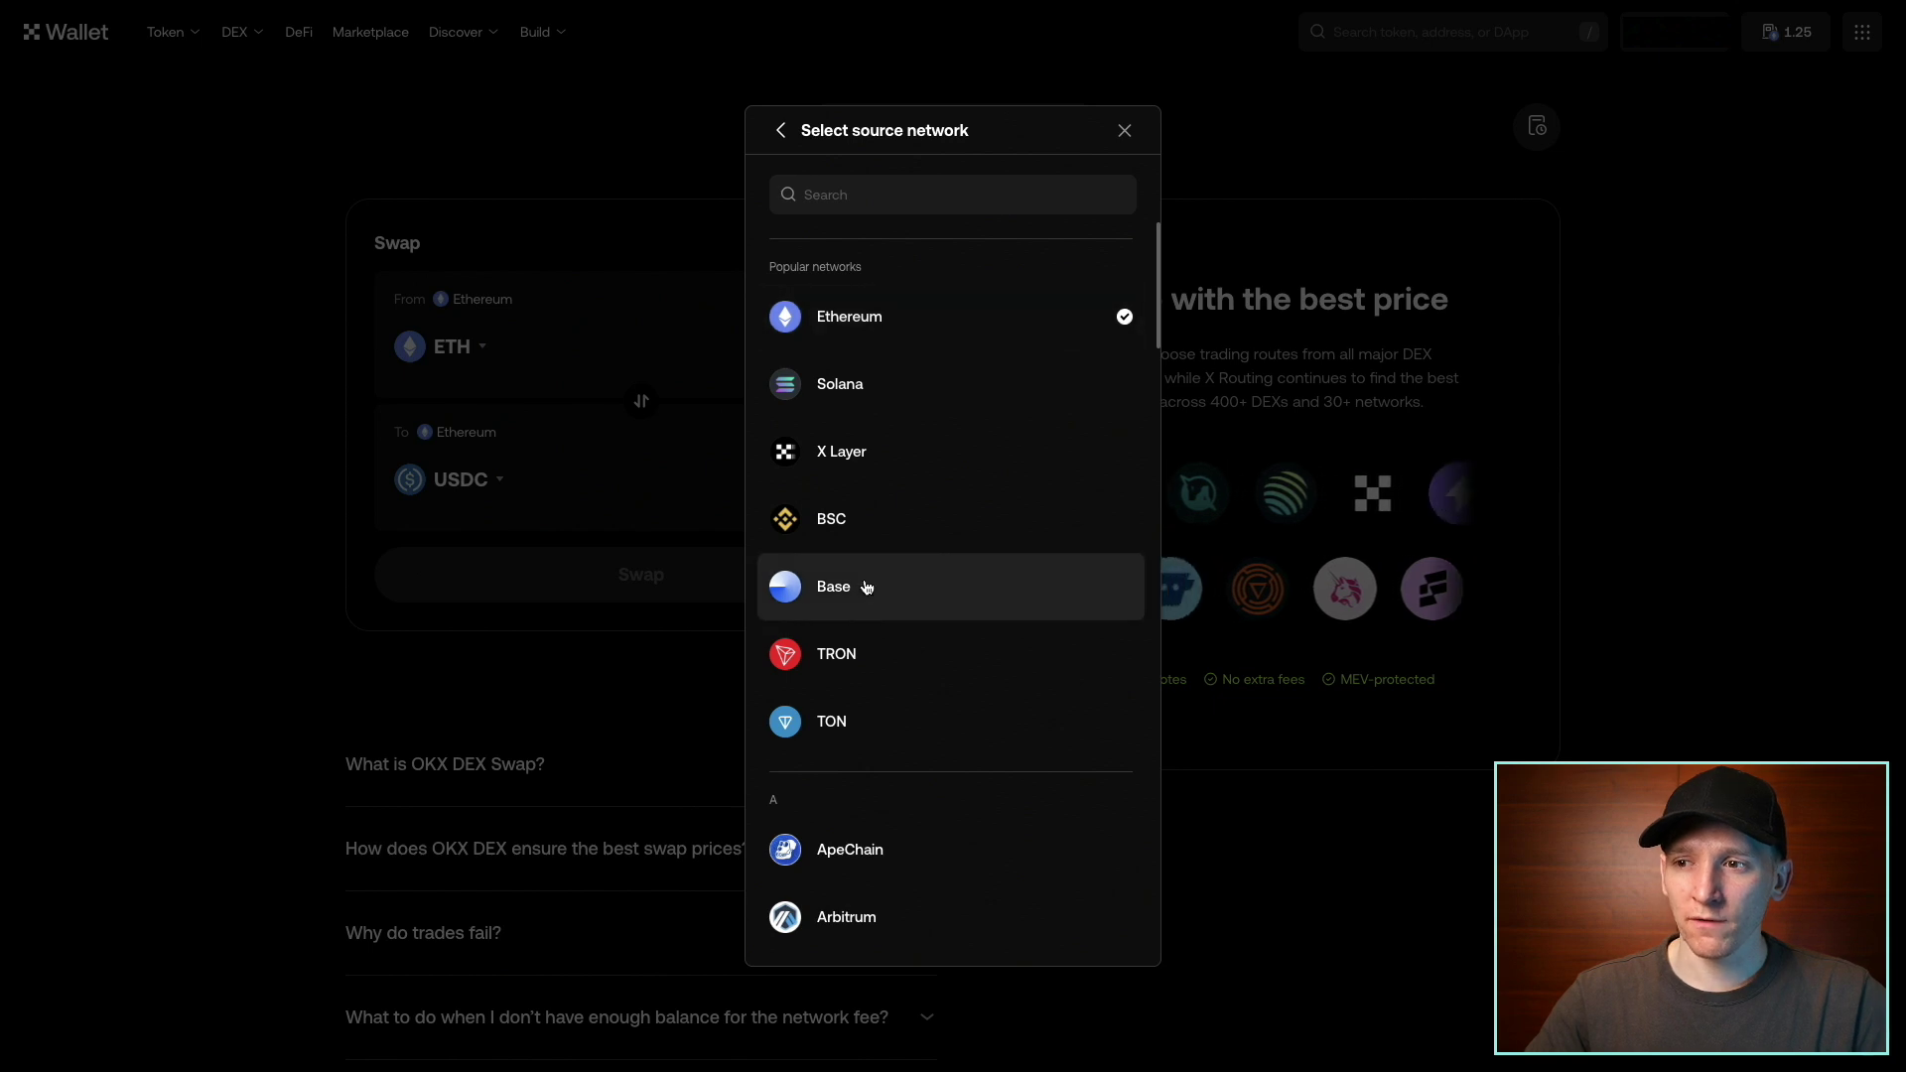
pyautogui.click(856, 592)
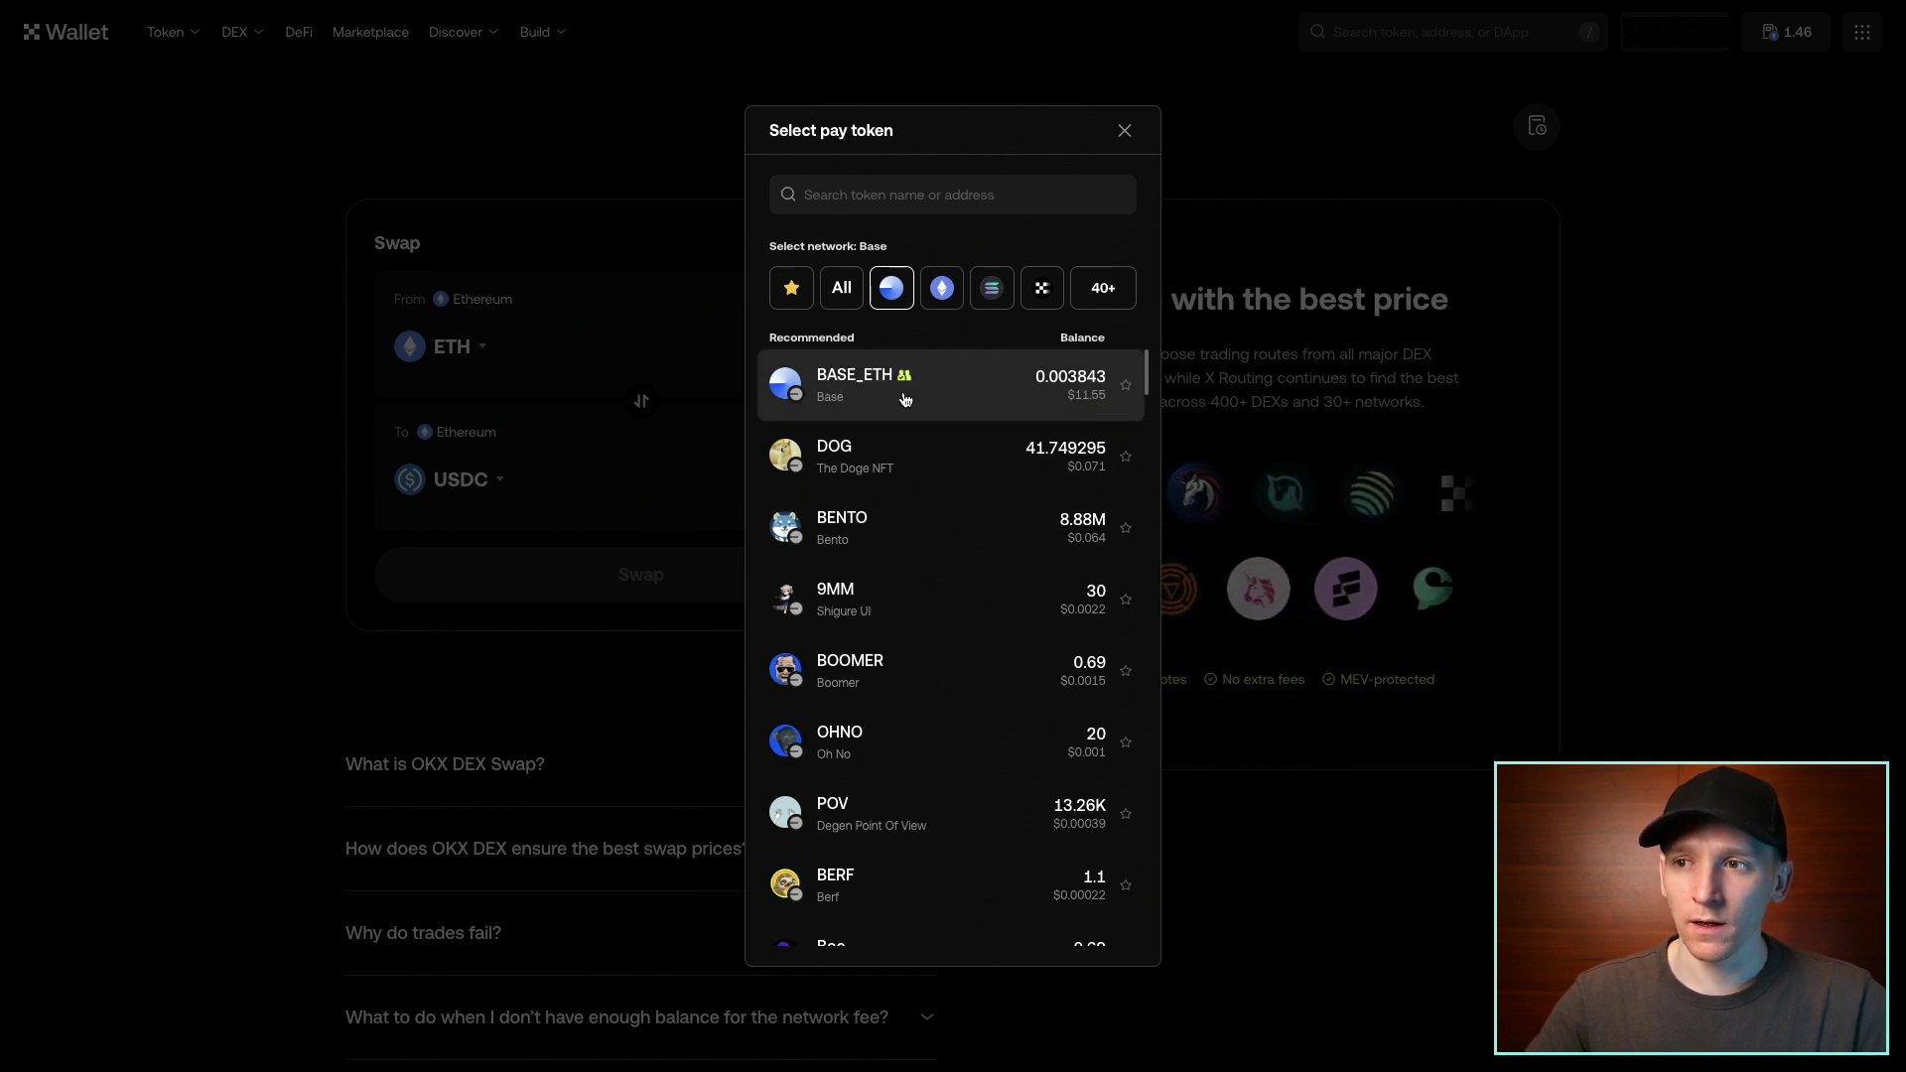
pyautogui.moveTo(906, 381)
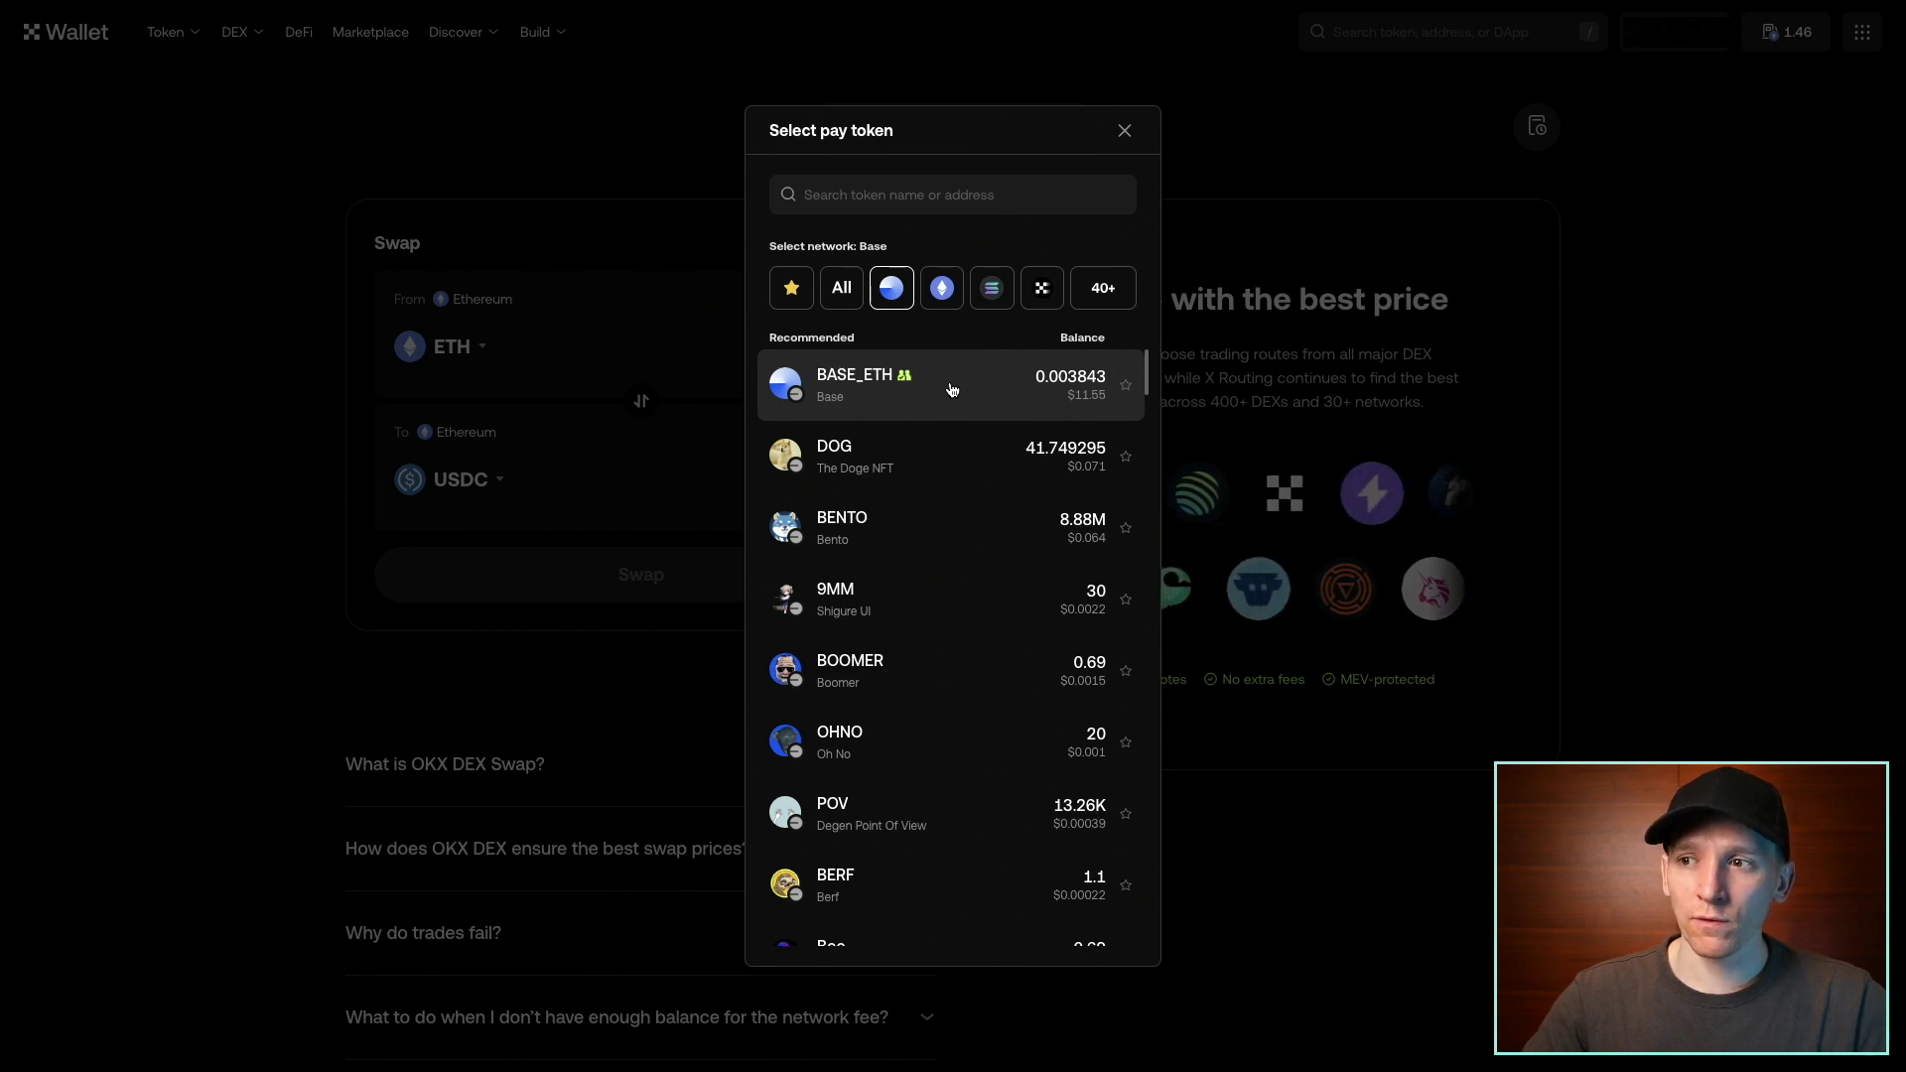
pyautogui.click(951, 389)
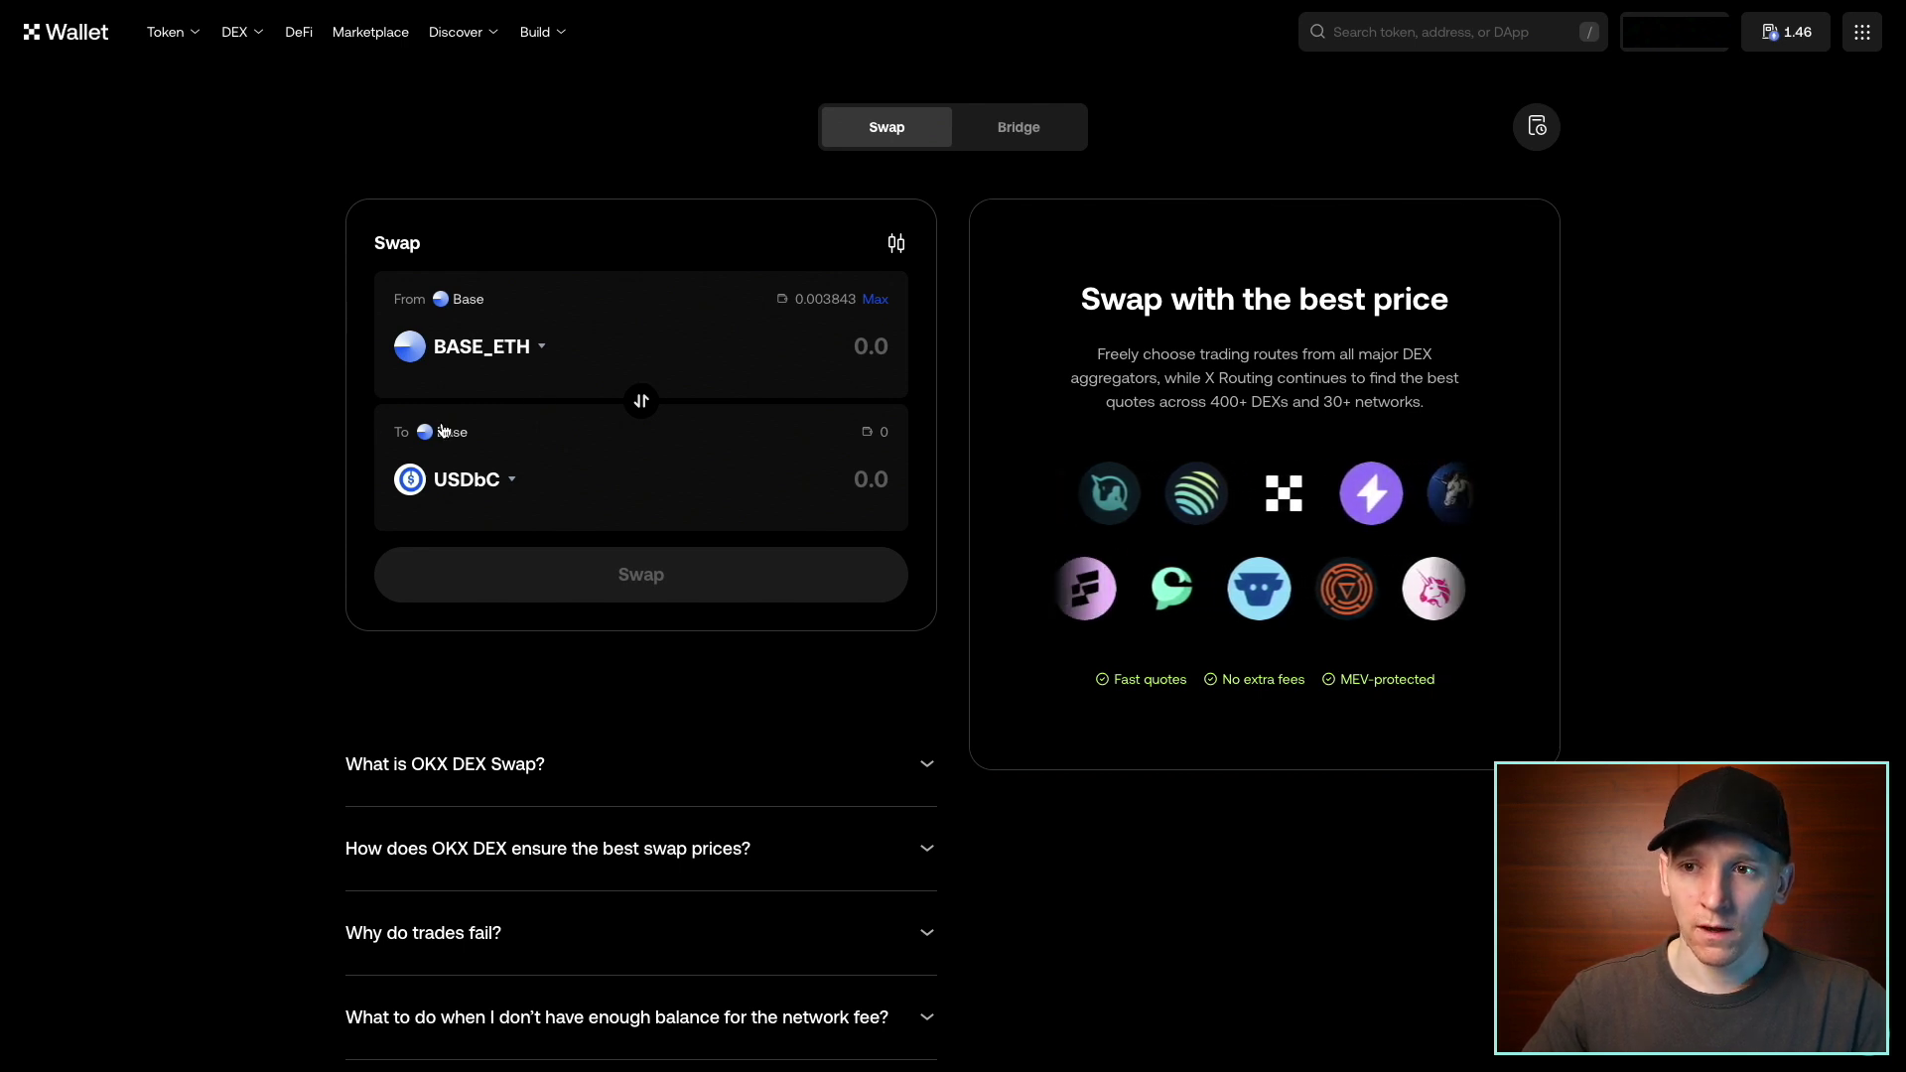
# Step: Open the receive token choices on Base, search for usdc, and look through the matching tokens
pyautogui.click(476, 484)
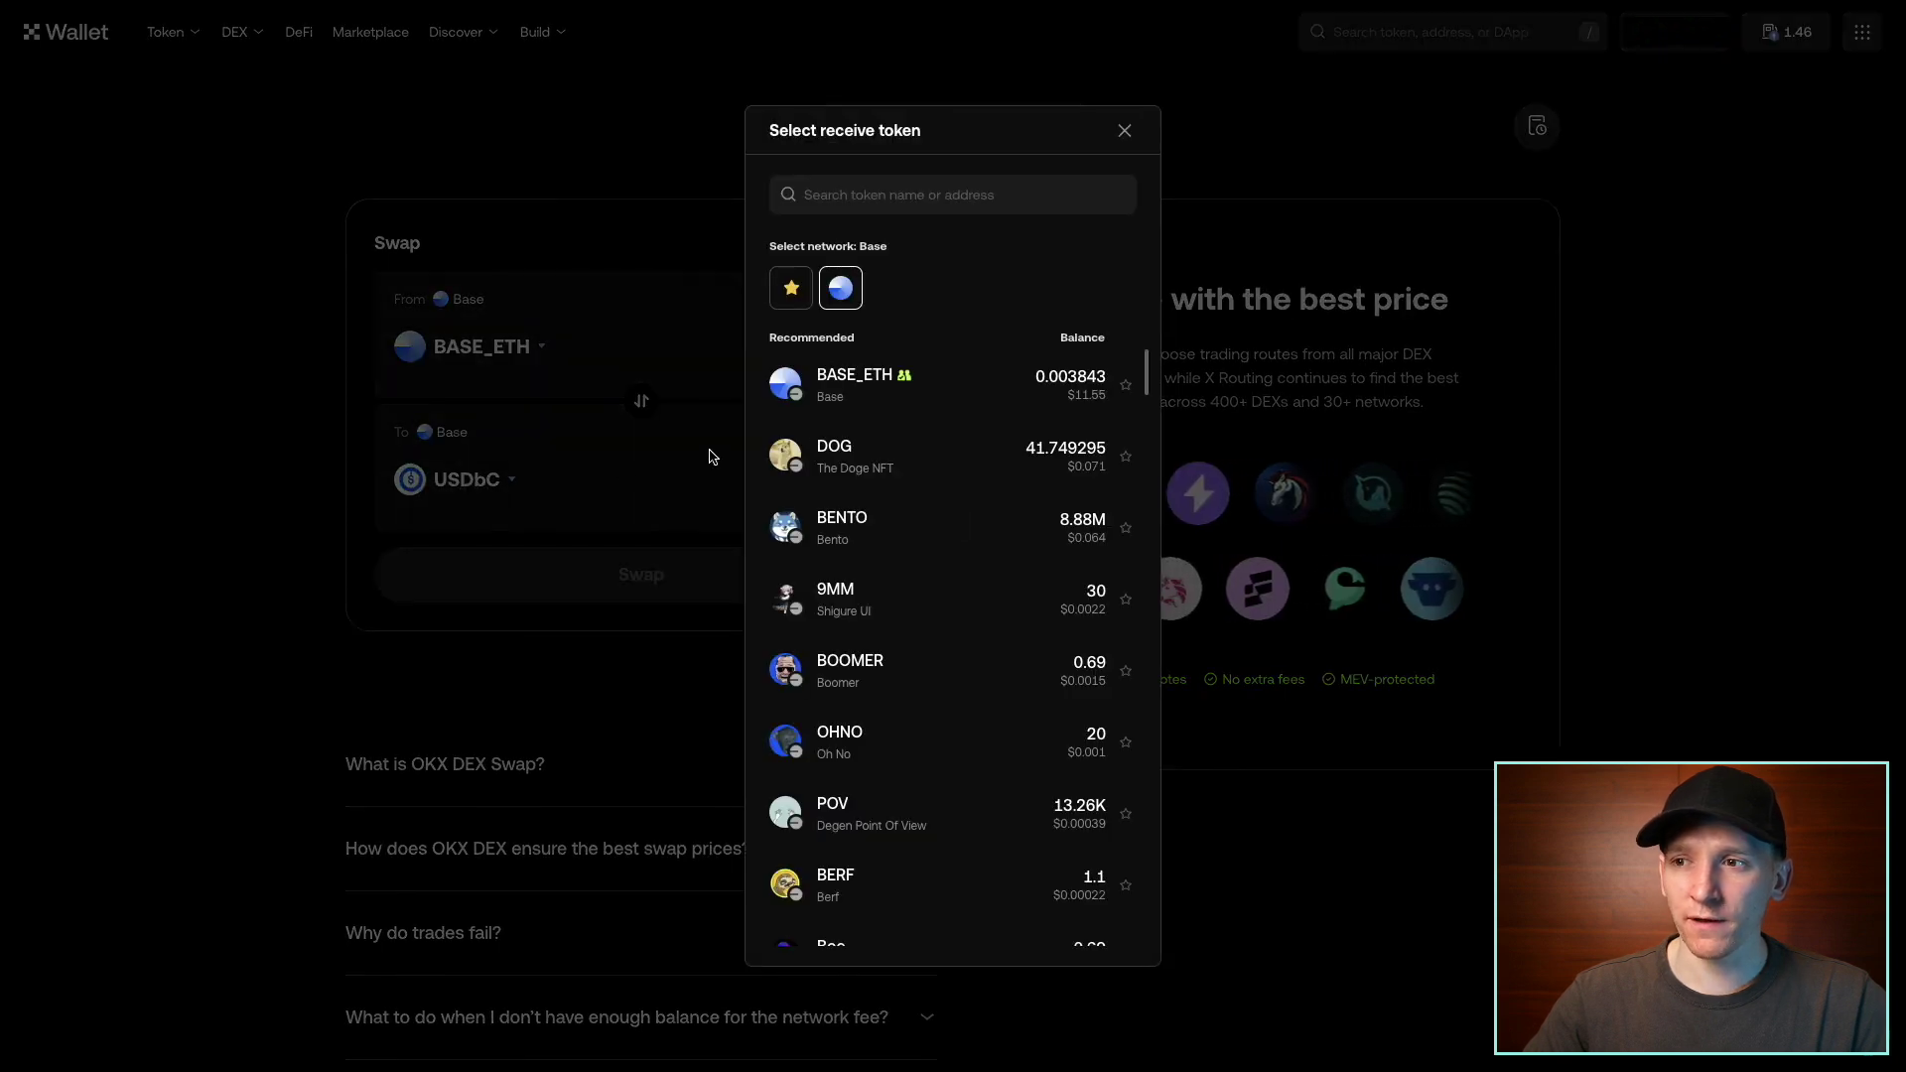
pyautogui.click(862, 199)
pyautogui.write('usdc')
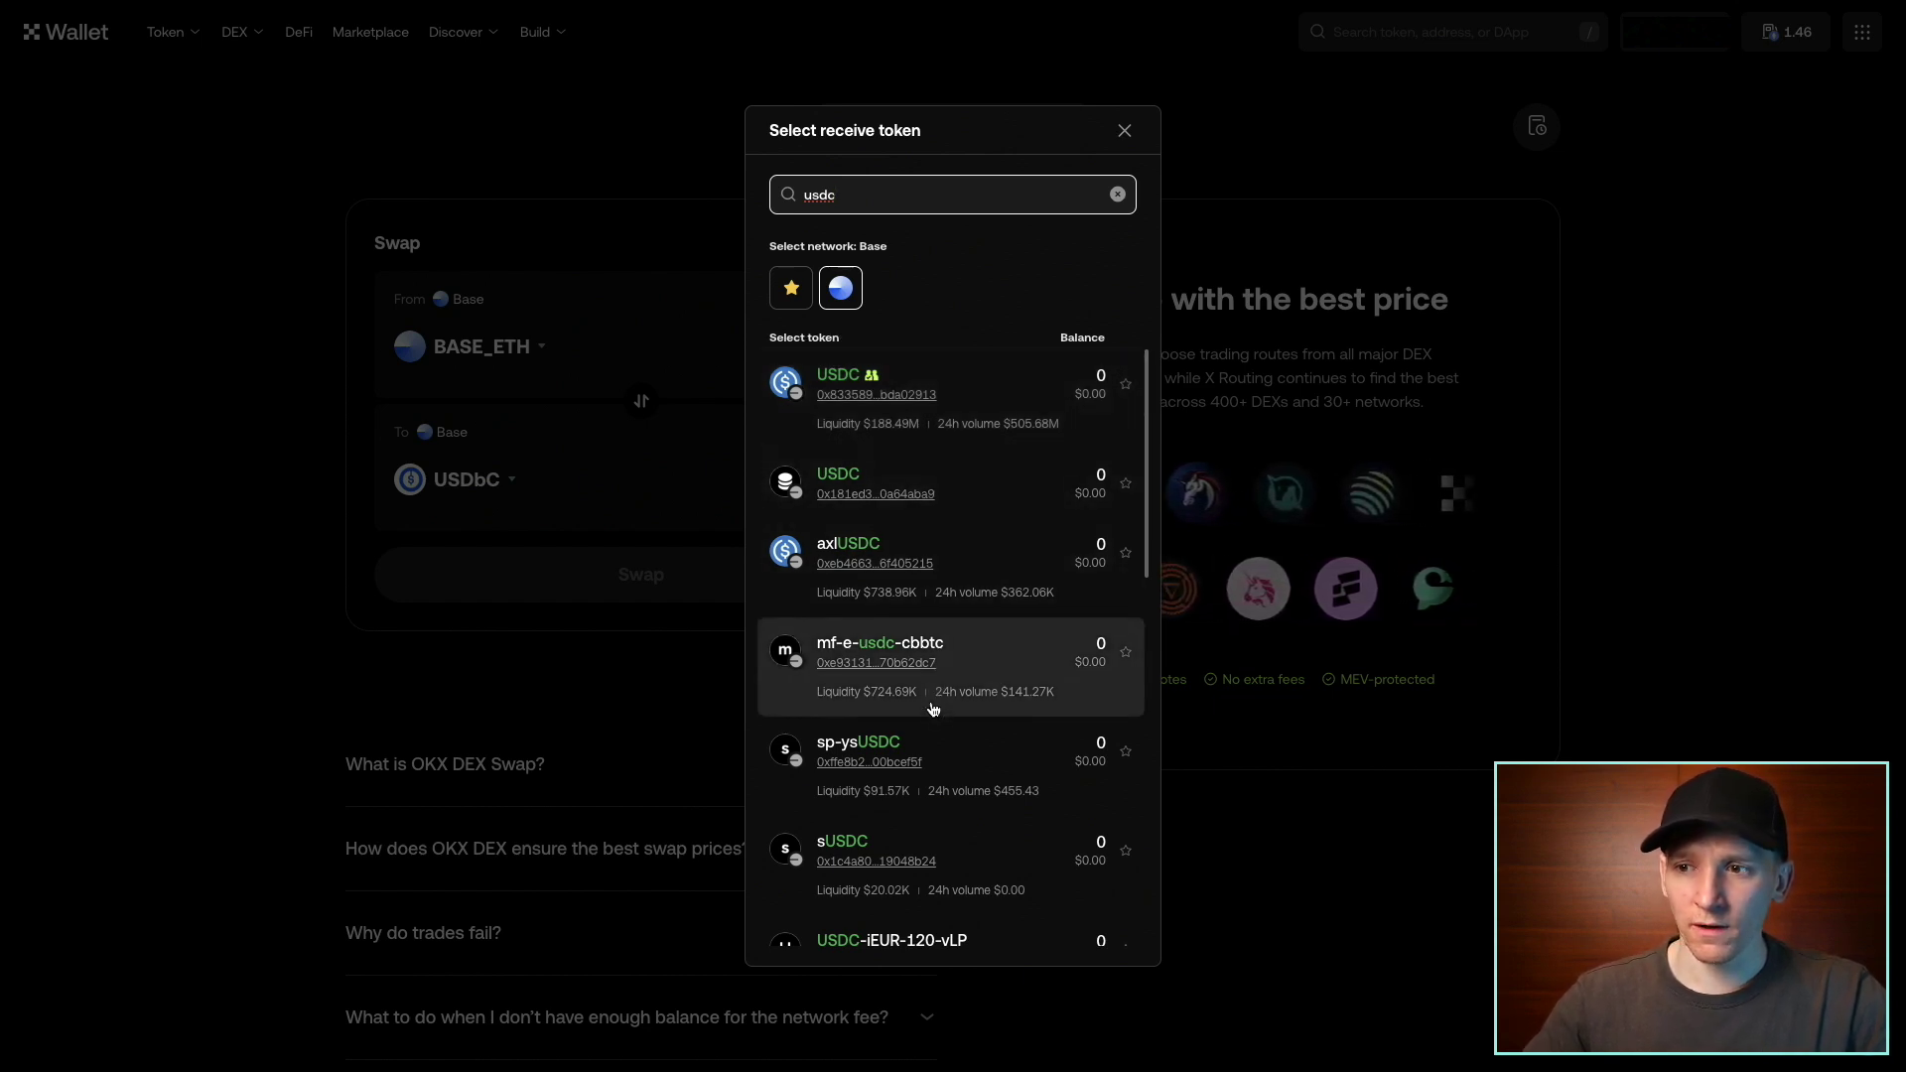
pyautogui.scroll(-4, 933, 695)
pyautogui.scroll(-2, 933, 715)
pyautogui.scroll(5, 933, 715)
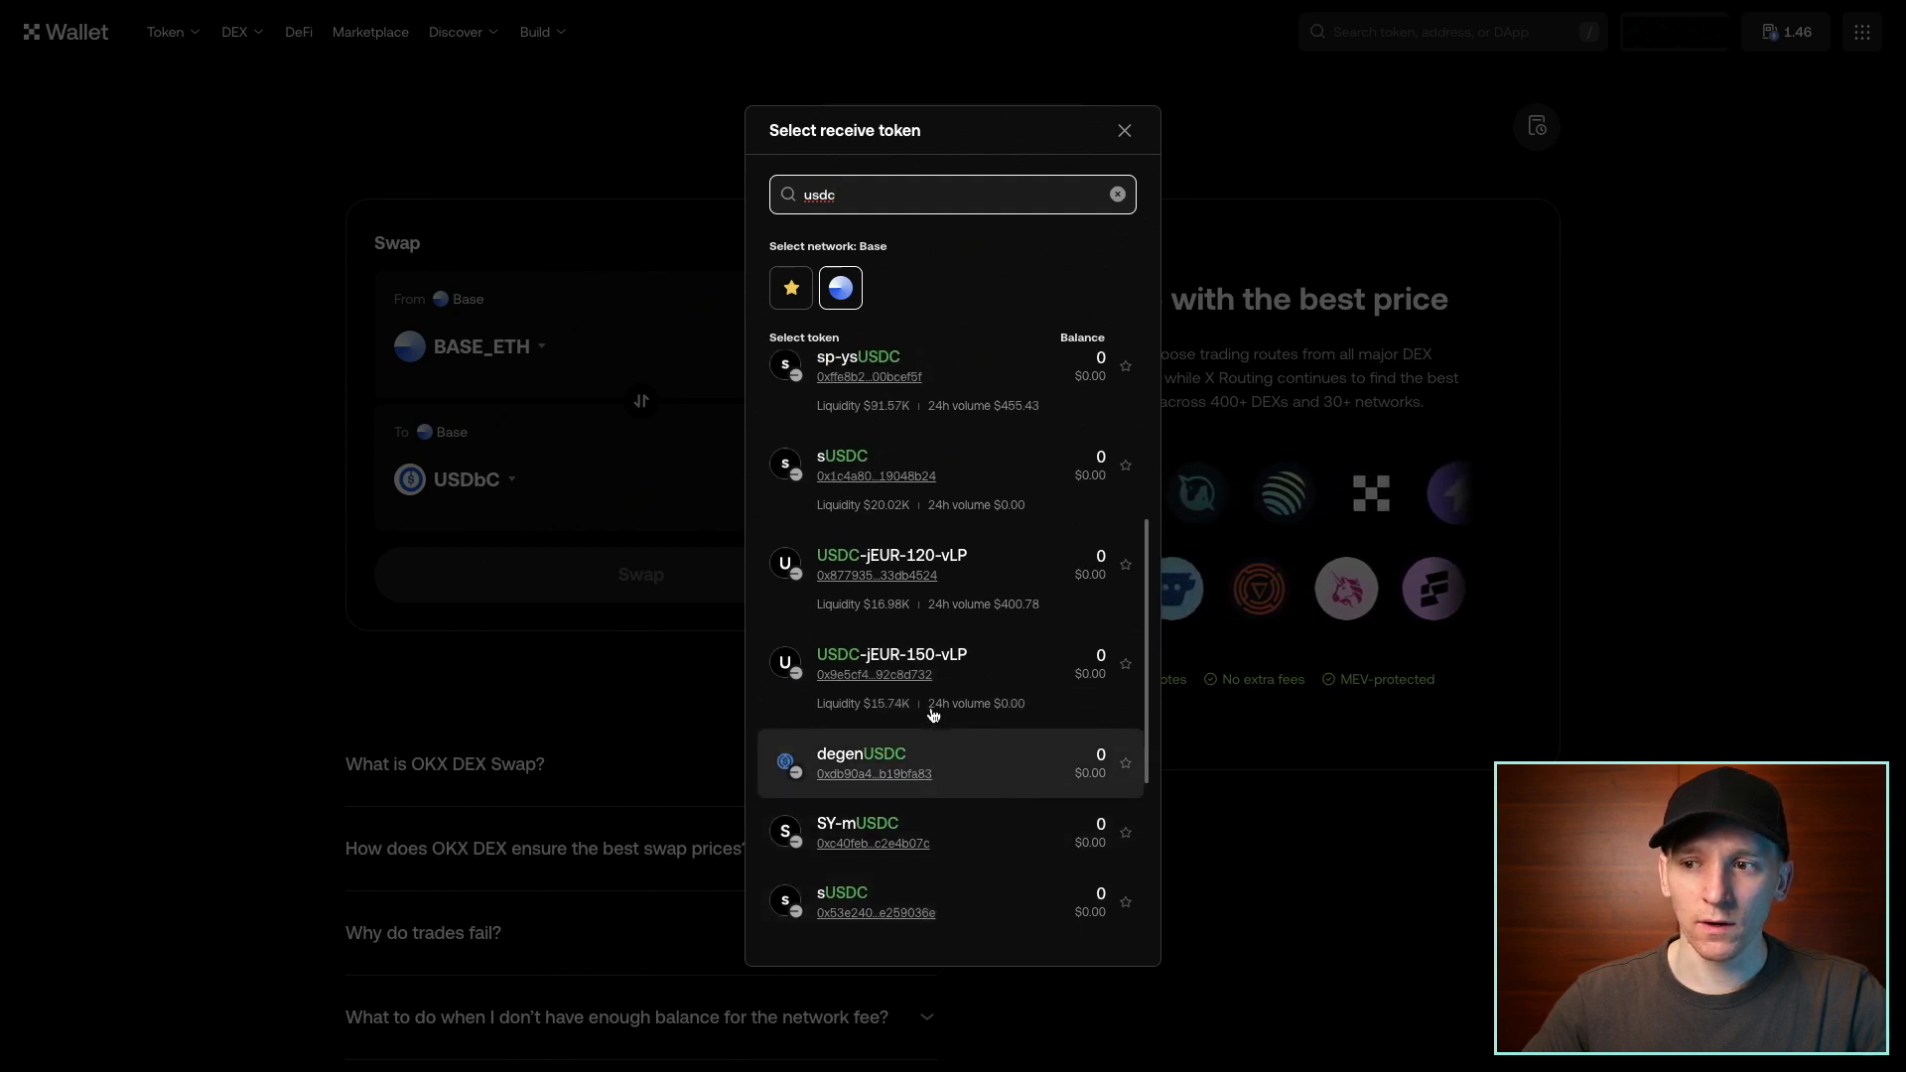
pyautogui.scroll(2, 933, 715)
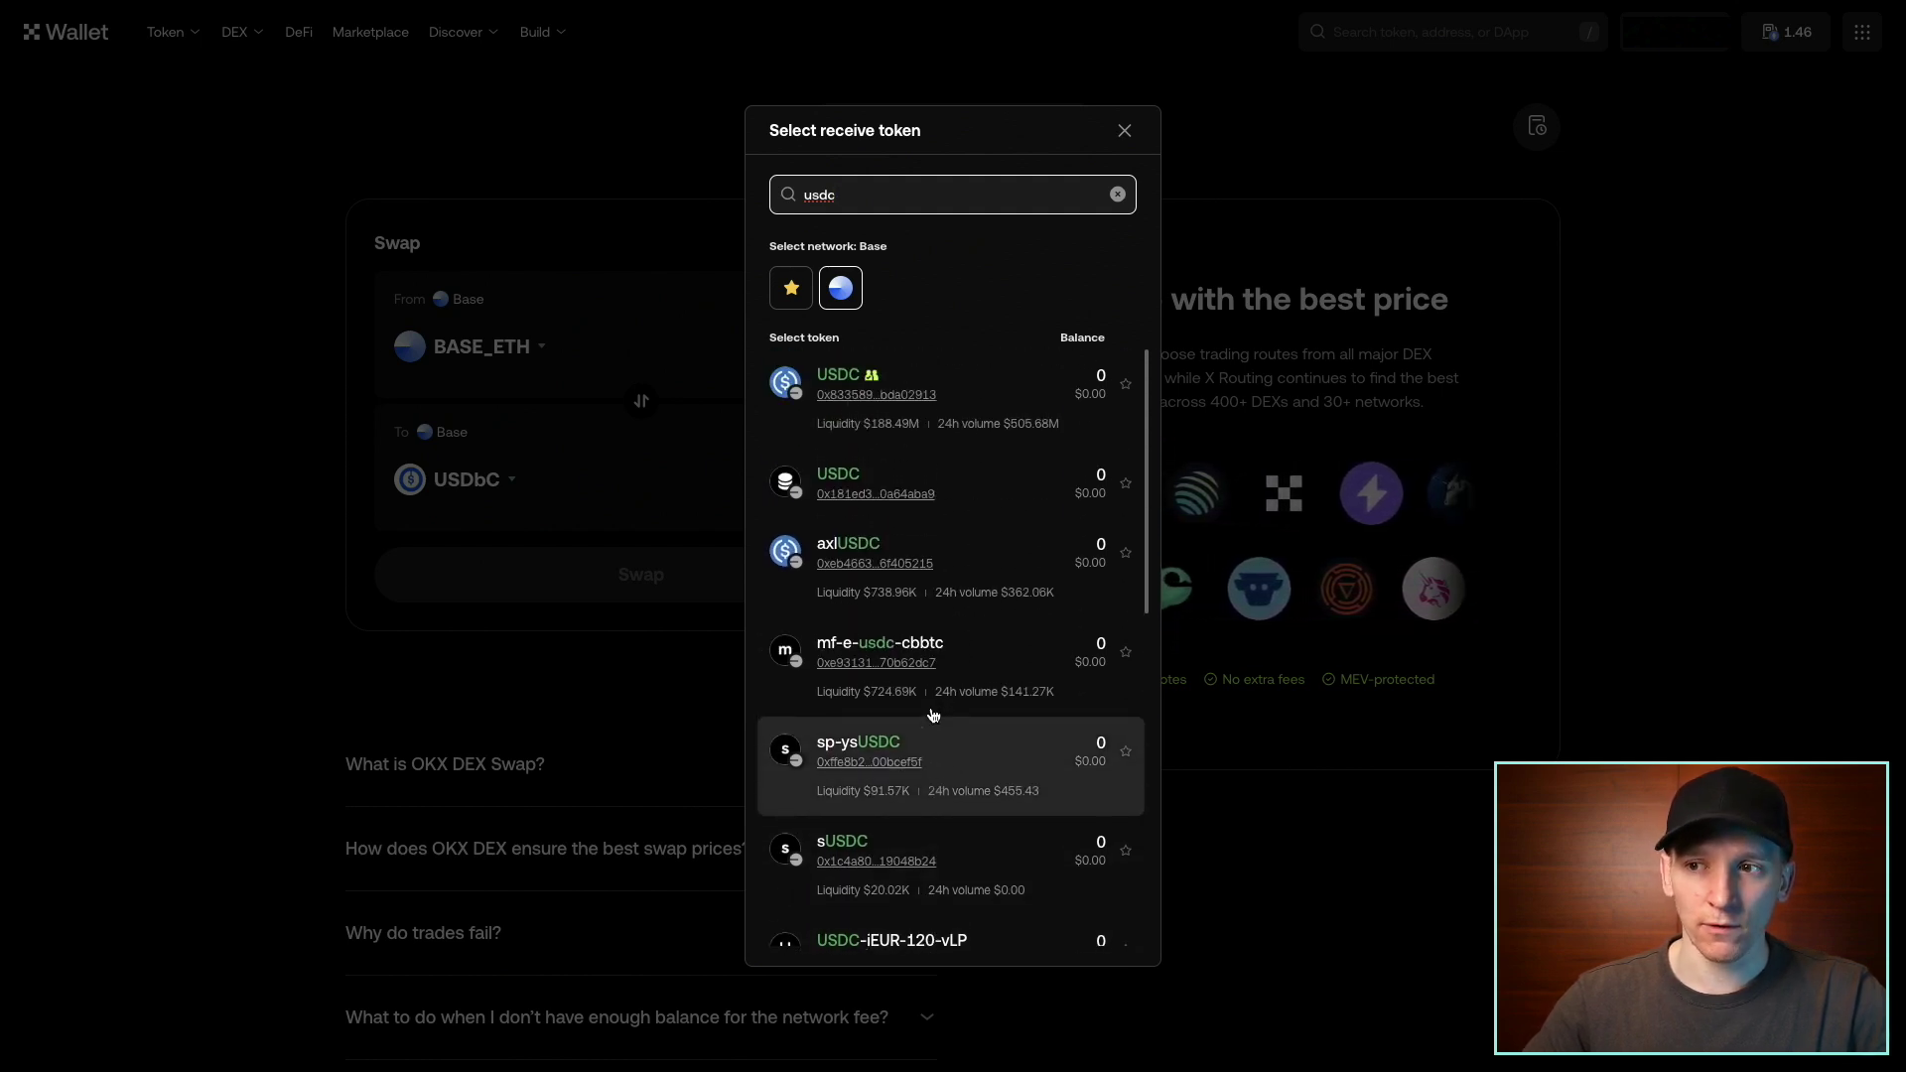
# Step: Search the receive tokens for cbbtc and set the search back to usdc
pyautogui.hotkey('ctrl', 'a')
pyautogui.write('c')
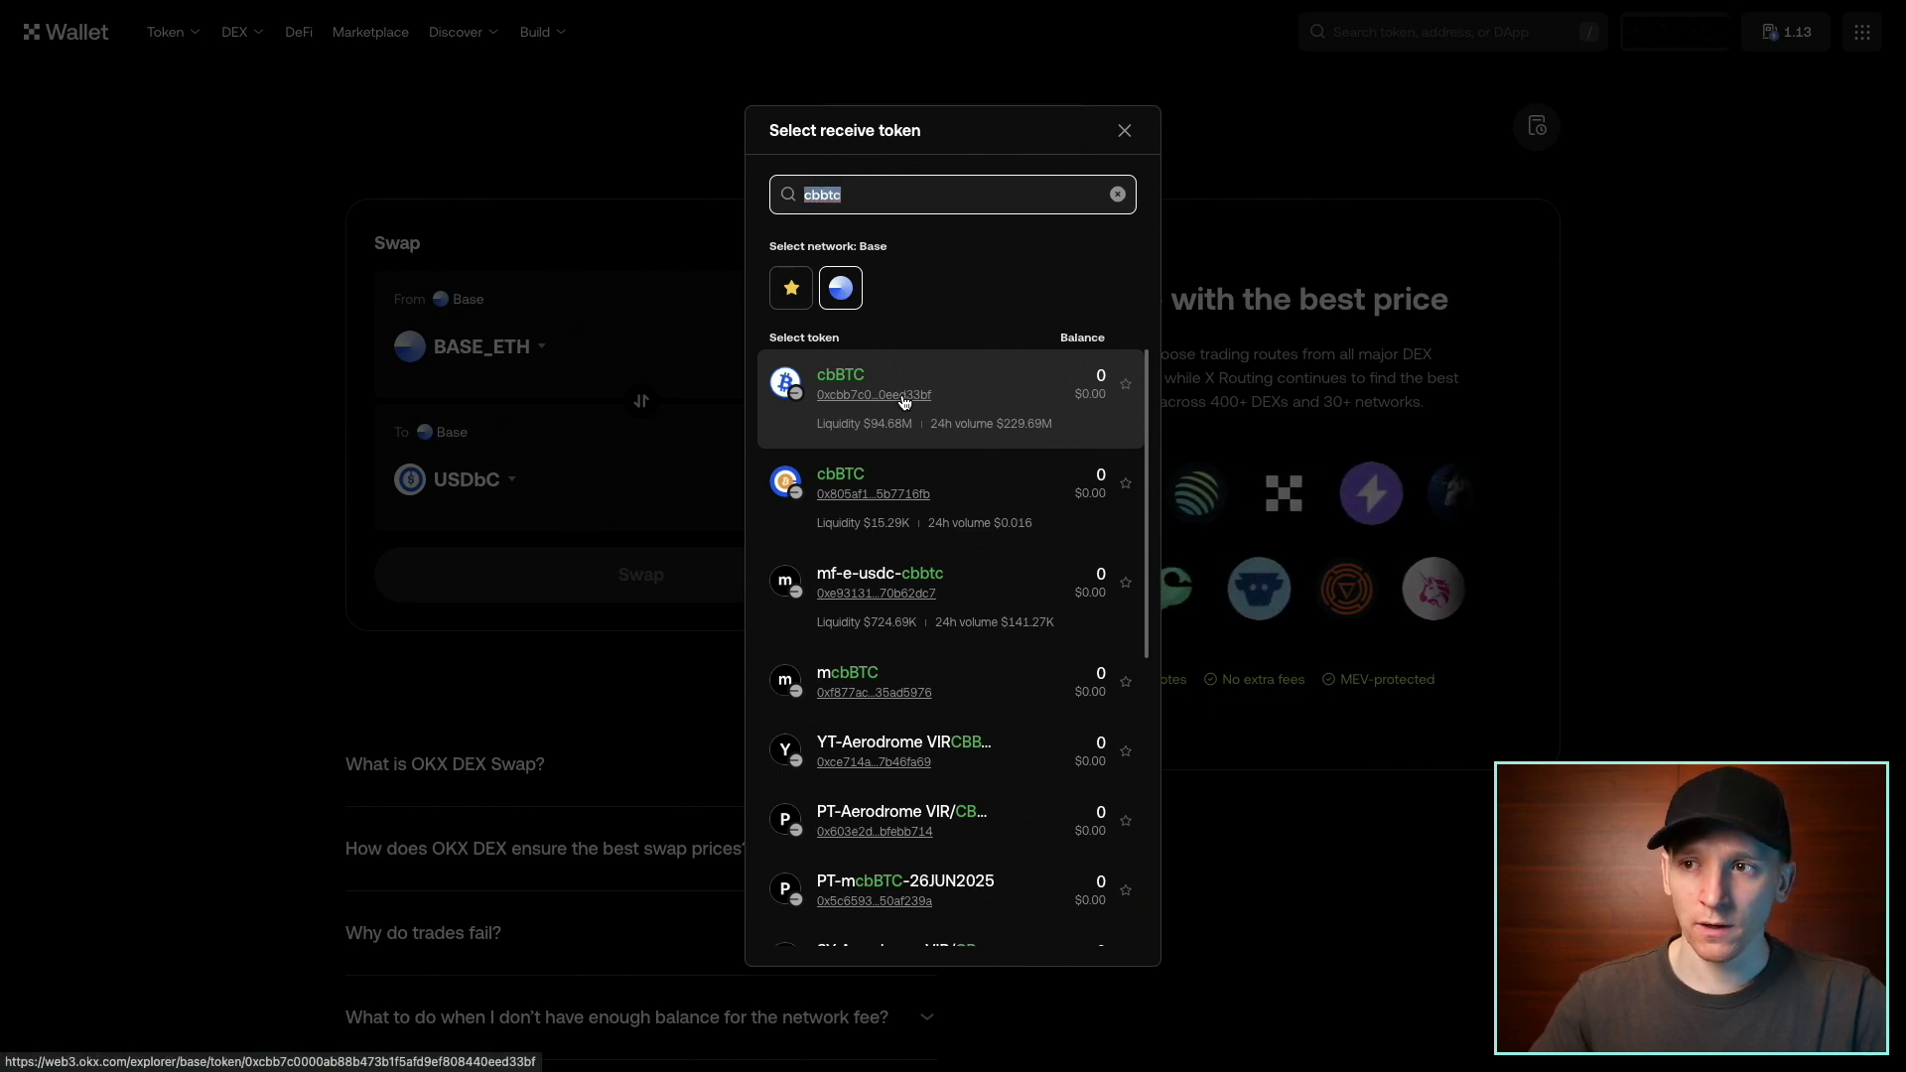
pyautogui.hotkey('ctrl', 'a')
pyautogui.write('usdc')
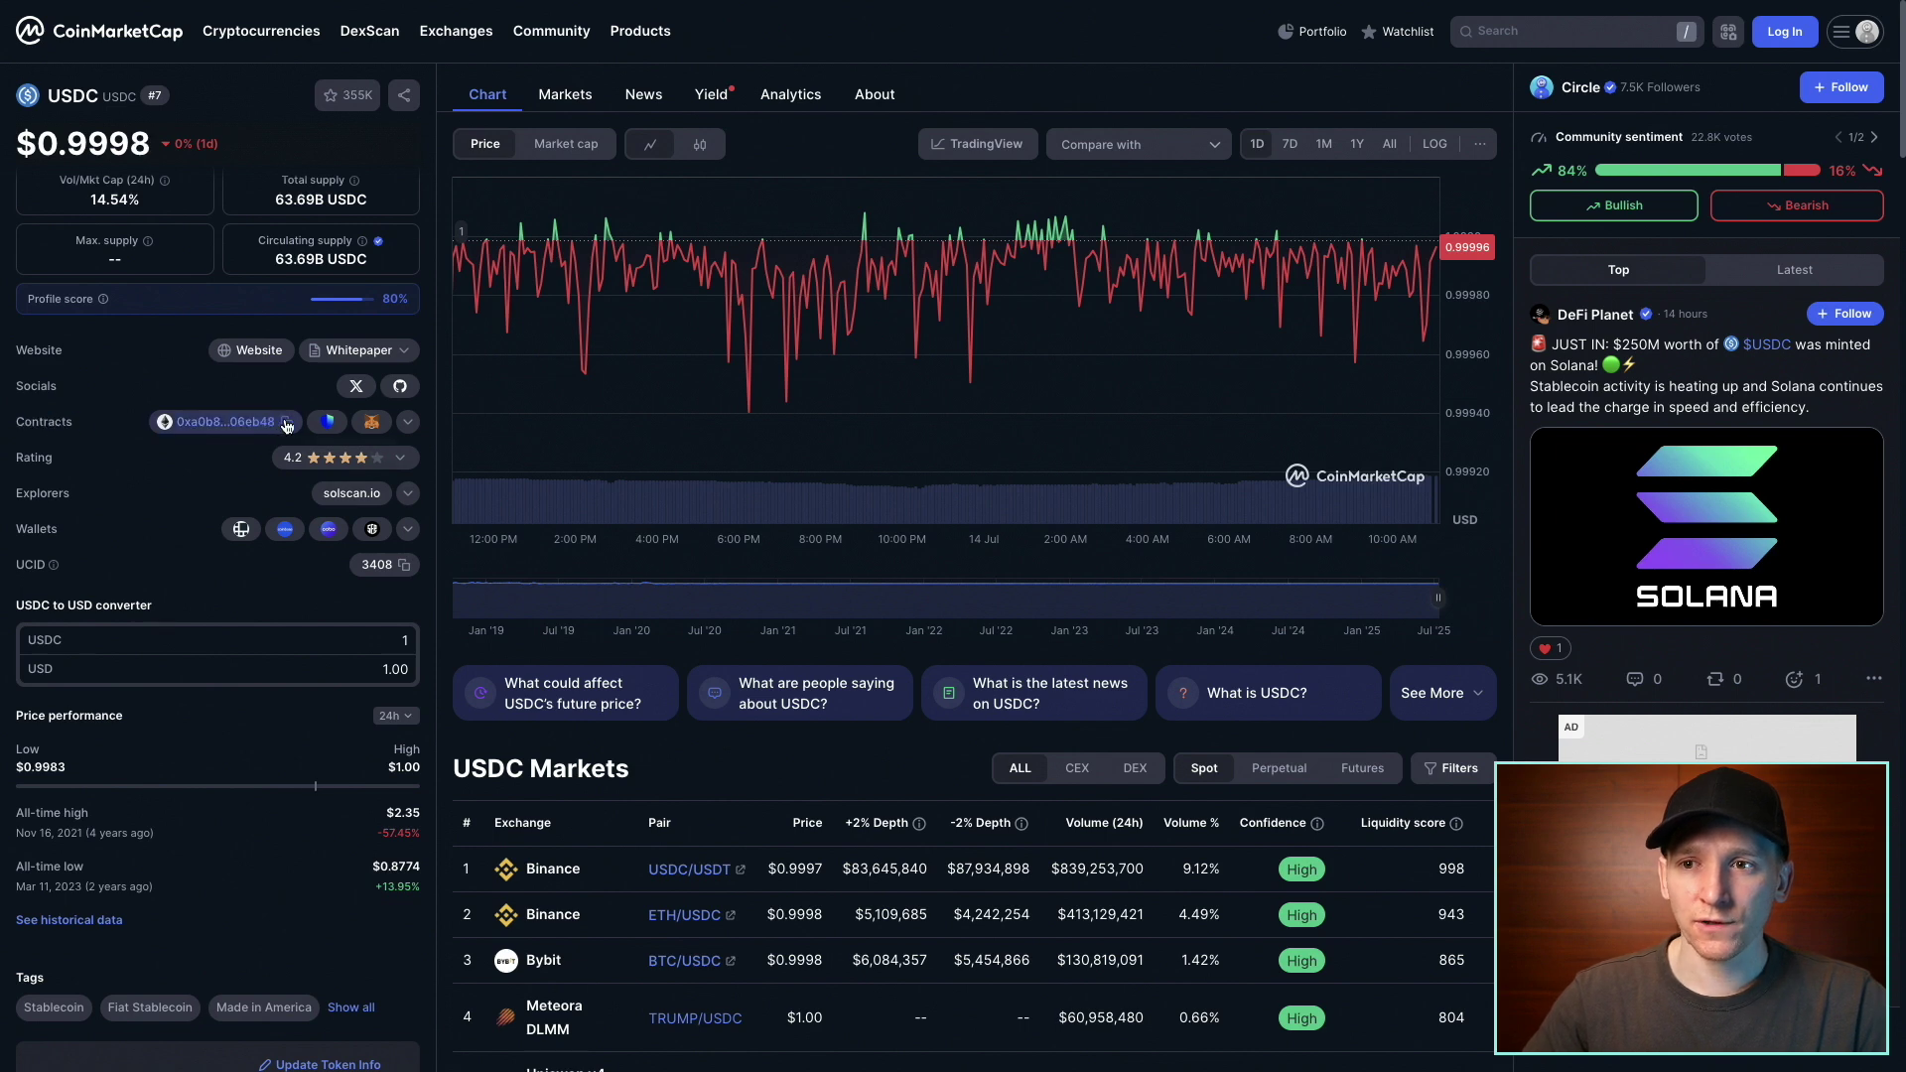
# Step: On CoinMarketCap, look through USDC's contract addresses on the different networks
pyautogui.click(409, 423)
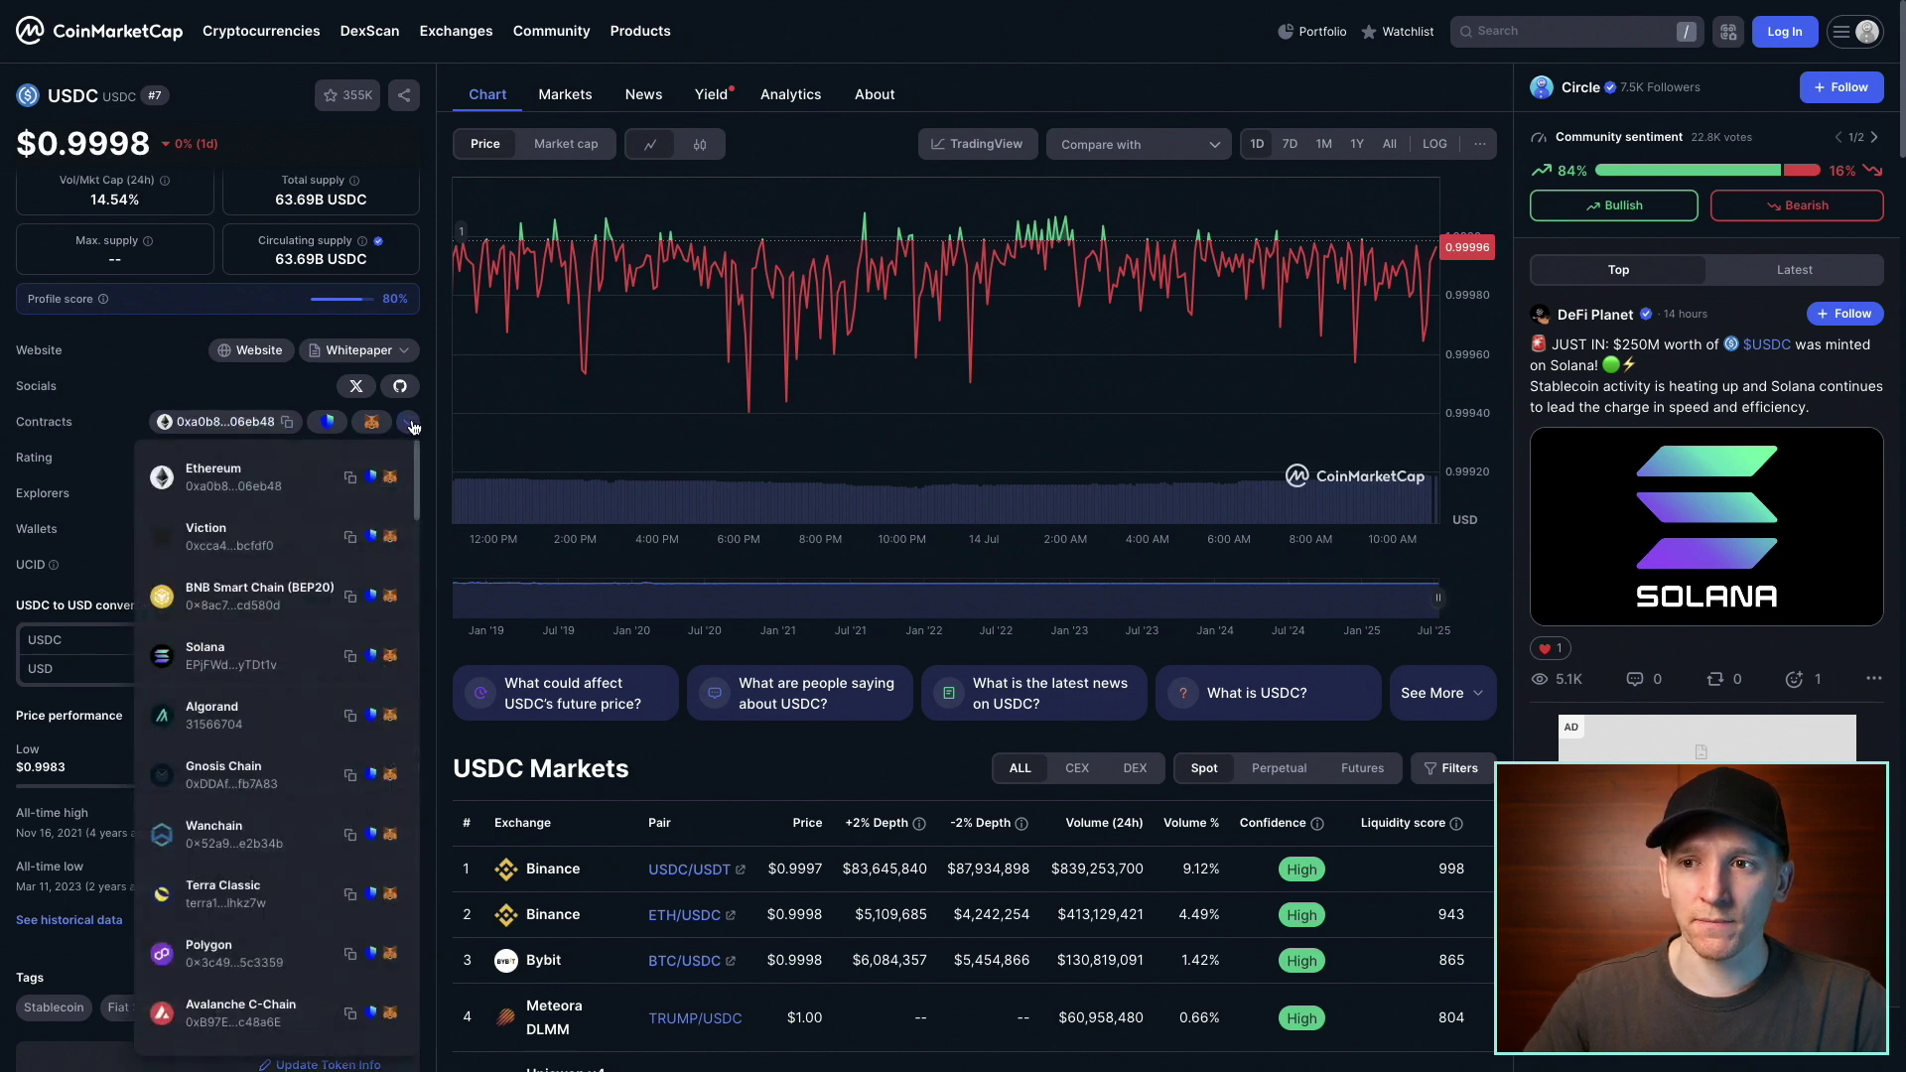
pyautogui.scroll(-20, 266, 732)
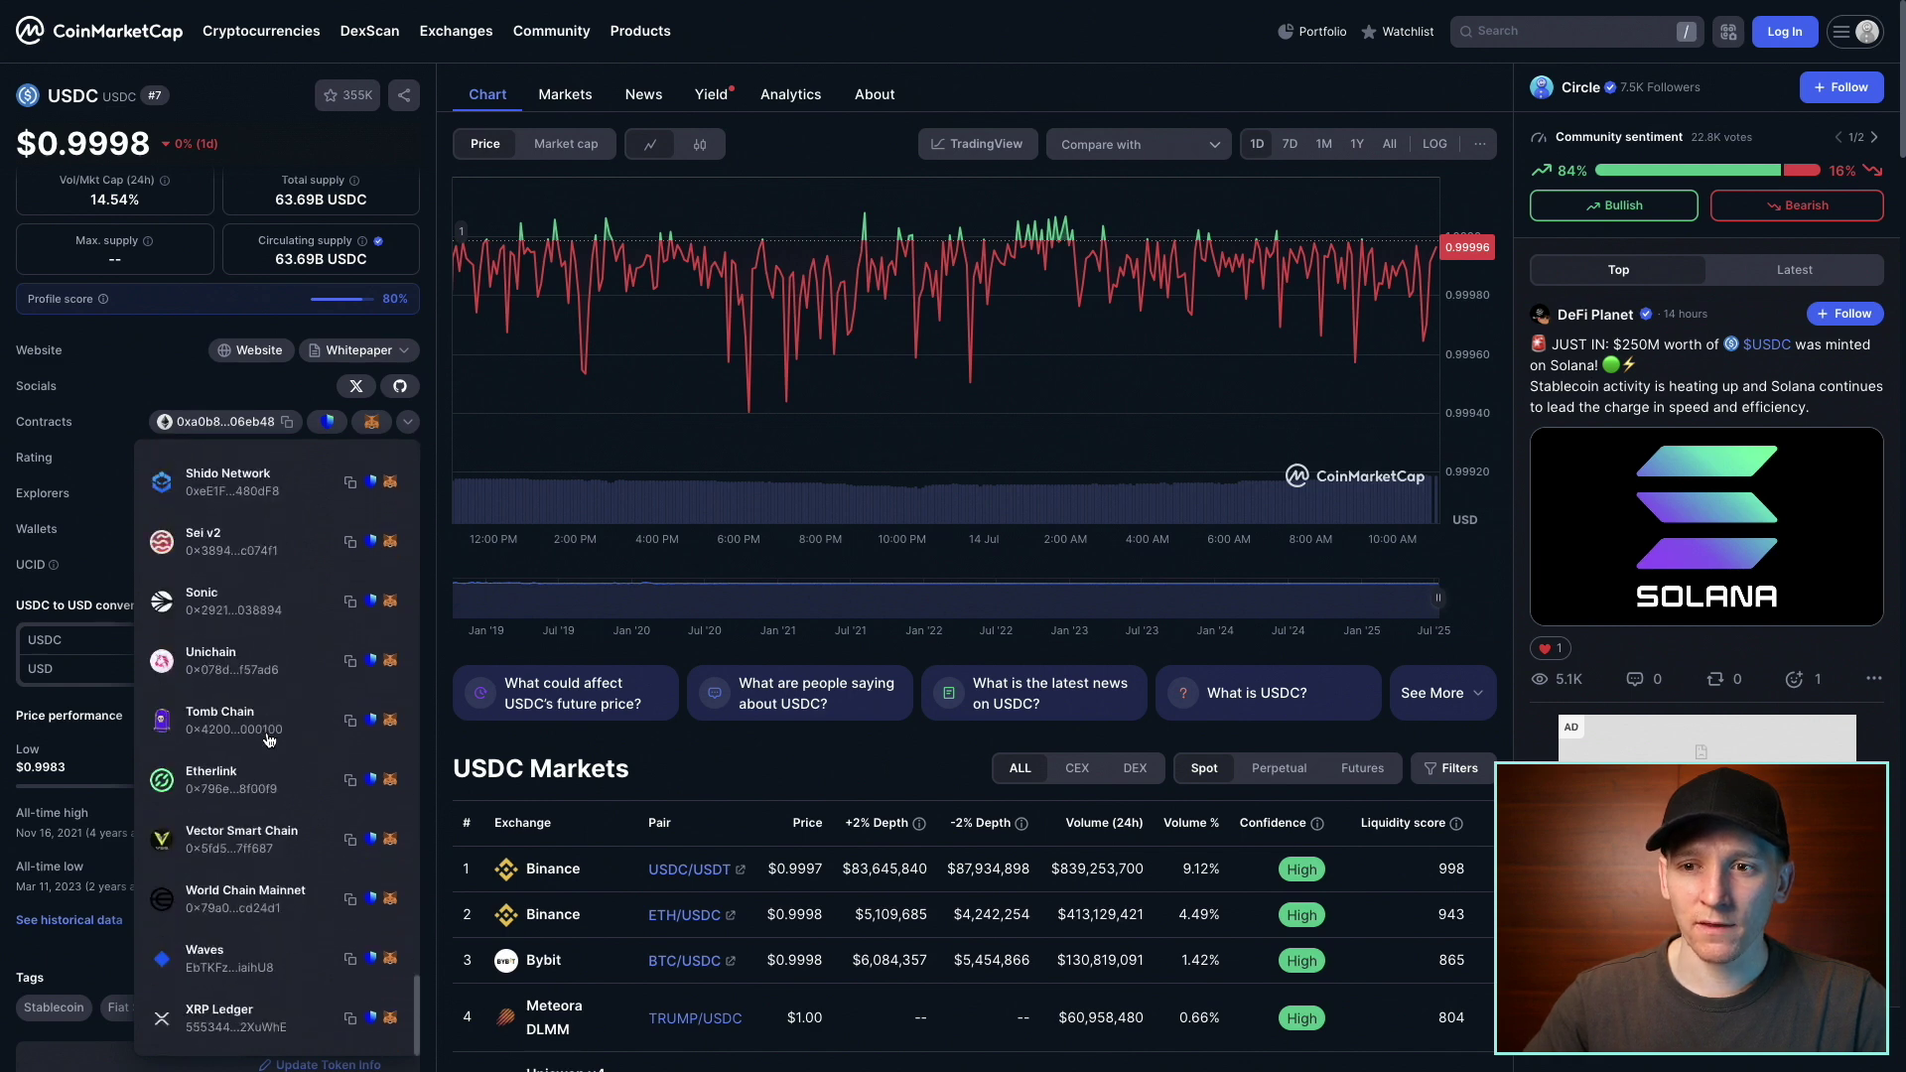
pyautogui.scroll(5, 260, 735)
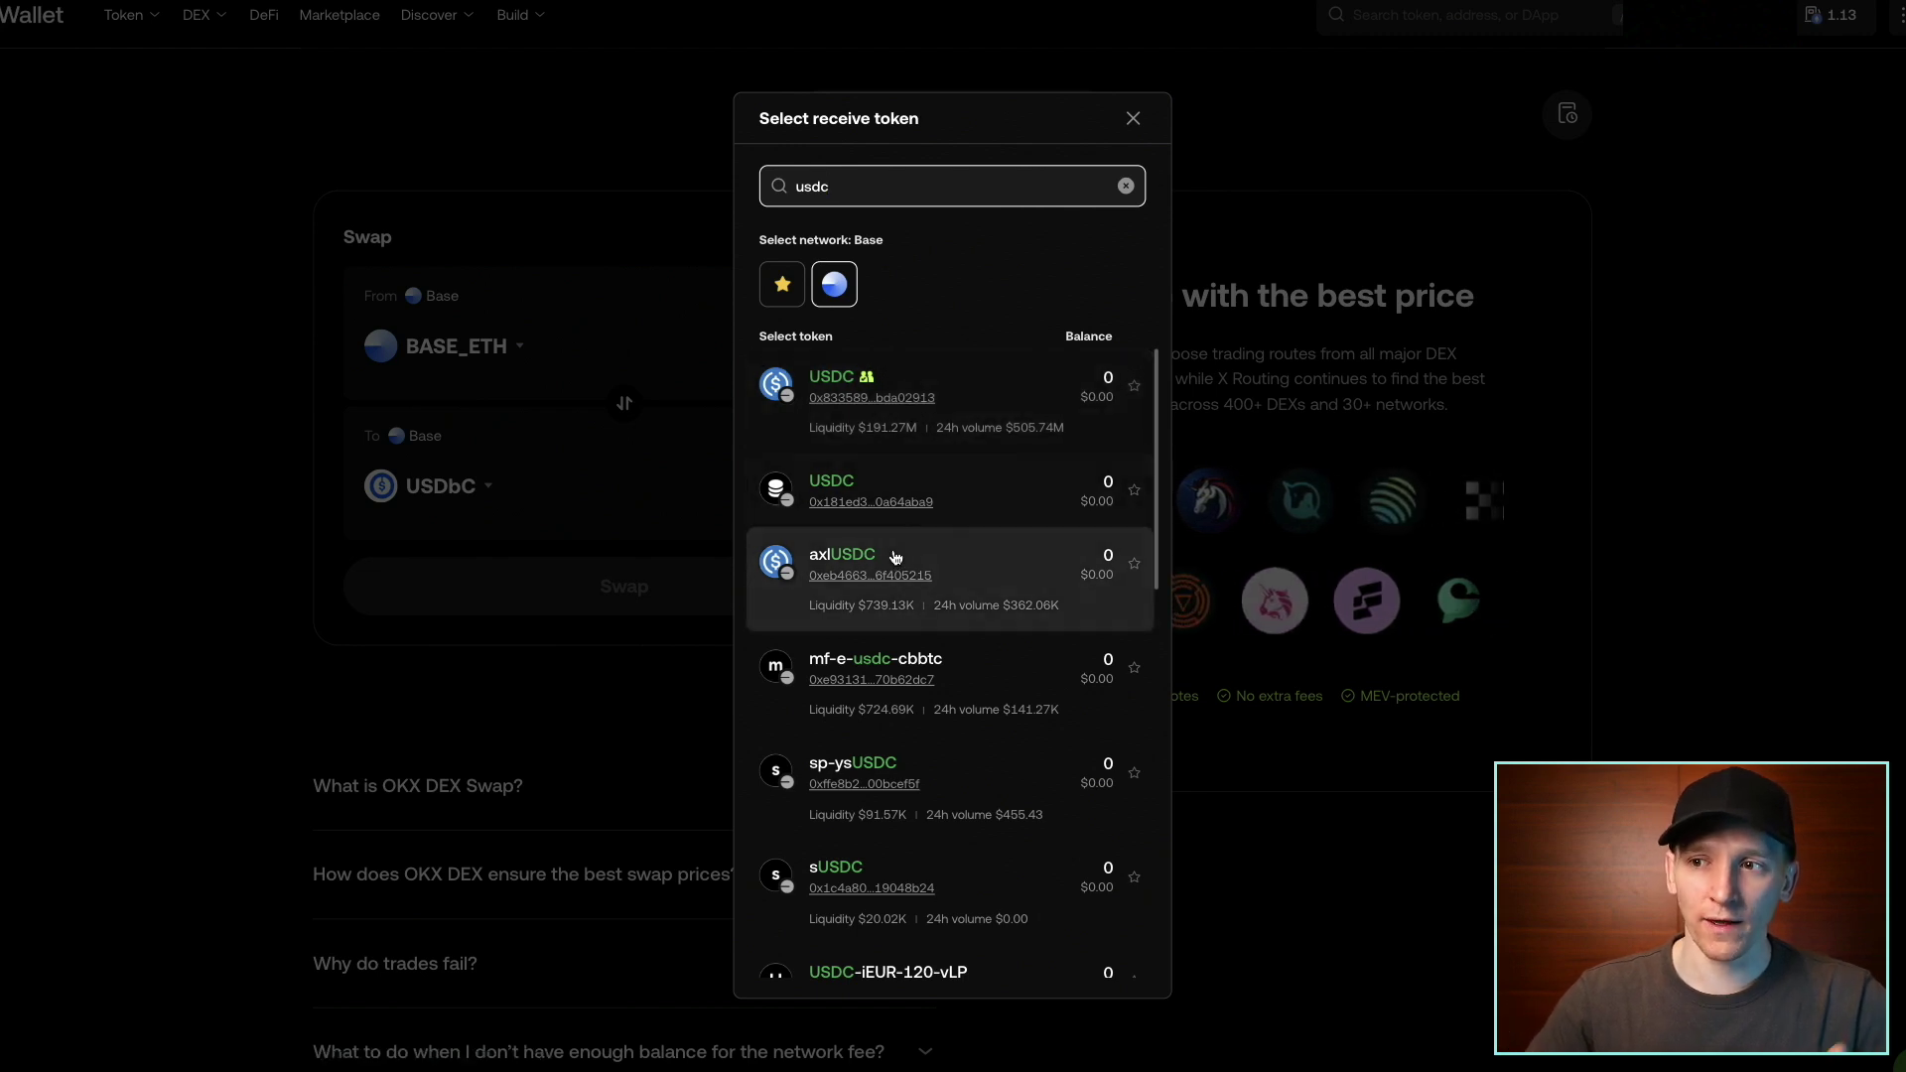
# Step: In the OKX swap, choose the USDC token with contract 0x833589..bda02913 to receive and set the BASE_ETH pay amount to 0.001
pyautogui.click(956, 387)
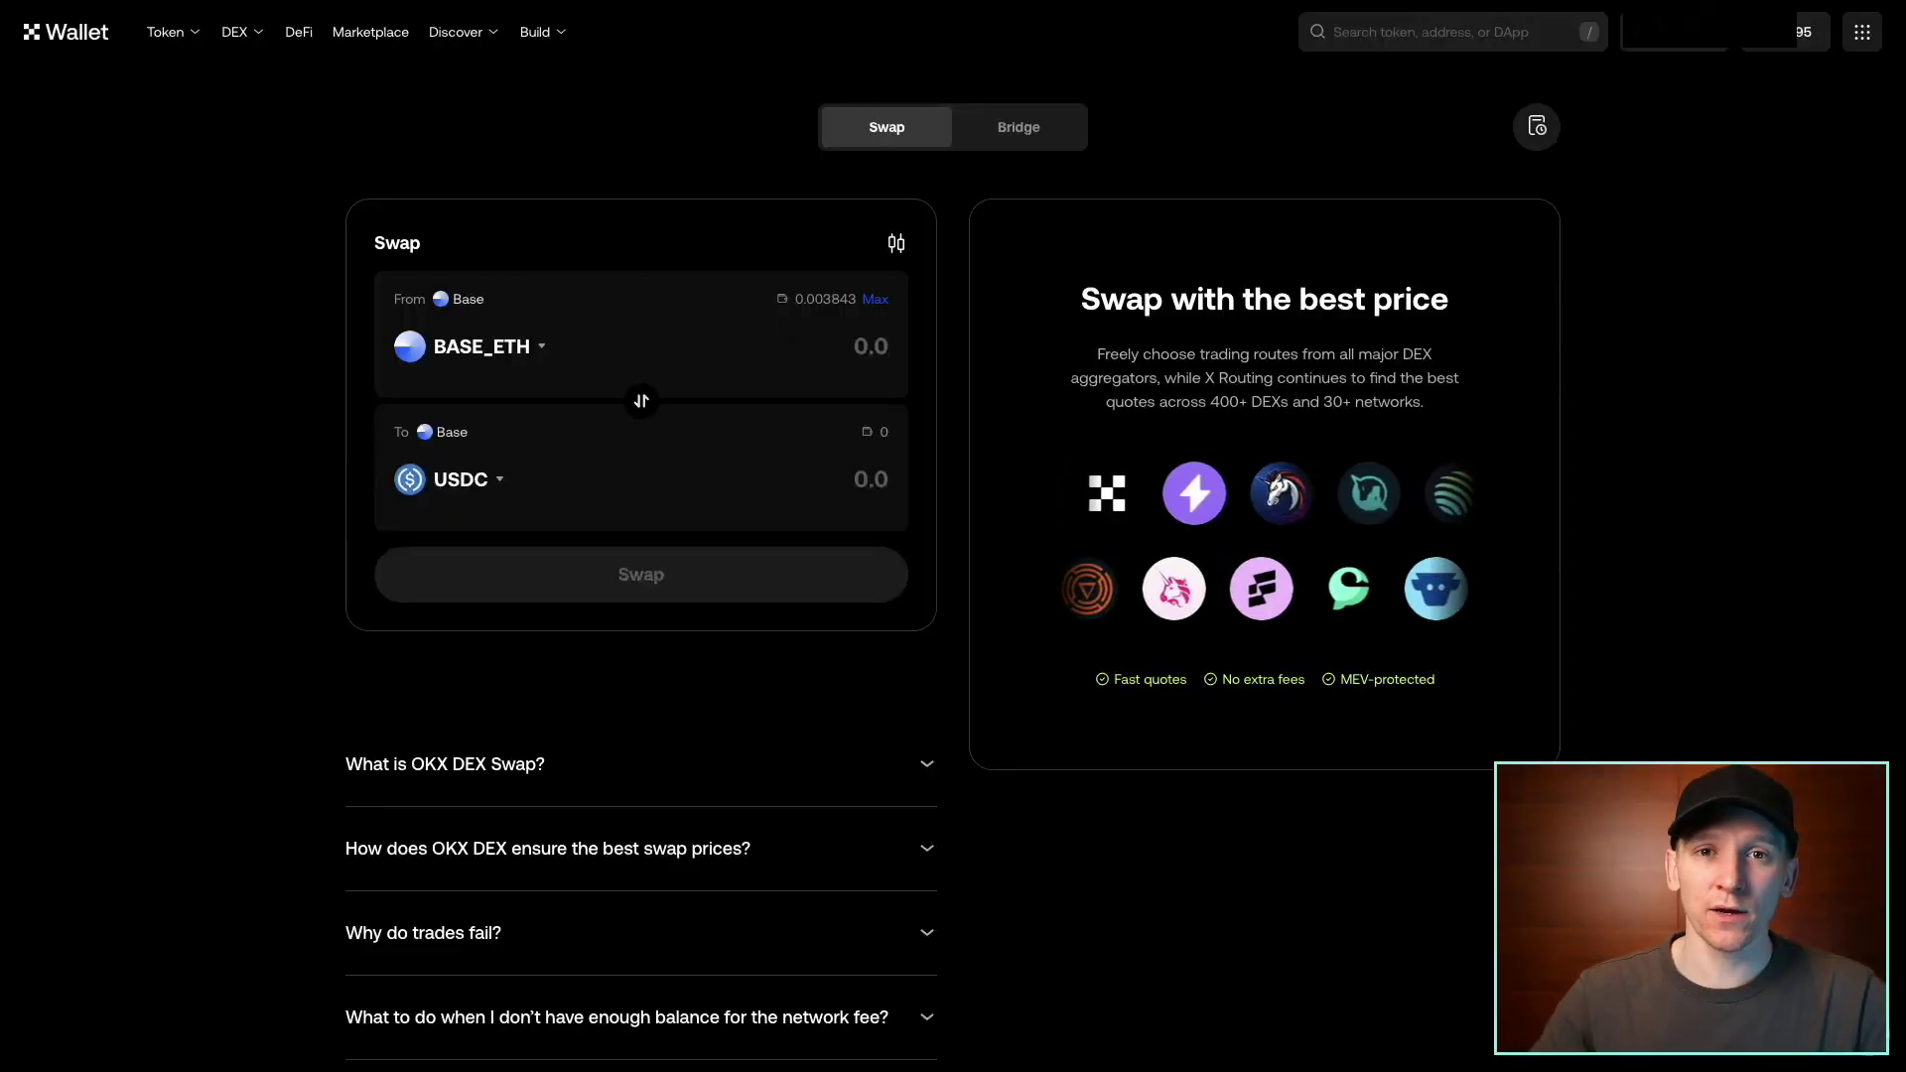
pyautogui.click(862, 343)
pyautogui.write('0.001')
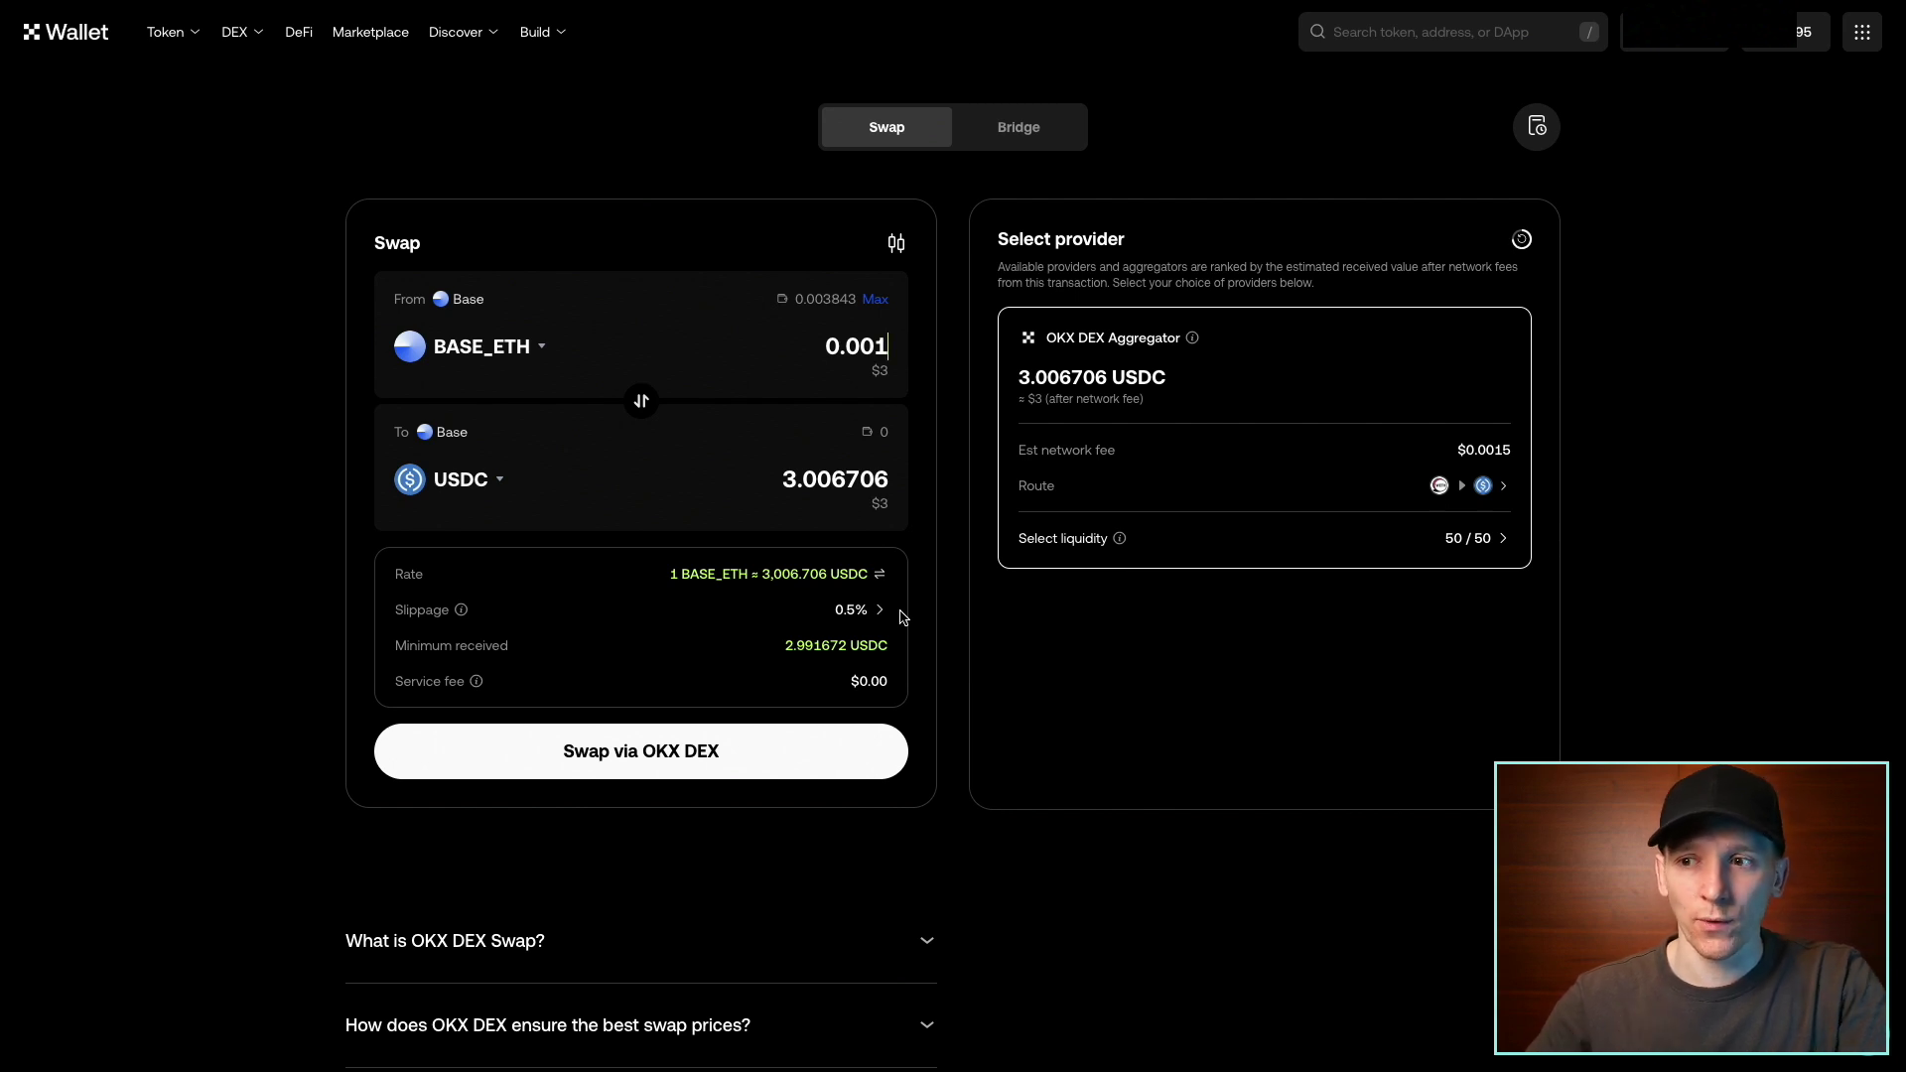
# Step: Explore the slippage settings by trying a 1% maximum, clearing it, and viewing the mode choices, leaving them unconfirmed
pyautogui.click(865, 617)
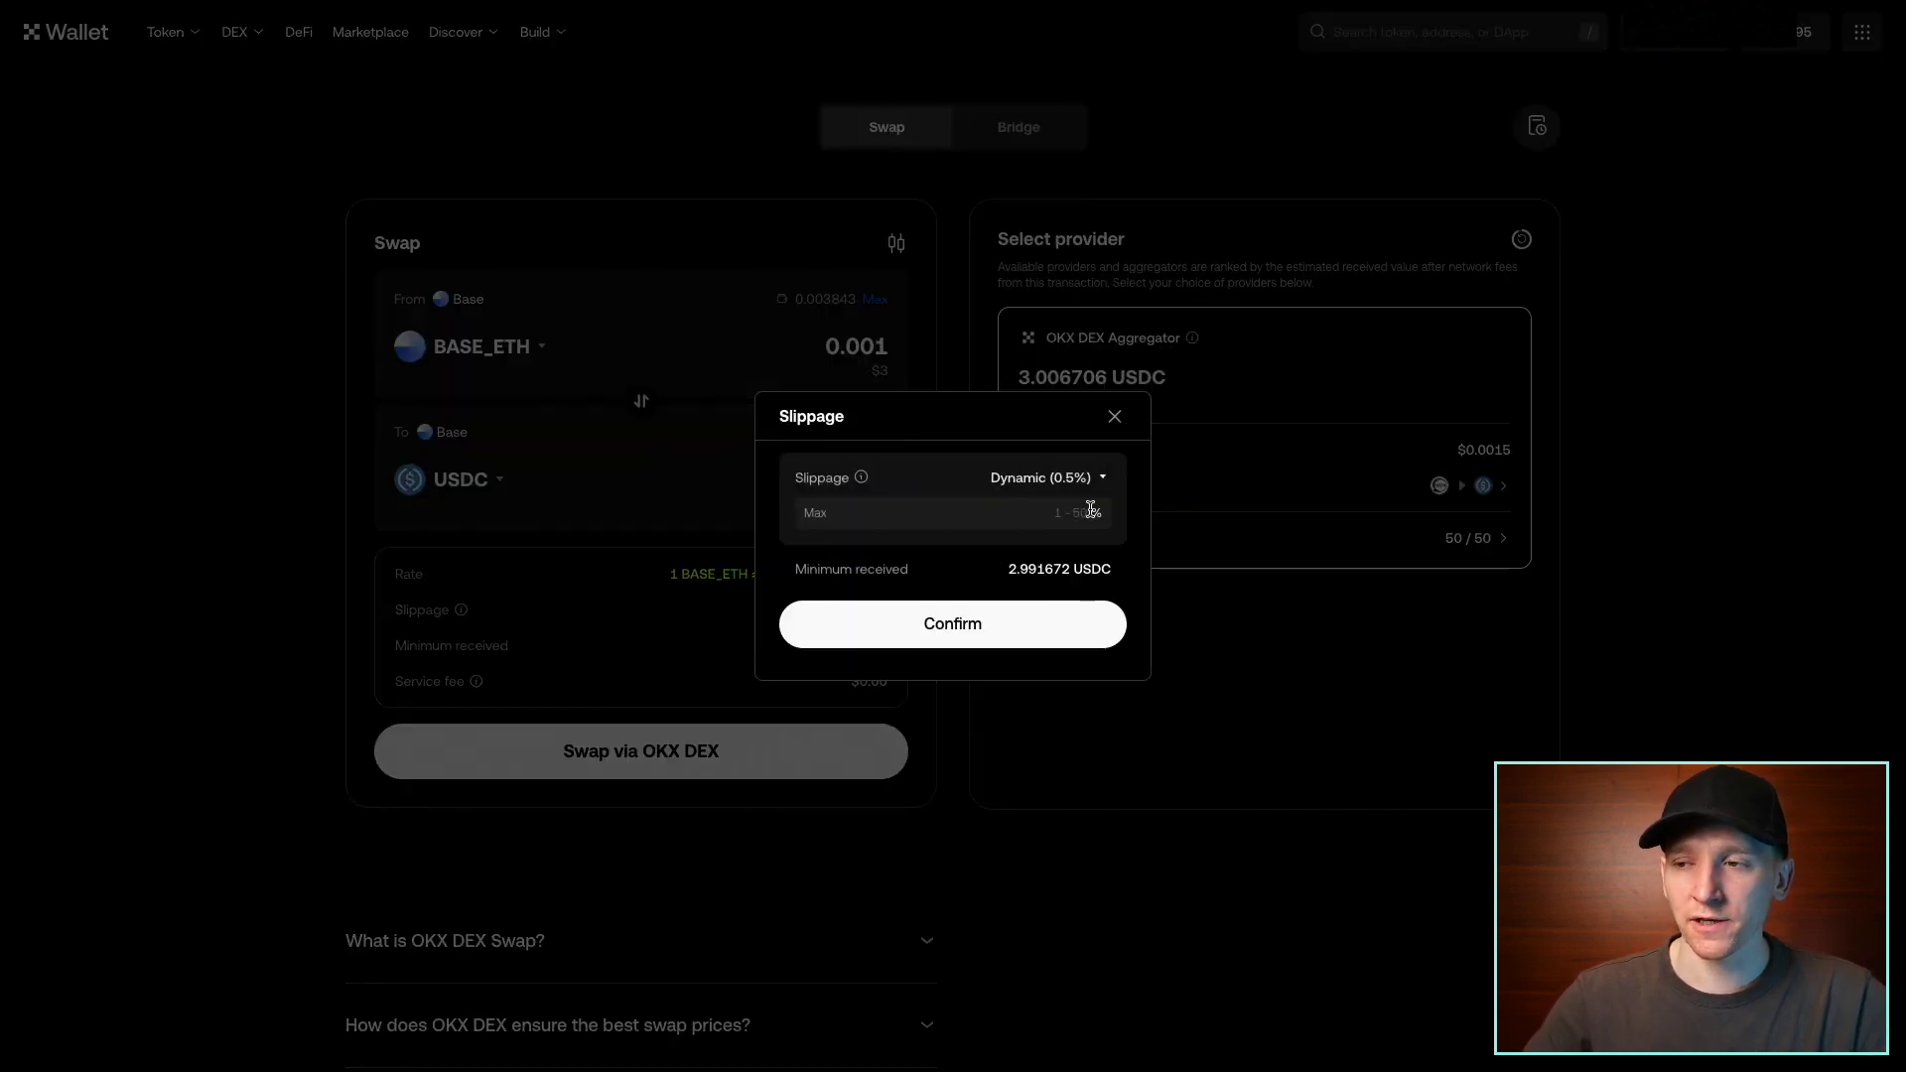
pyautogui.click(1024, 525)
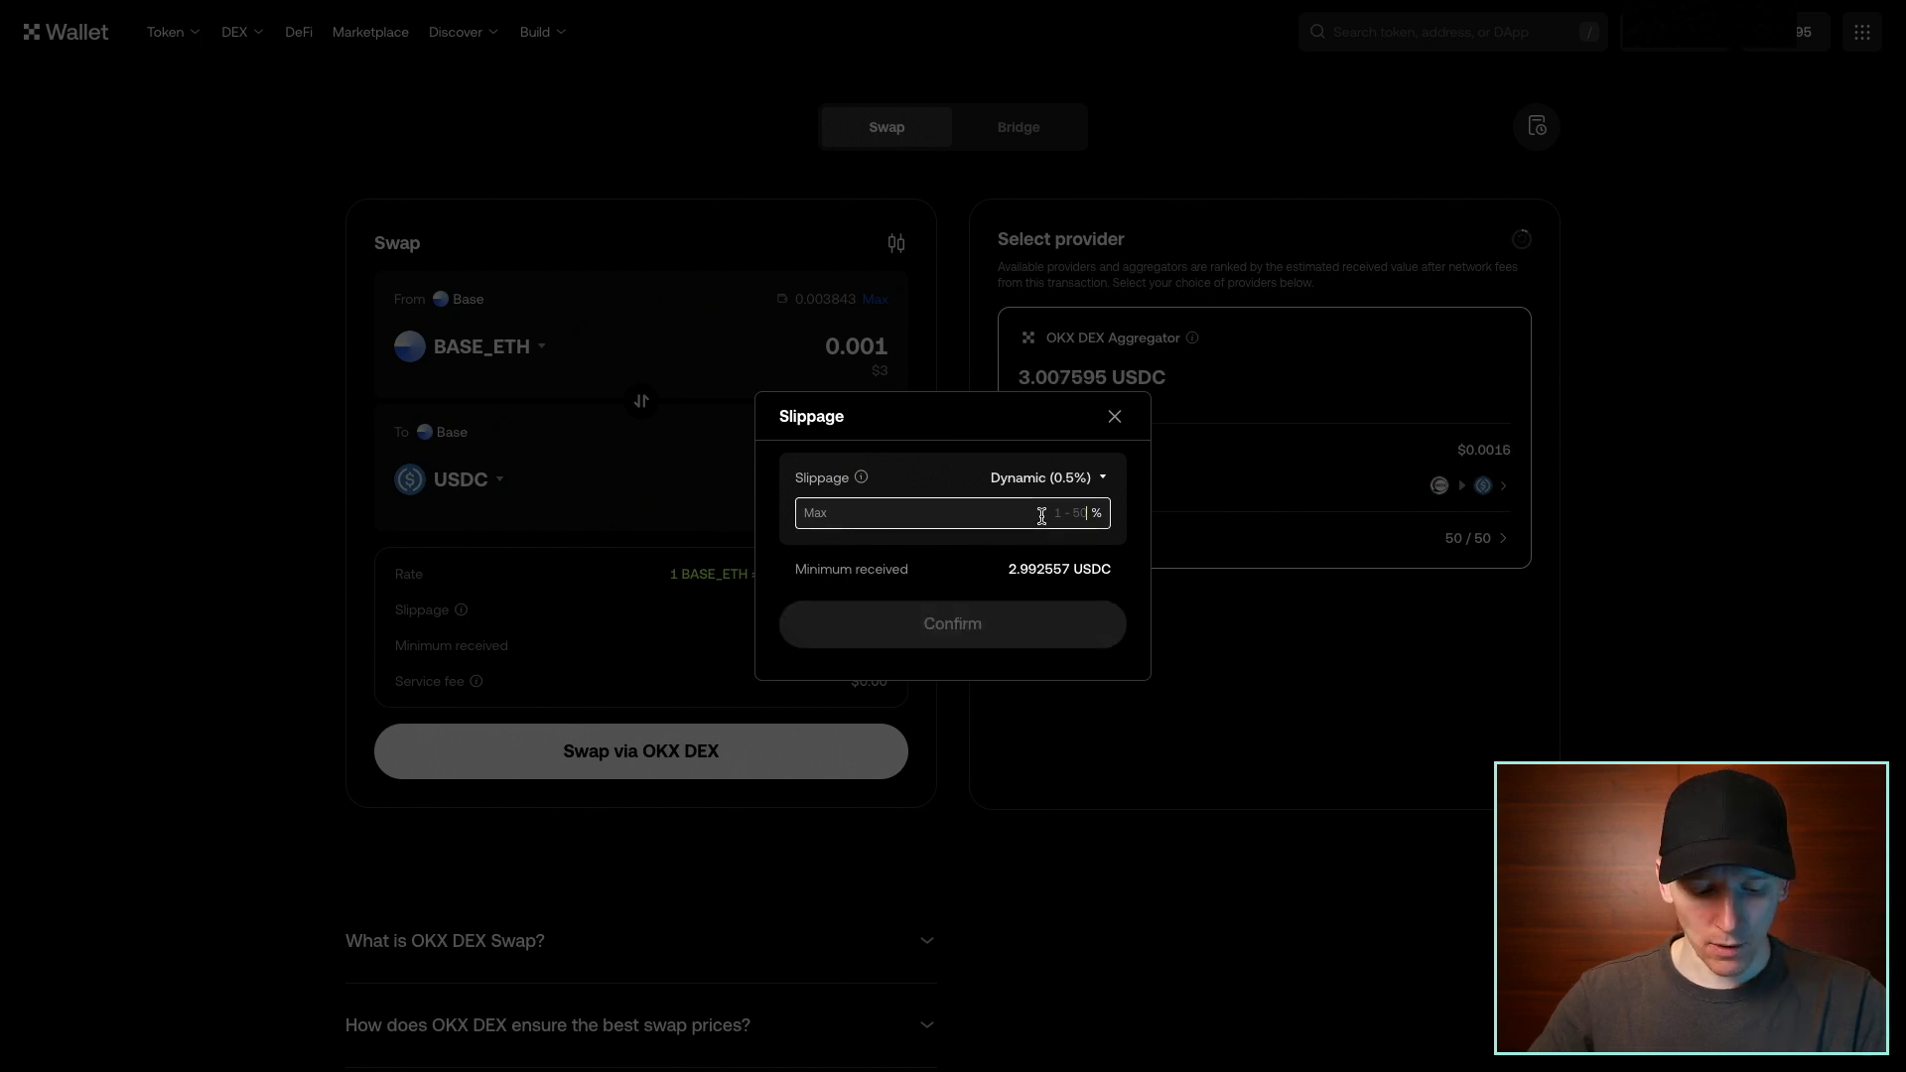
pyautogui.write('1')
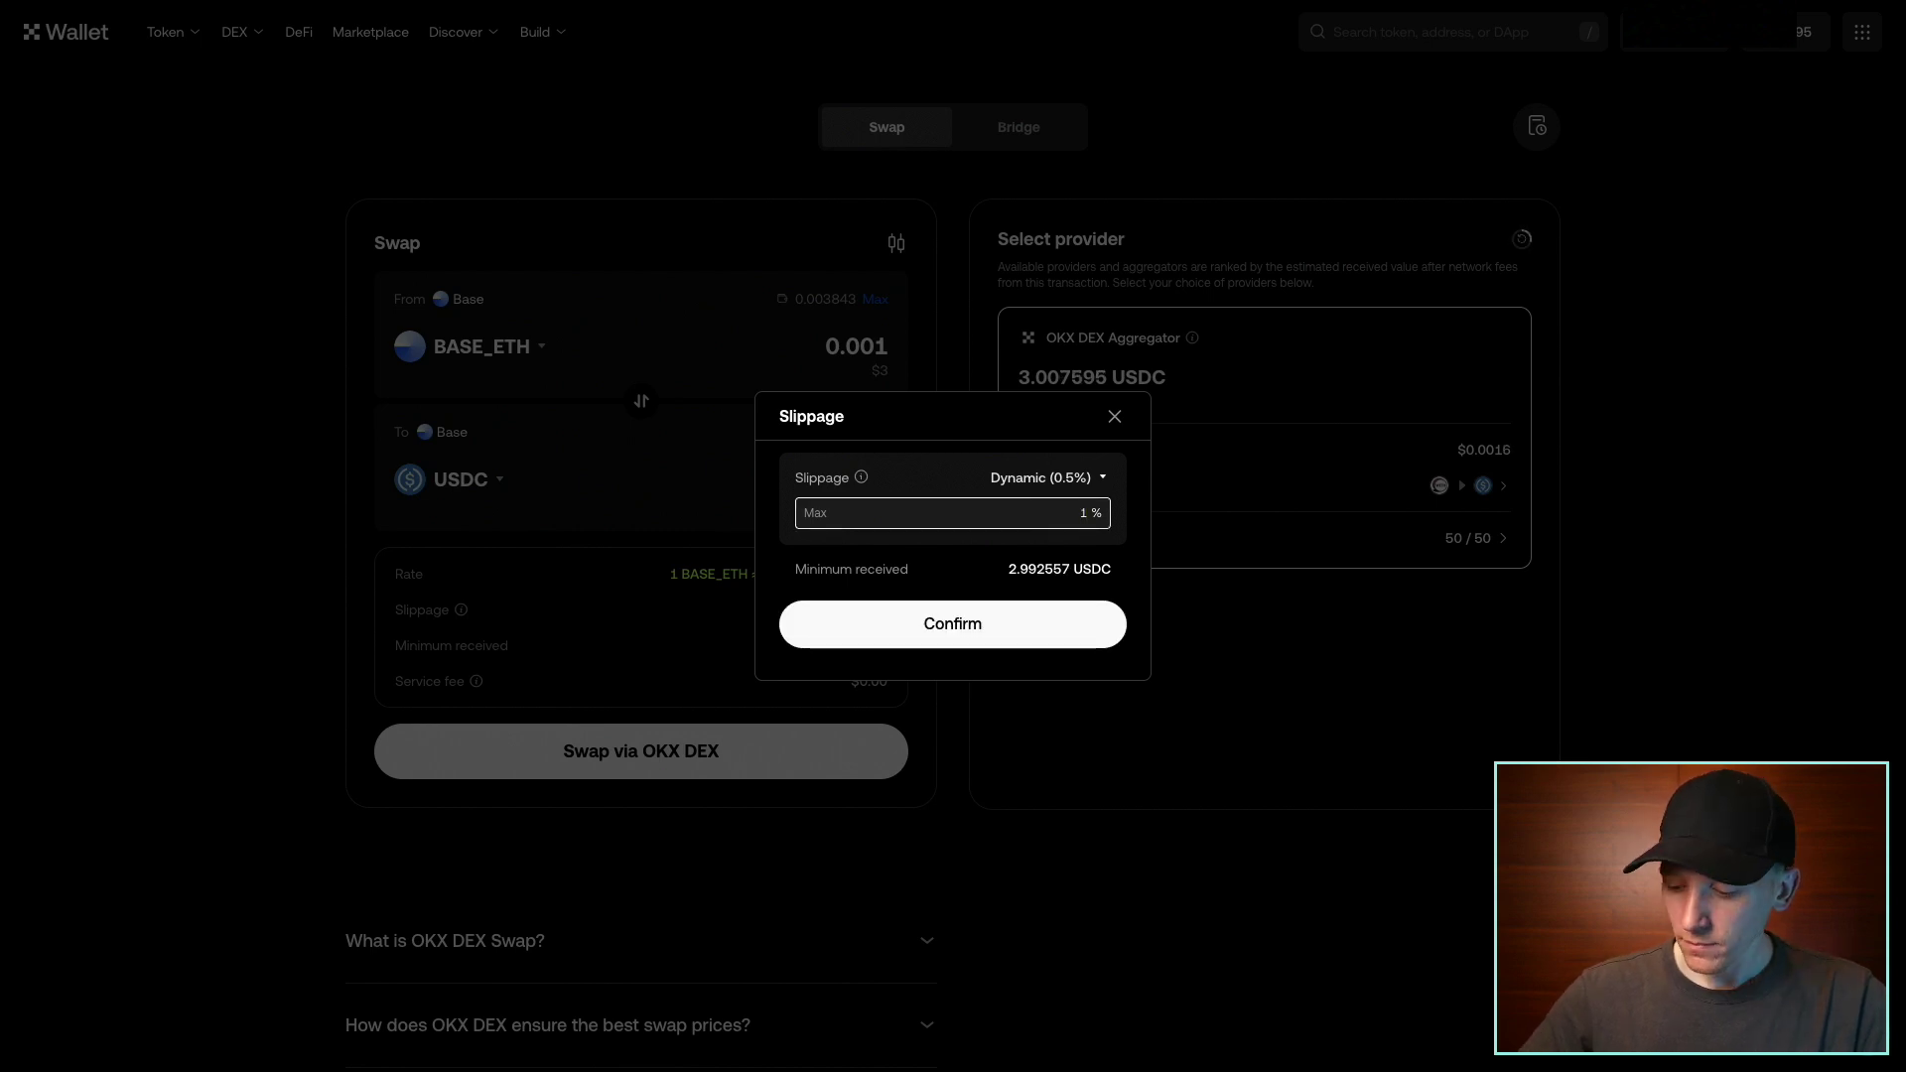
pyautogui.press('BackSpace')
pyautogui.click(1061, 481)
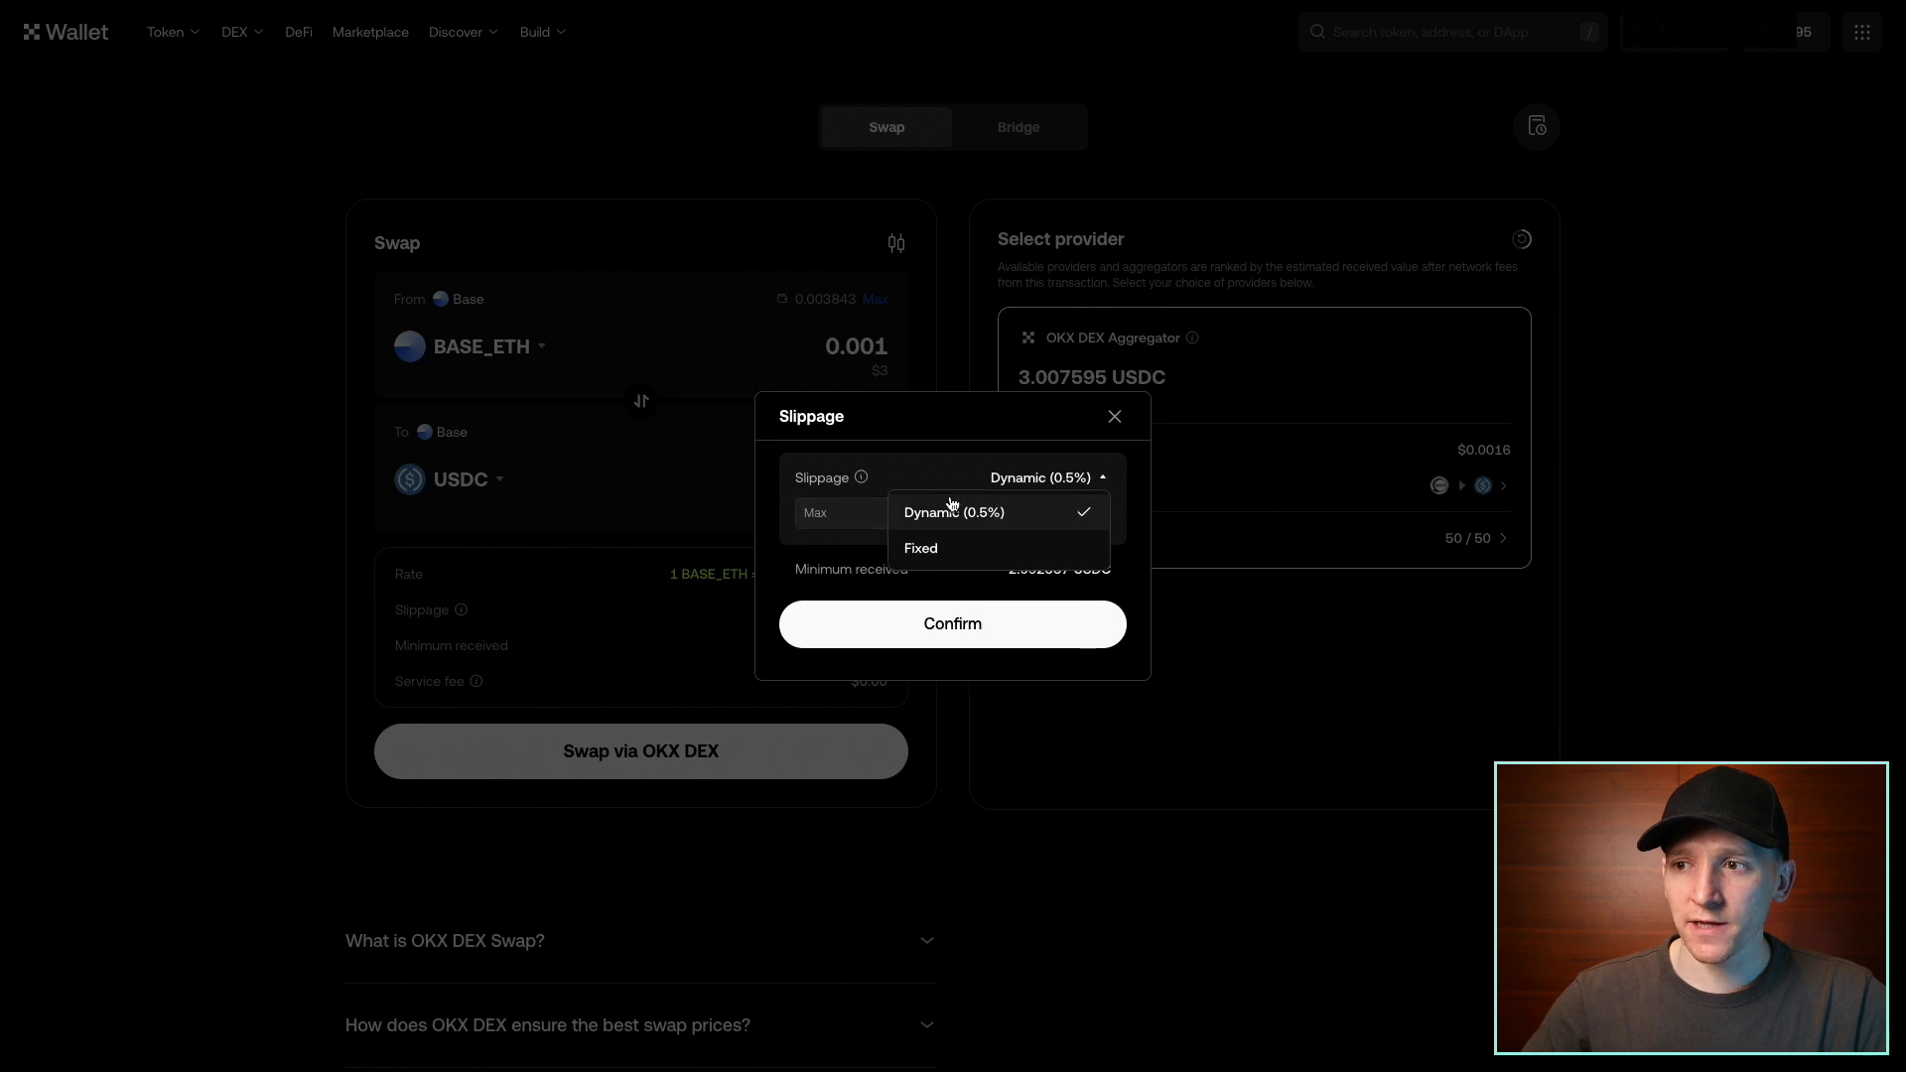
pyautogui.click(1114, 419)
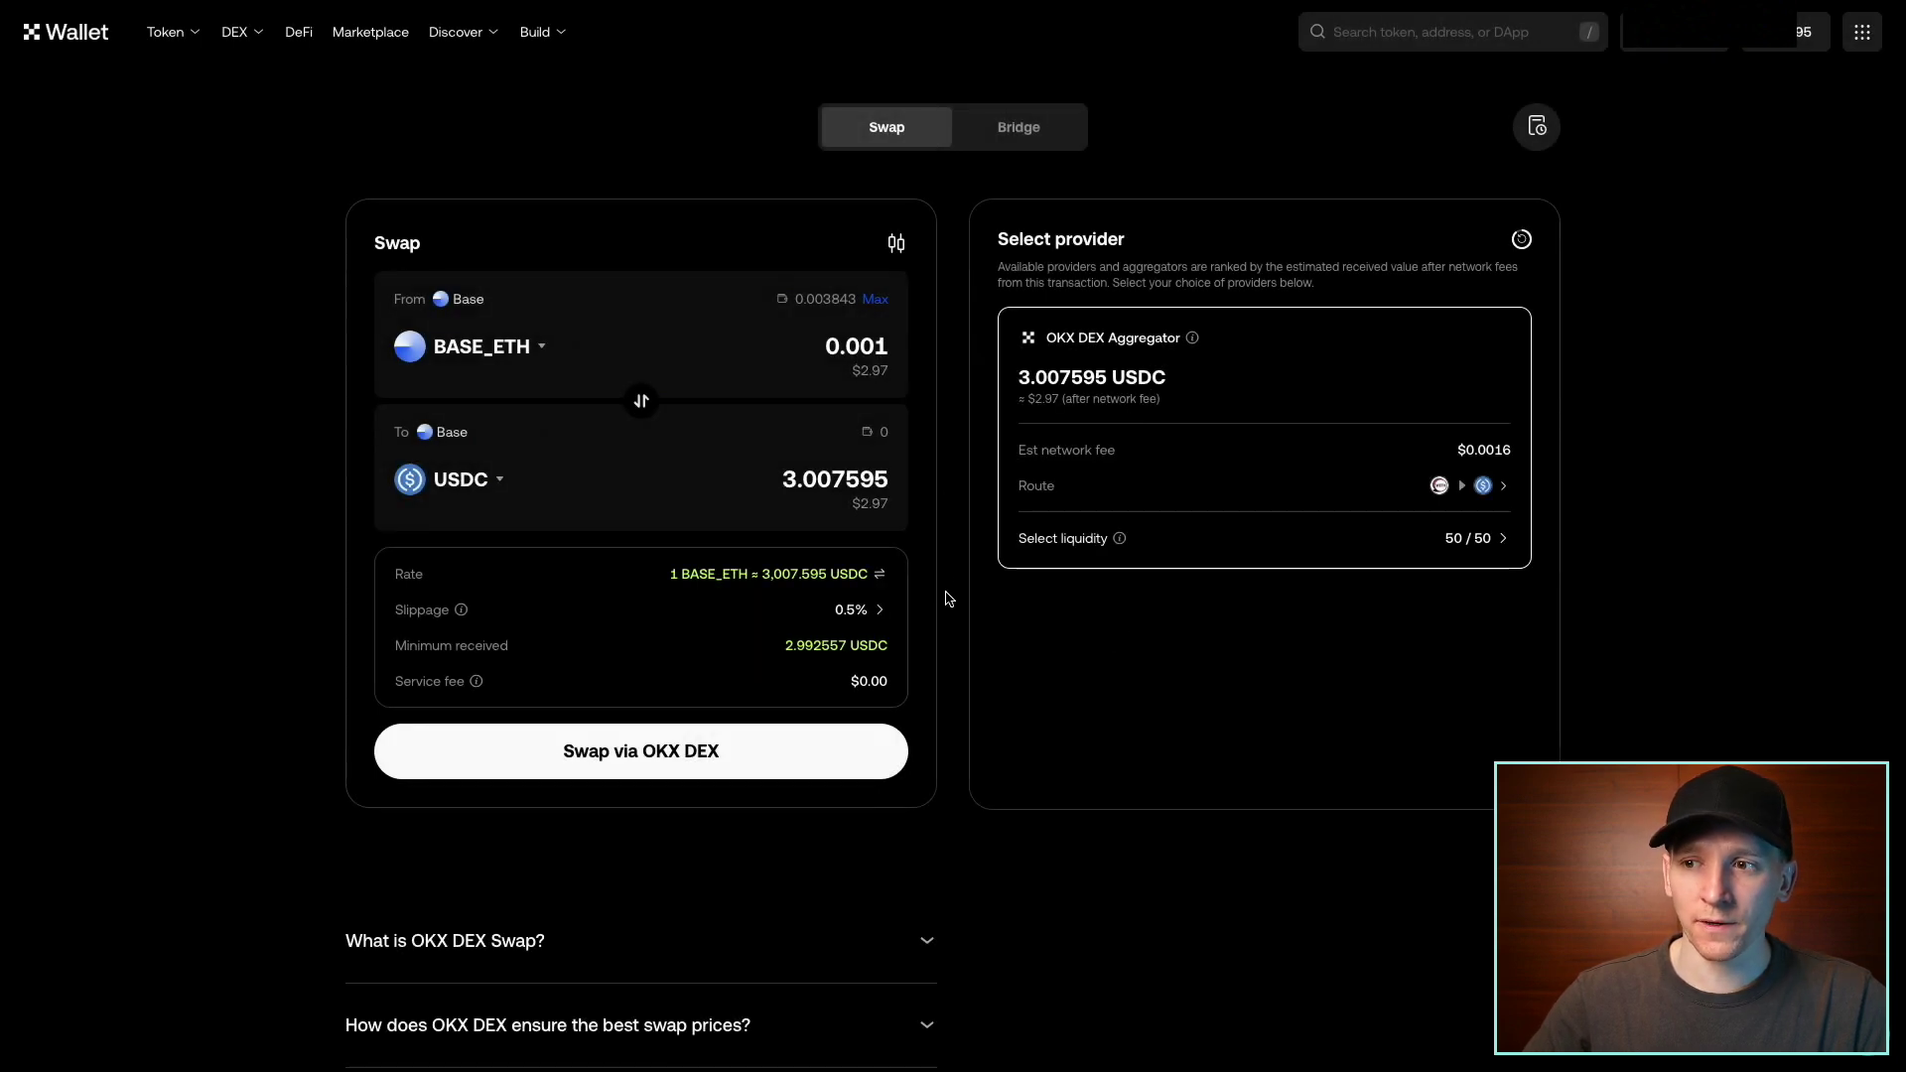
# Step: Review the swap quote and the OKX DEX Aggregator's list of liquidity sources, closing the list without changes
pyautogui.scroll(-1, 946, 603)
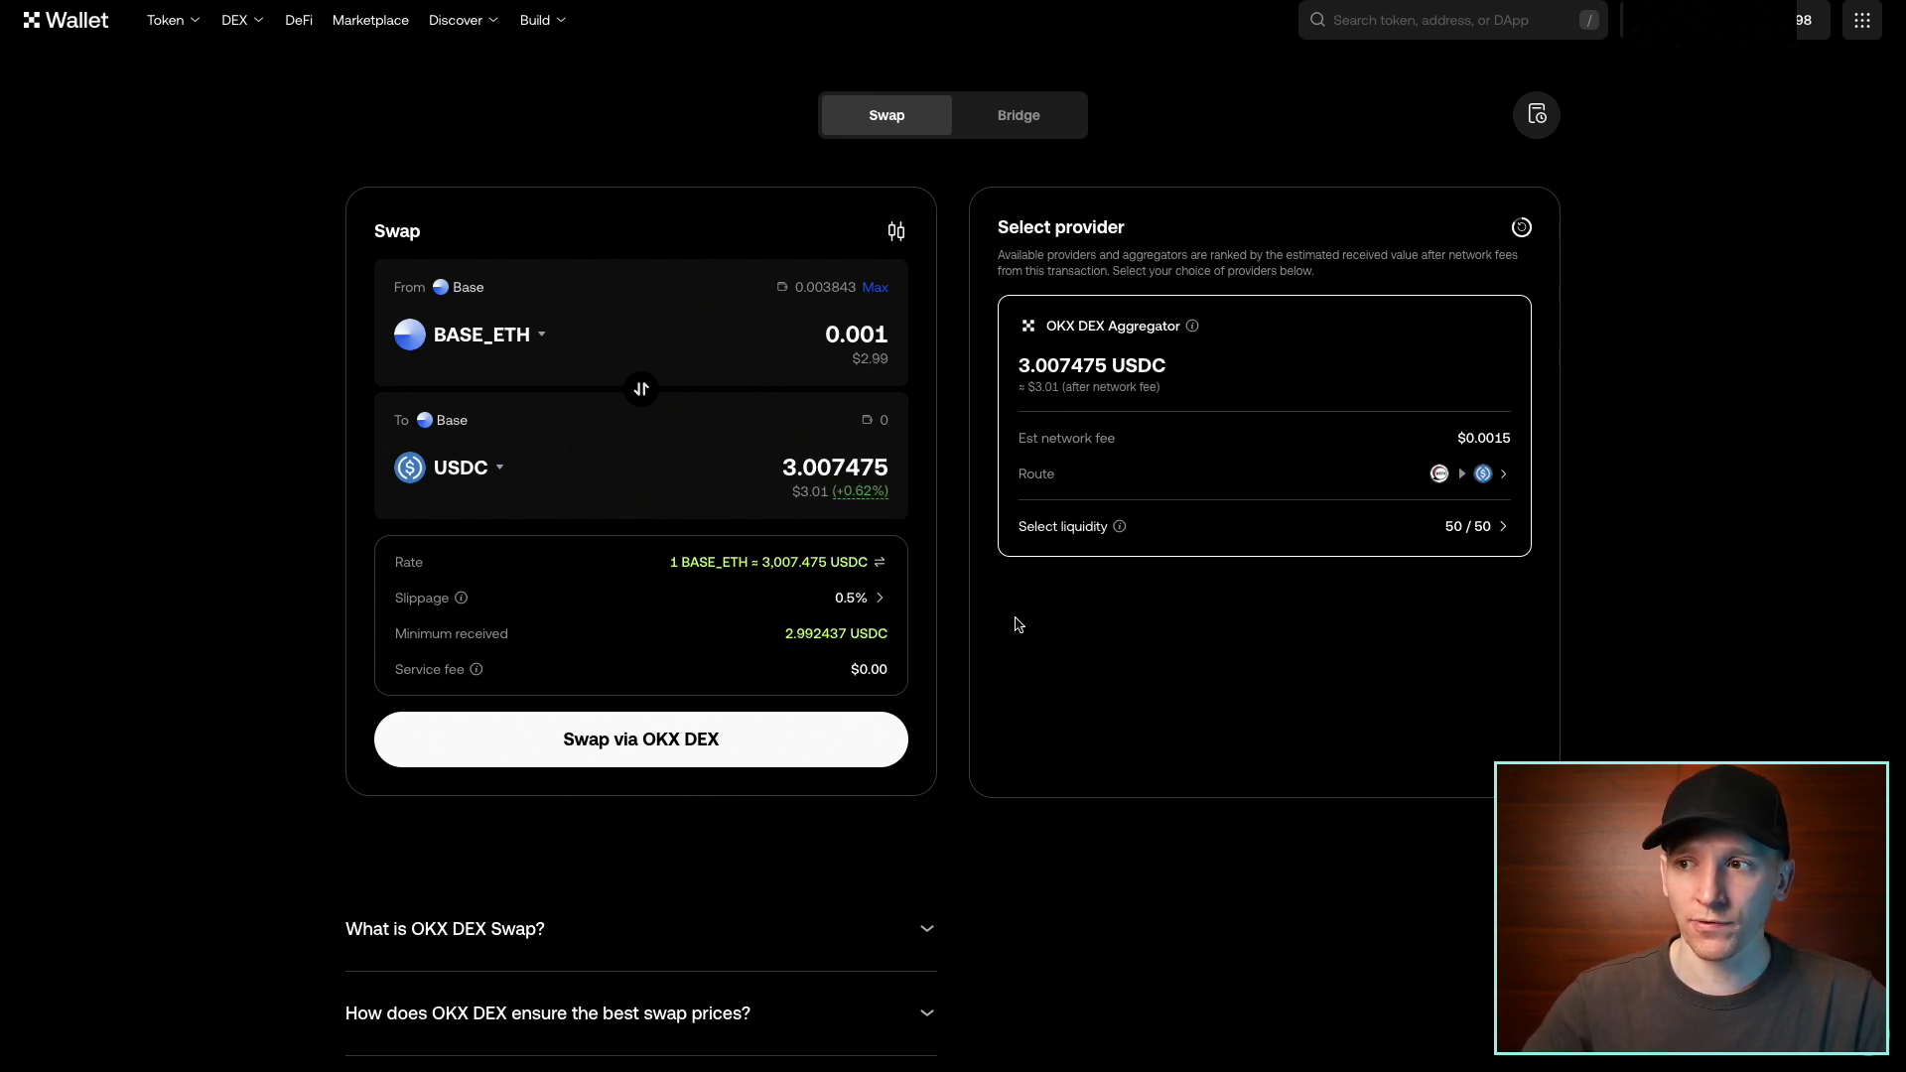
pyautogui.scroll(1, 1017, 626)
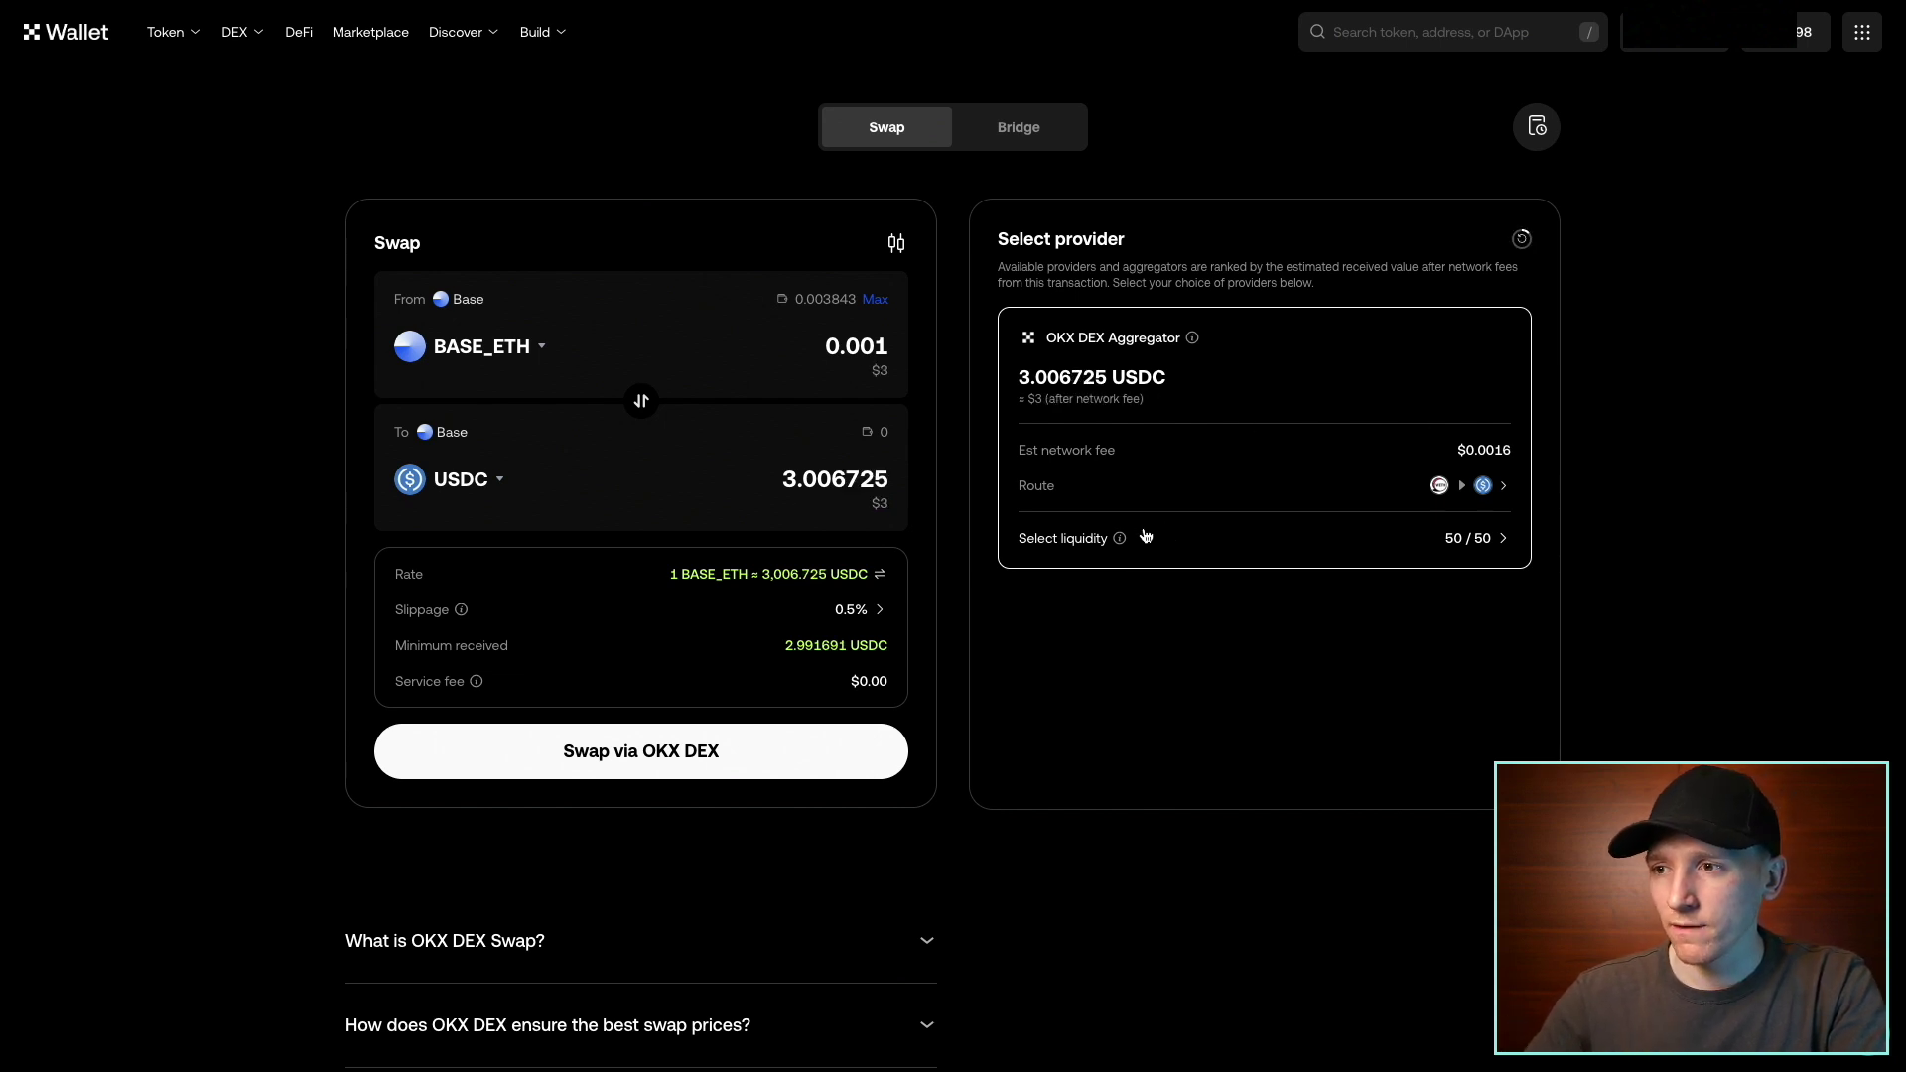
pyautogui.click(1502, 539)
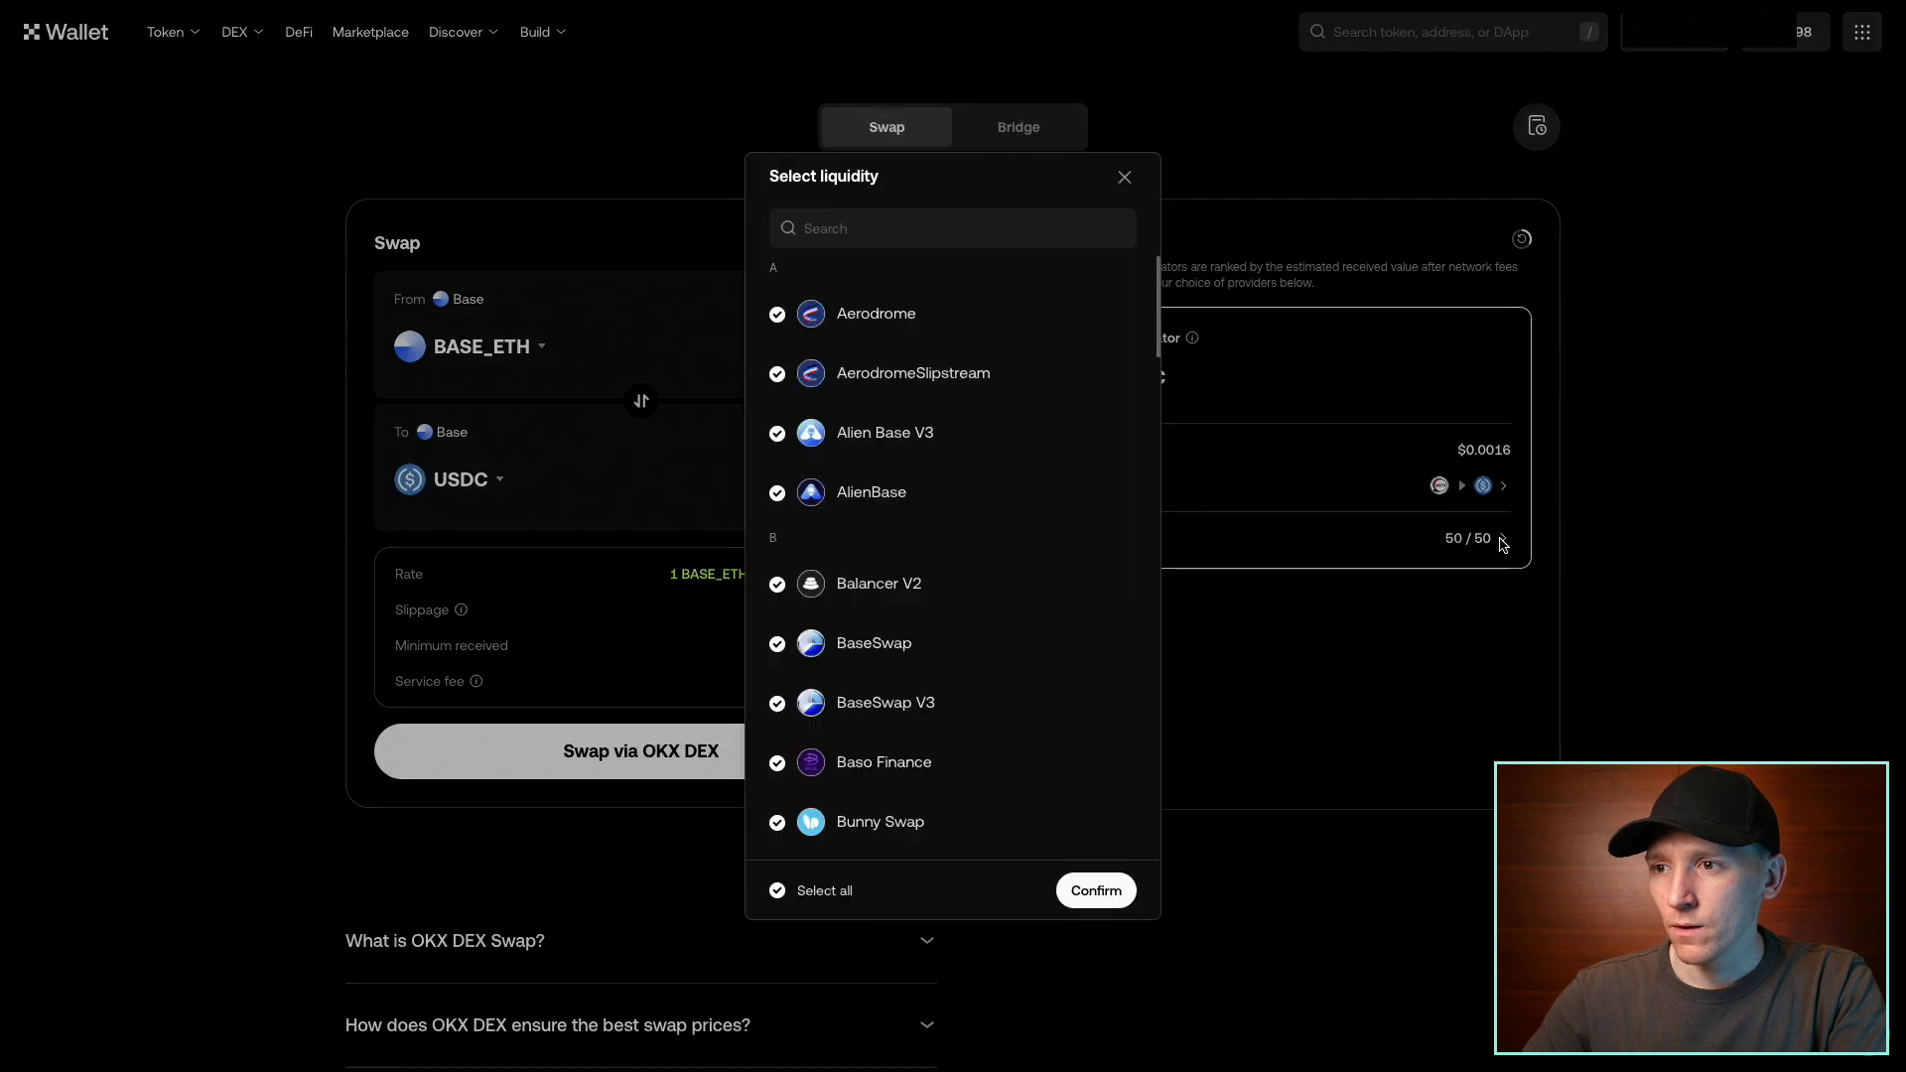
pyautogui.scroll(-15, 937, 684)
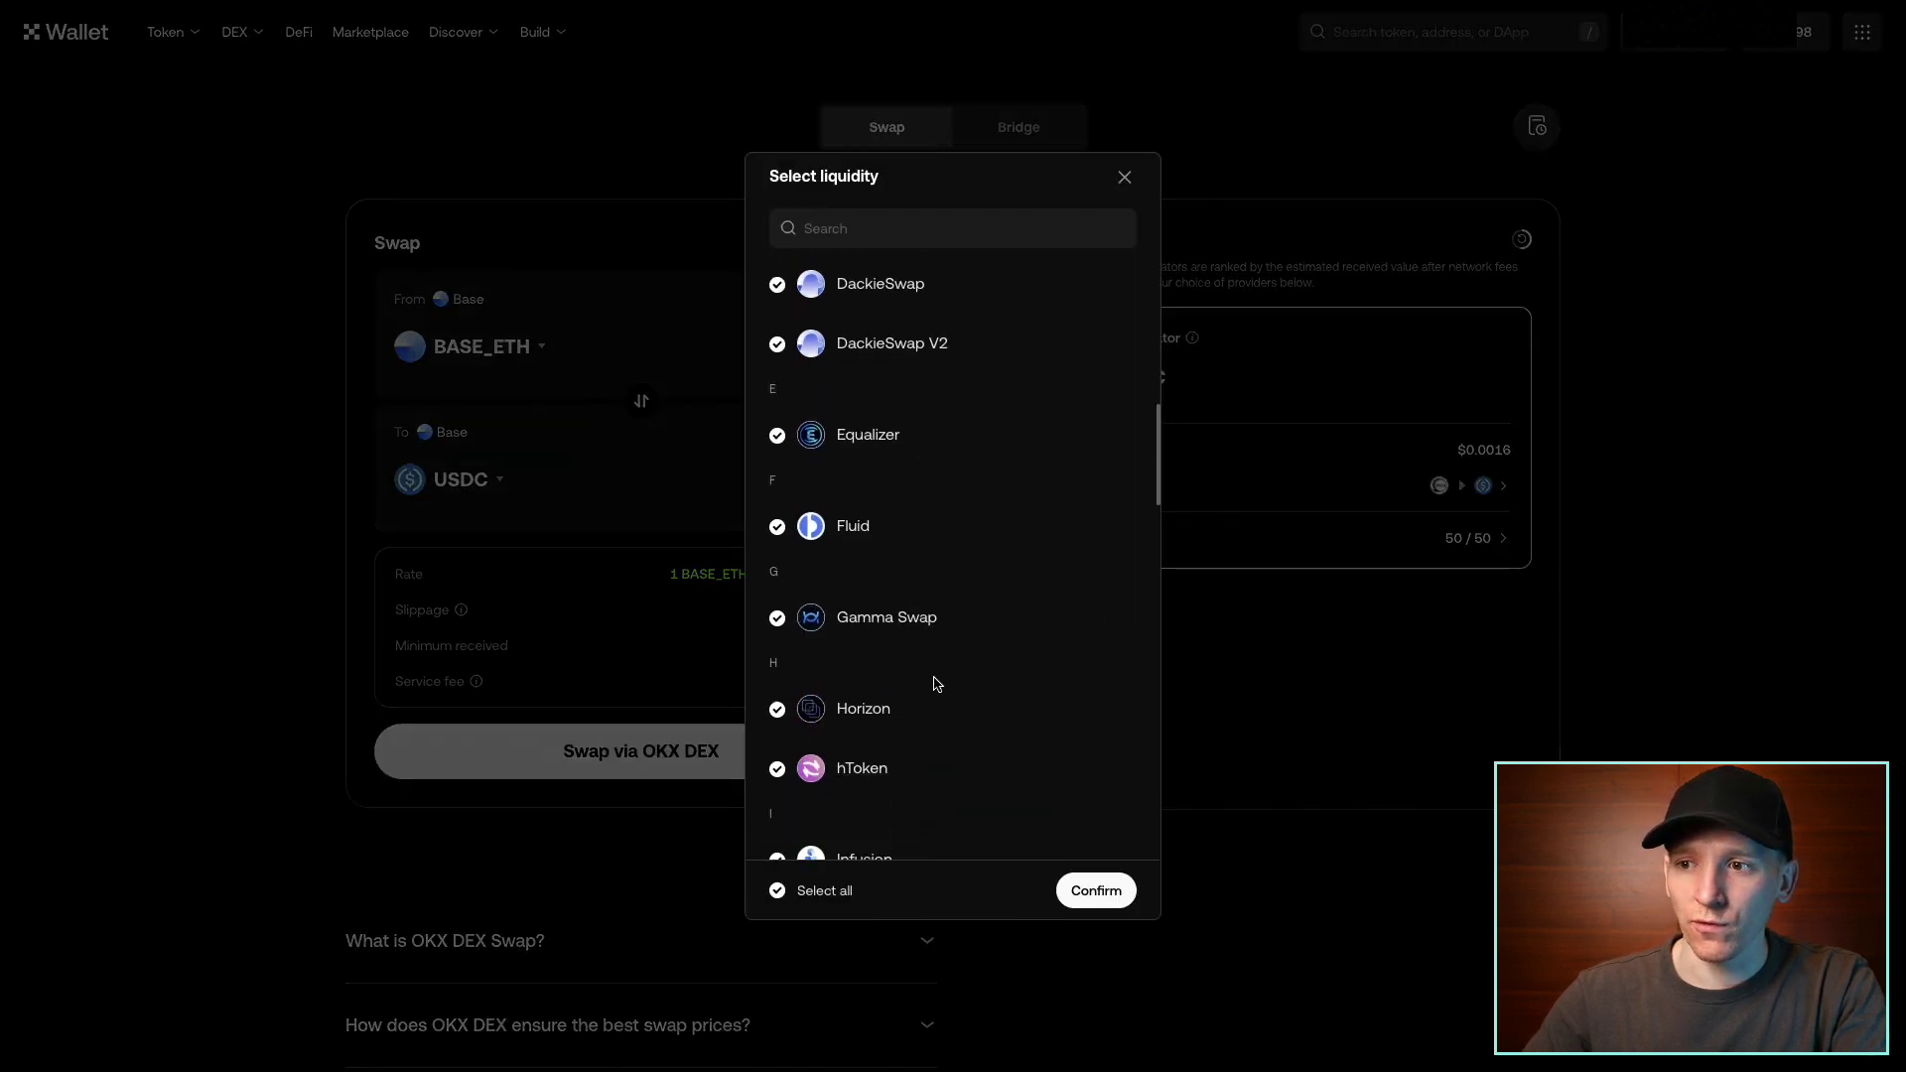
pyautogui.scroll(-6, 937, 684)
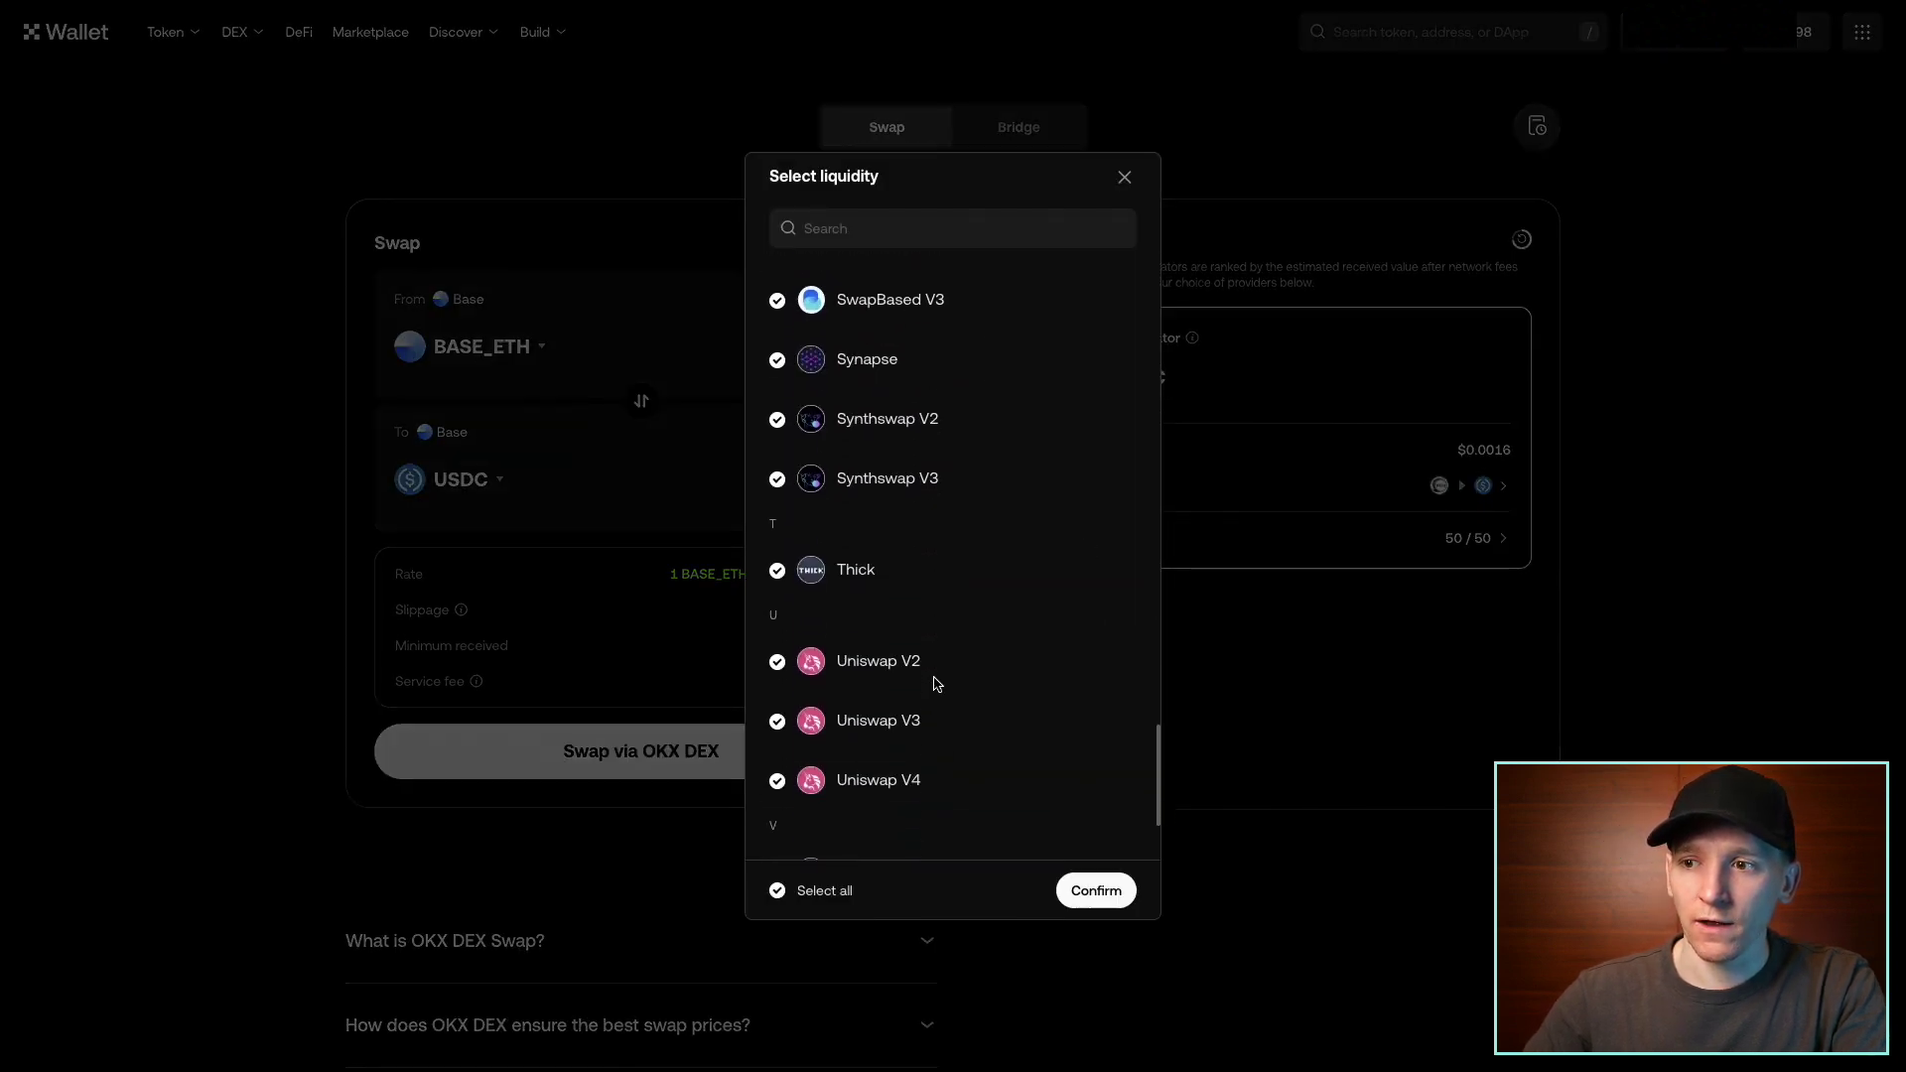
pyautogui.scroll(20, 936, 685)
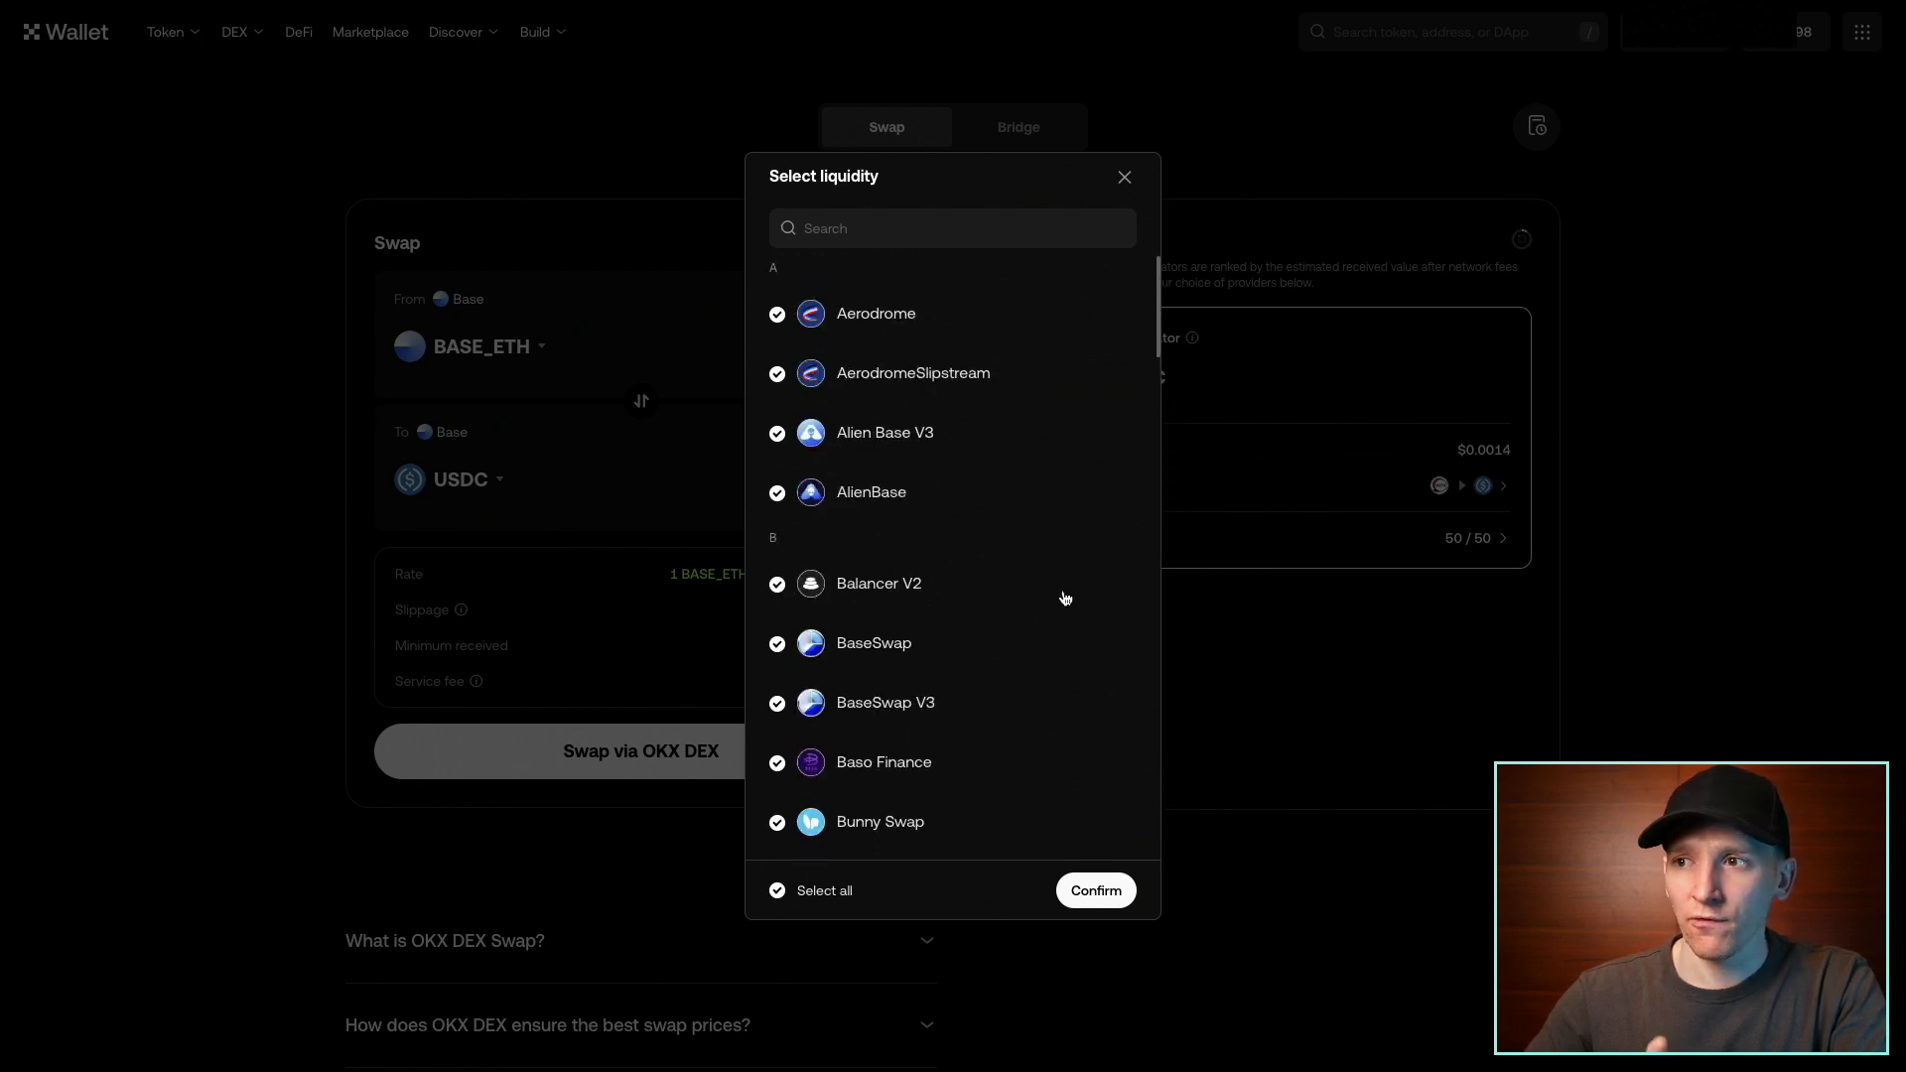
pyautogui.click(1124, 178)
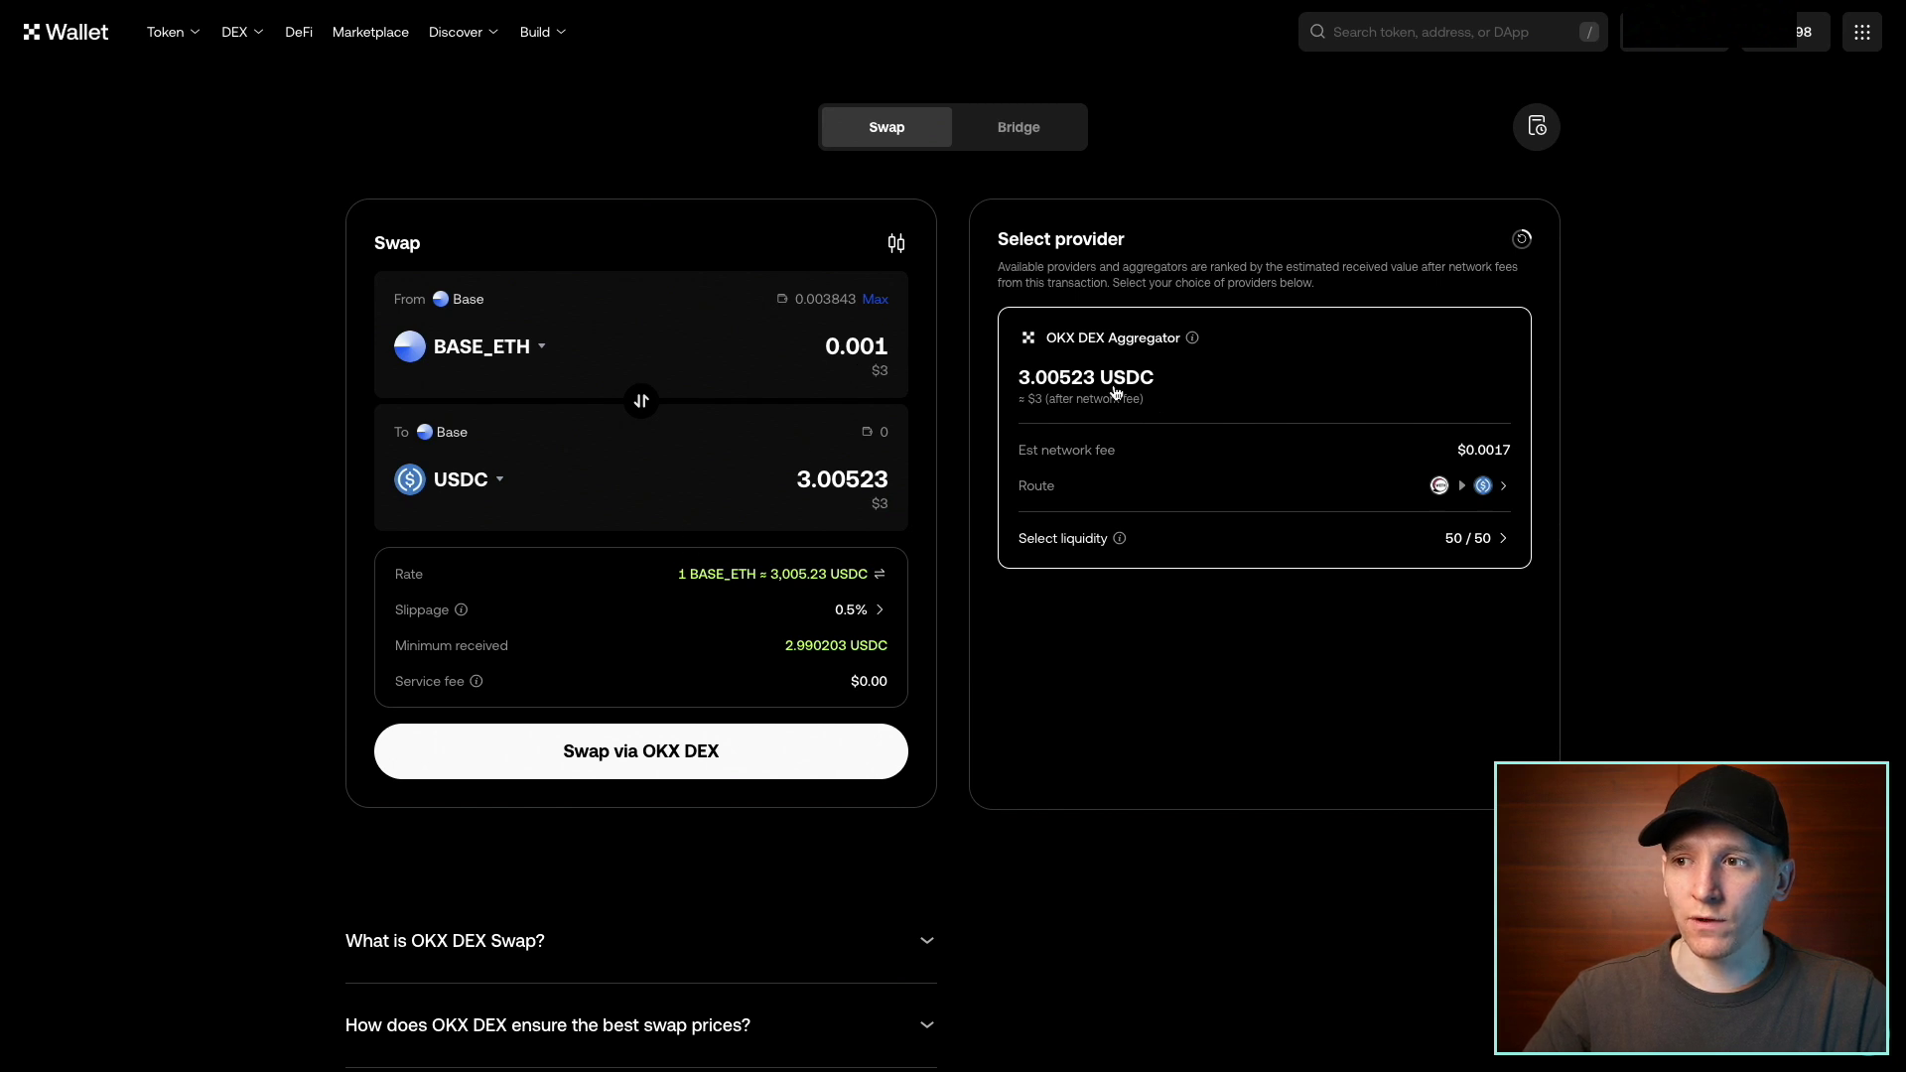
# Step: Submit the swap of 0.001 BASE_ETH to USDC via OKX DEX, confirm it, and sign the transaction in the wallet
pyautogui.click(660, 763)
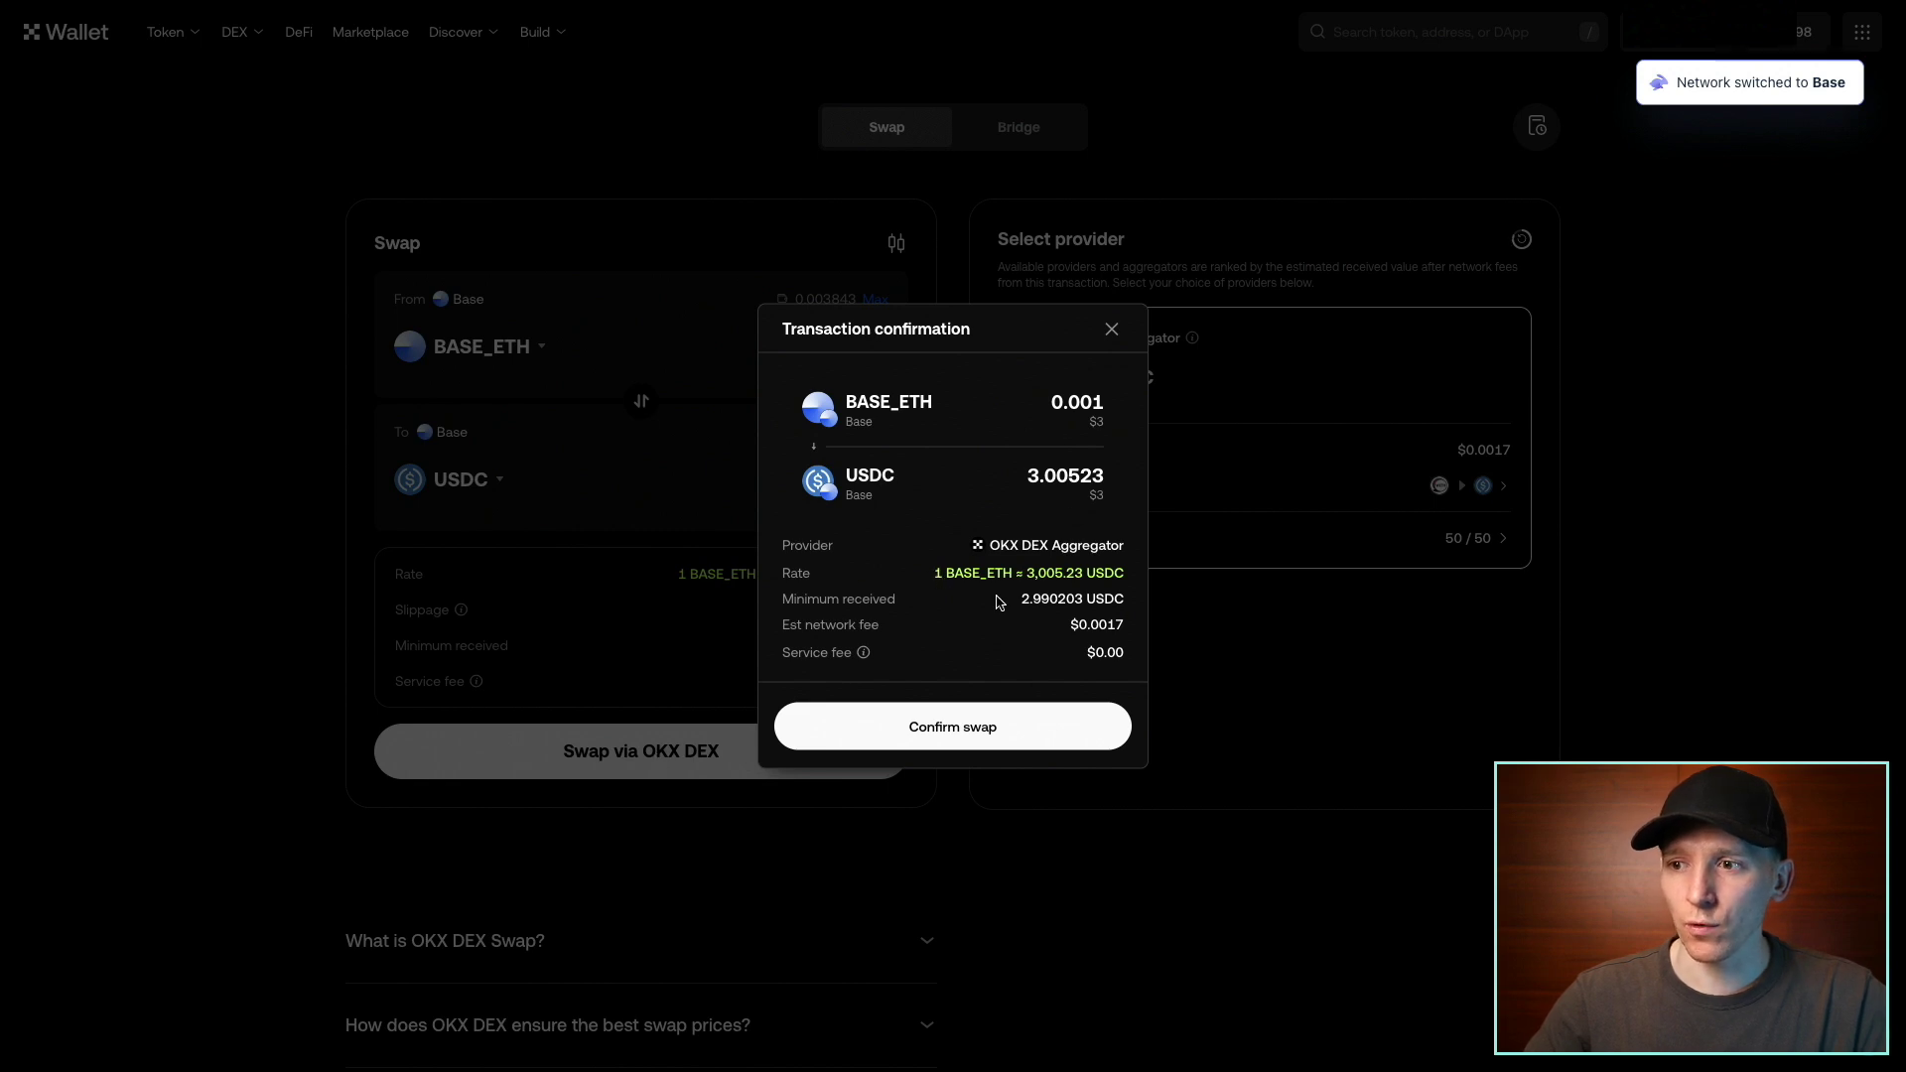
pyautogui.click(953, 730)
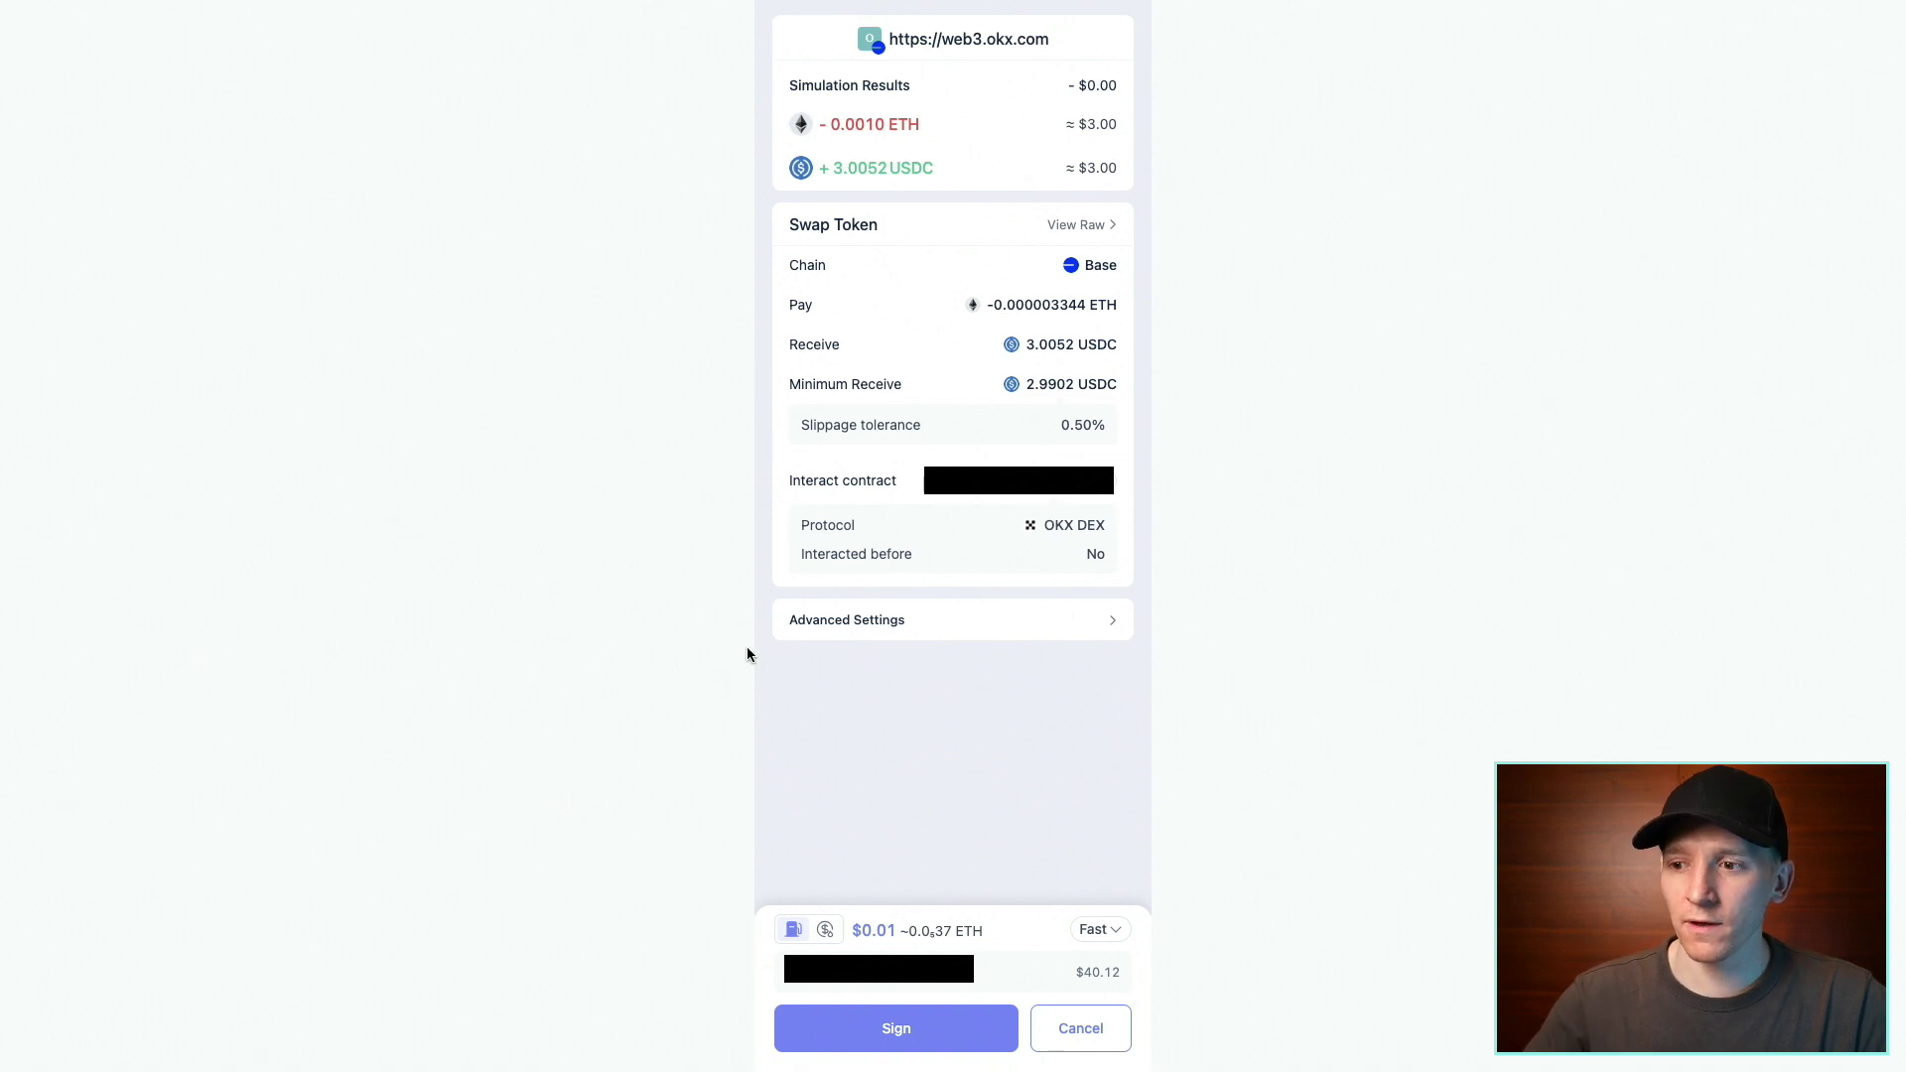
pyautogui.click(875, 1037)
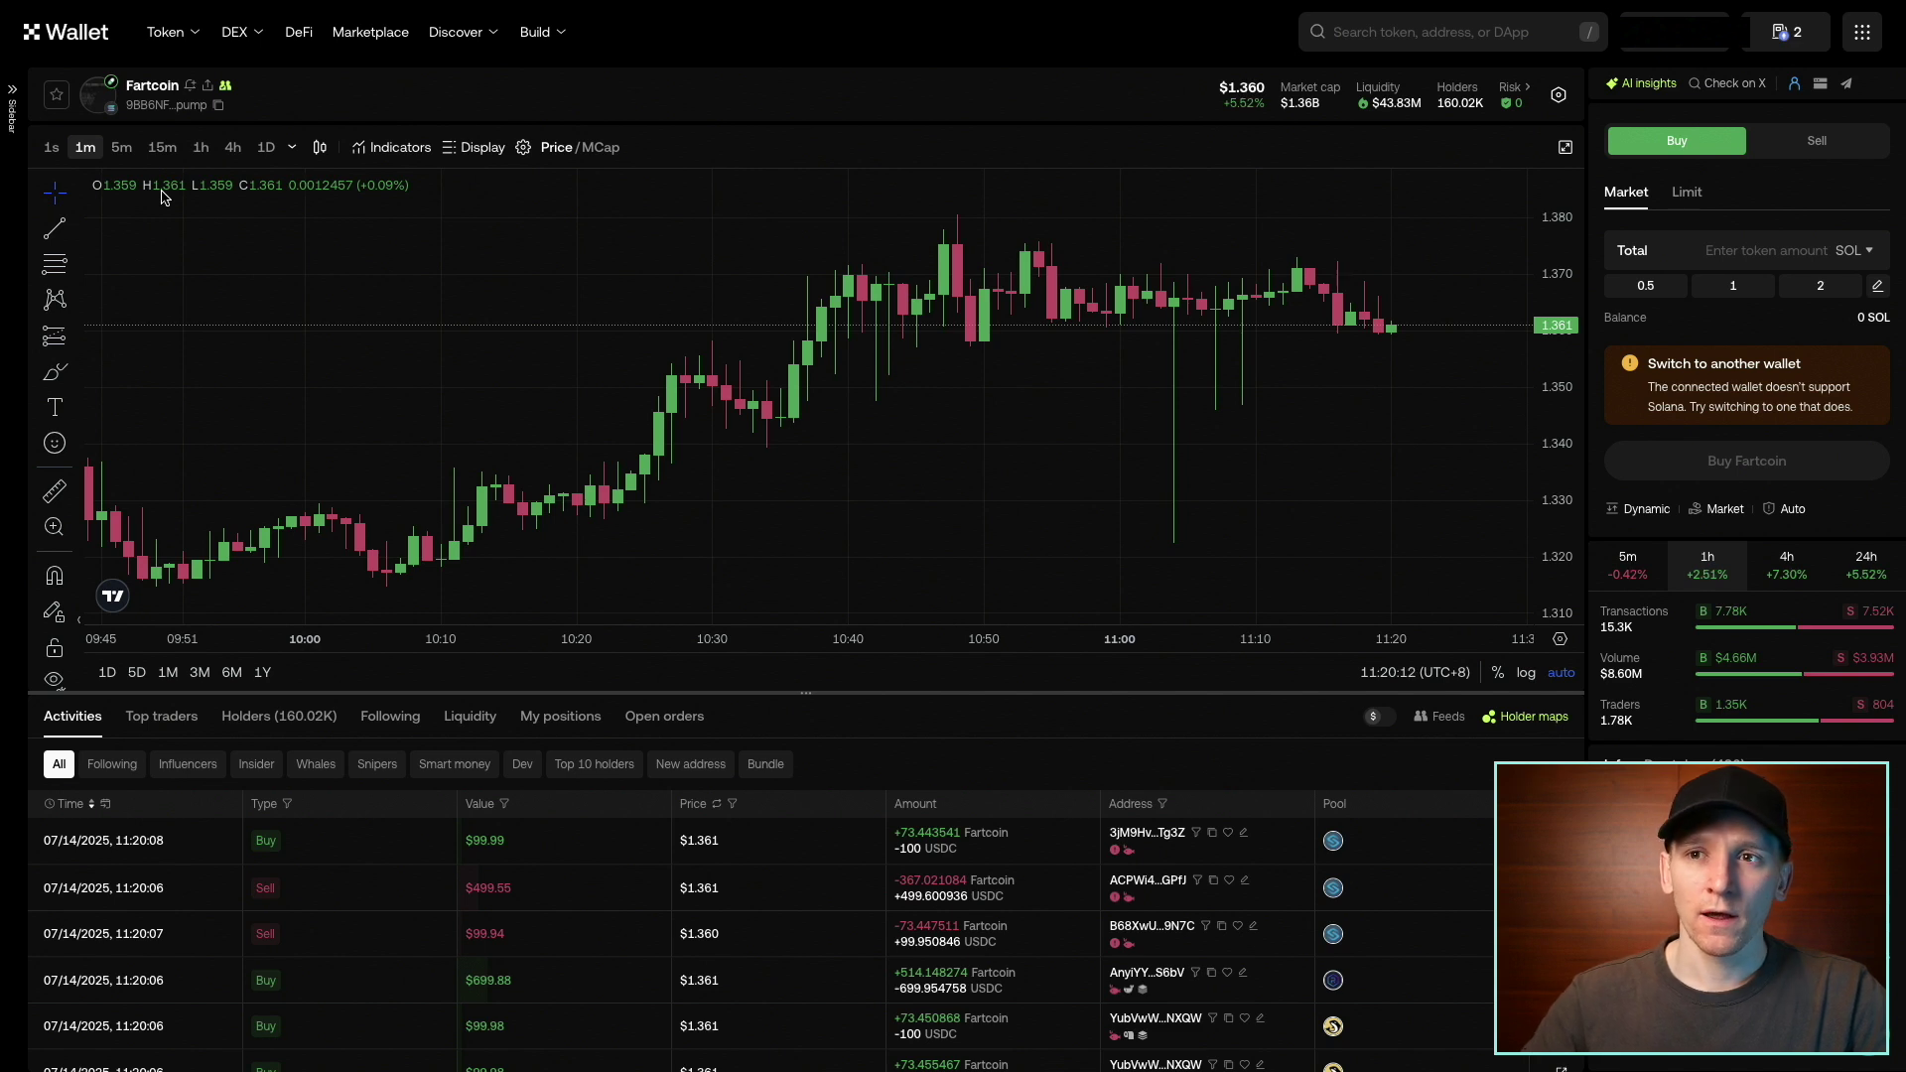
# Step: Switch the Fartcoin price chart to the 1D interval
pyautogui.moveTo(264, 62)
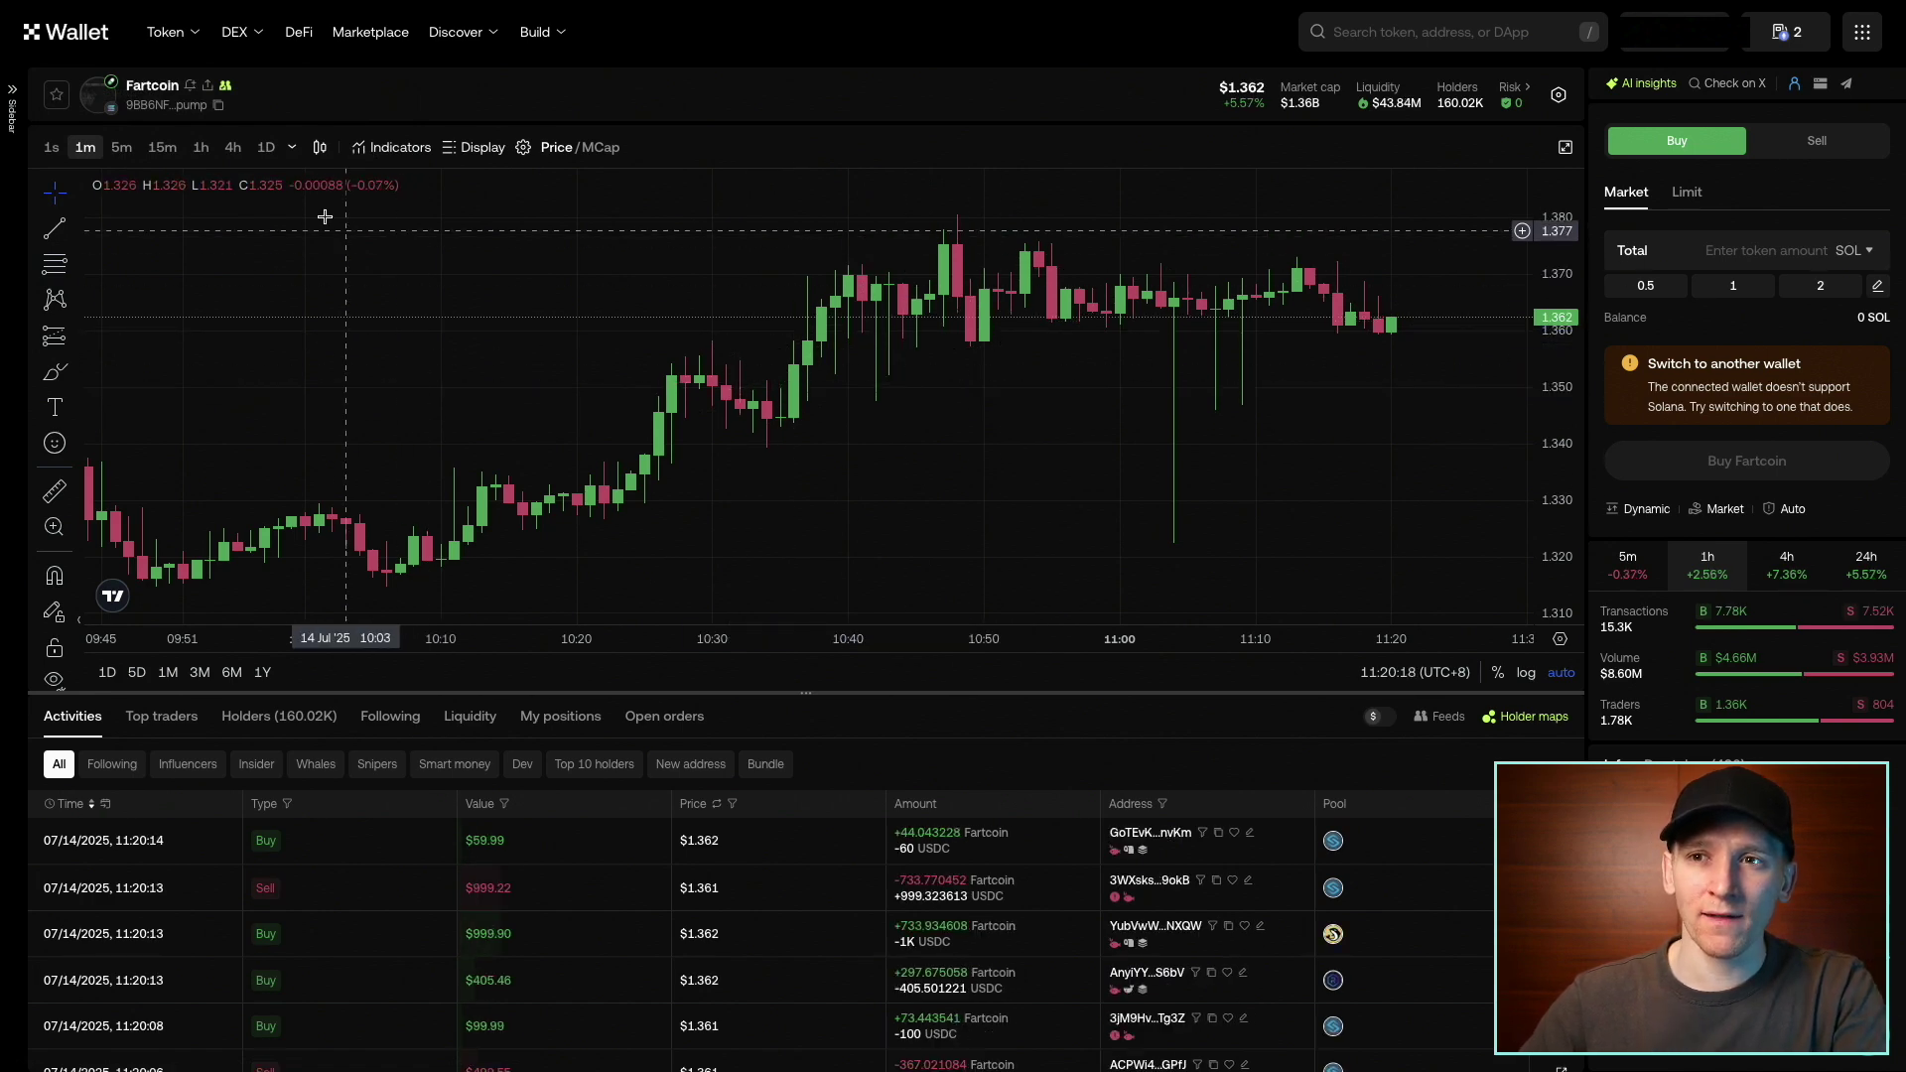
pyautogui.click(265, 149)
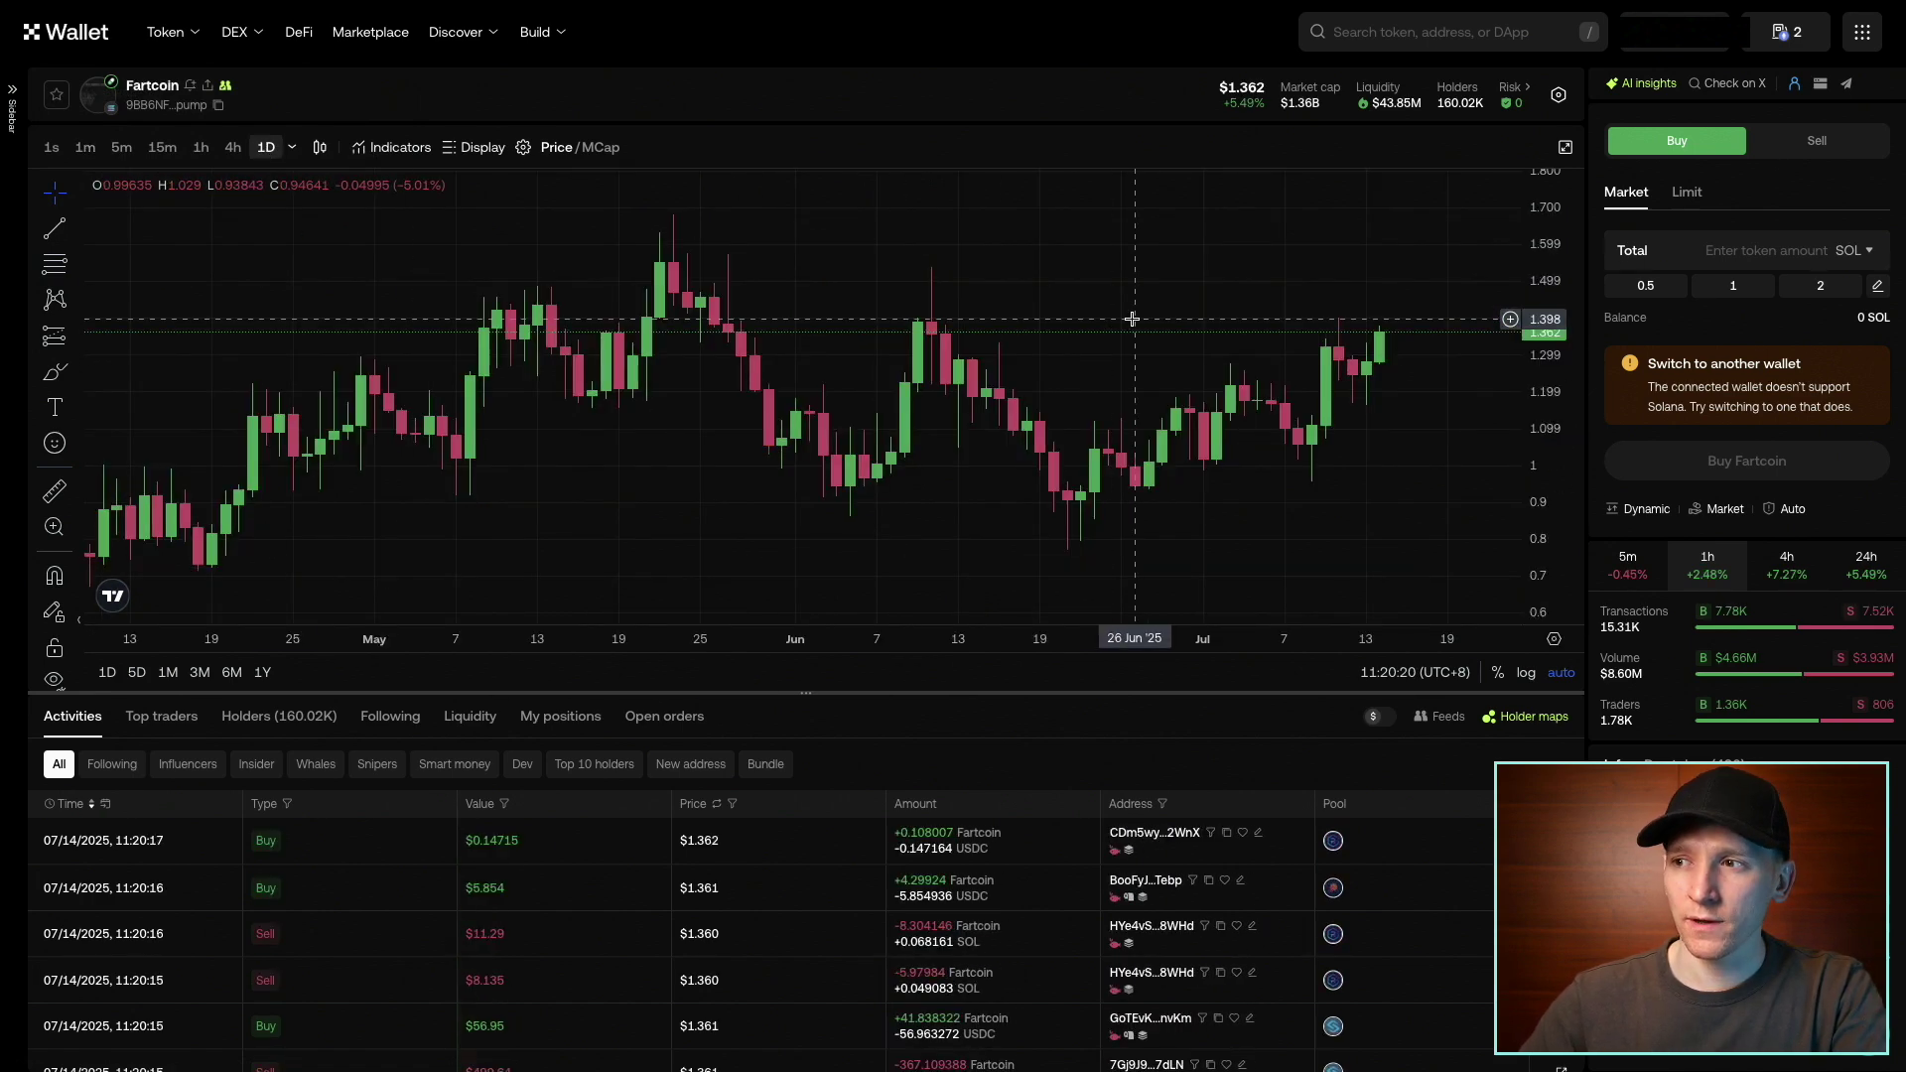
# Step: Examine Fartcoin's longer 1D price history and compare its buy and sell order forms, ending on the buy form
pyautogui.scroll(-5, 765, 576)
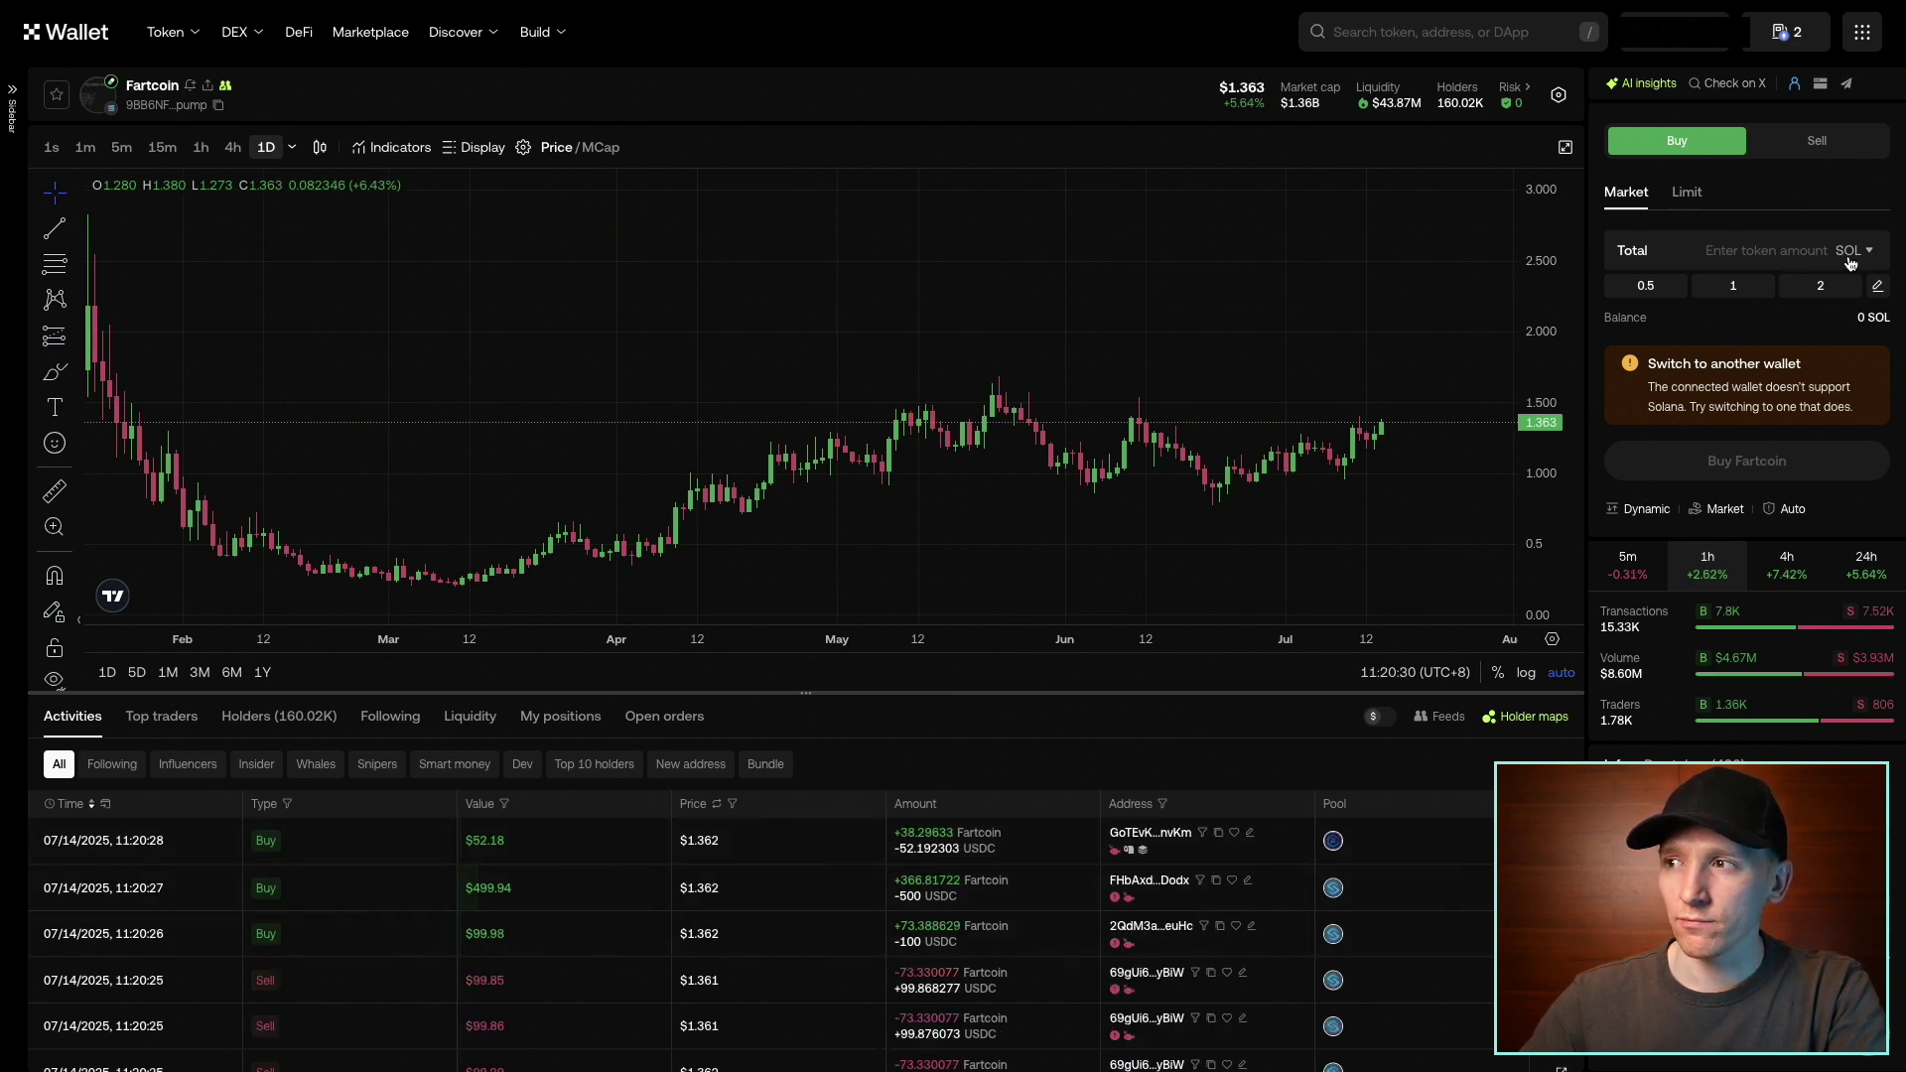
pyautogui.click(1823, 139)
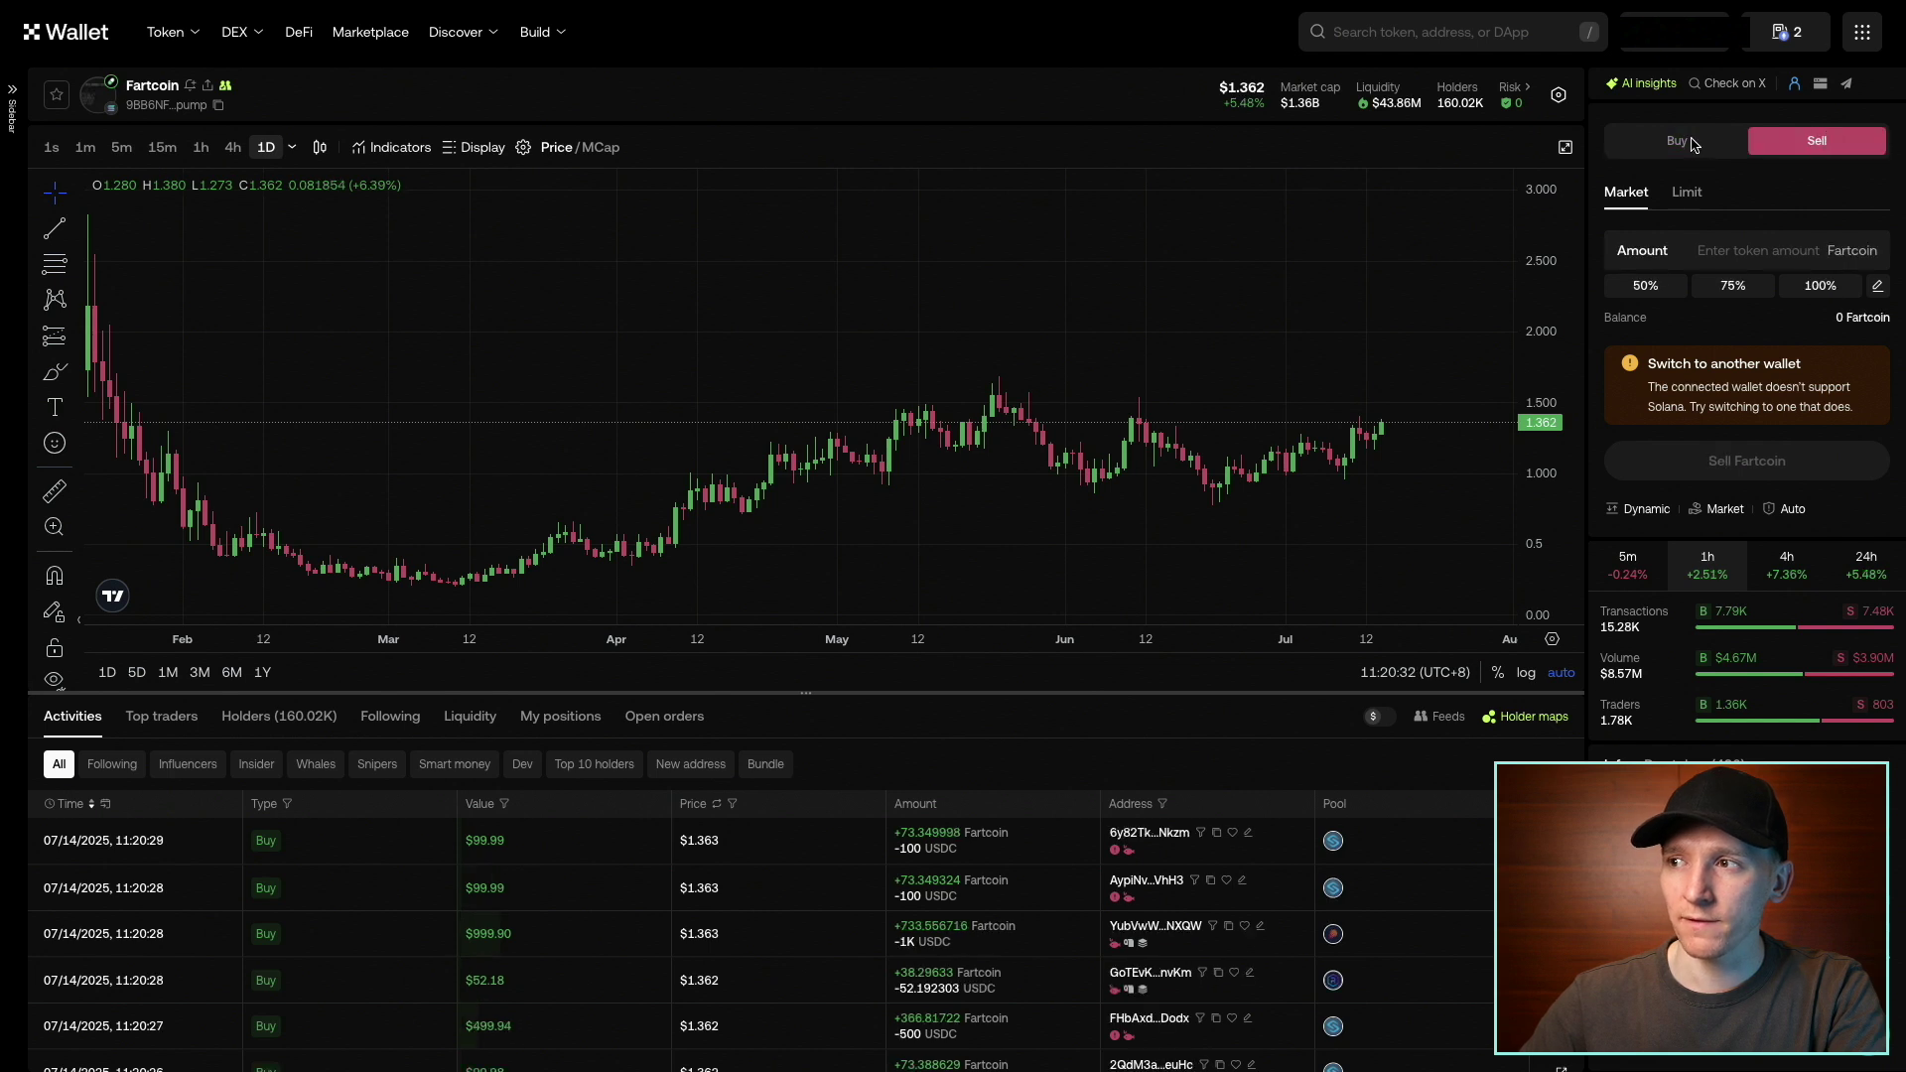
pyautogui.click(1819, 144)
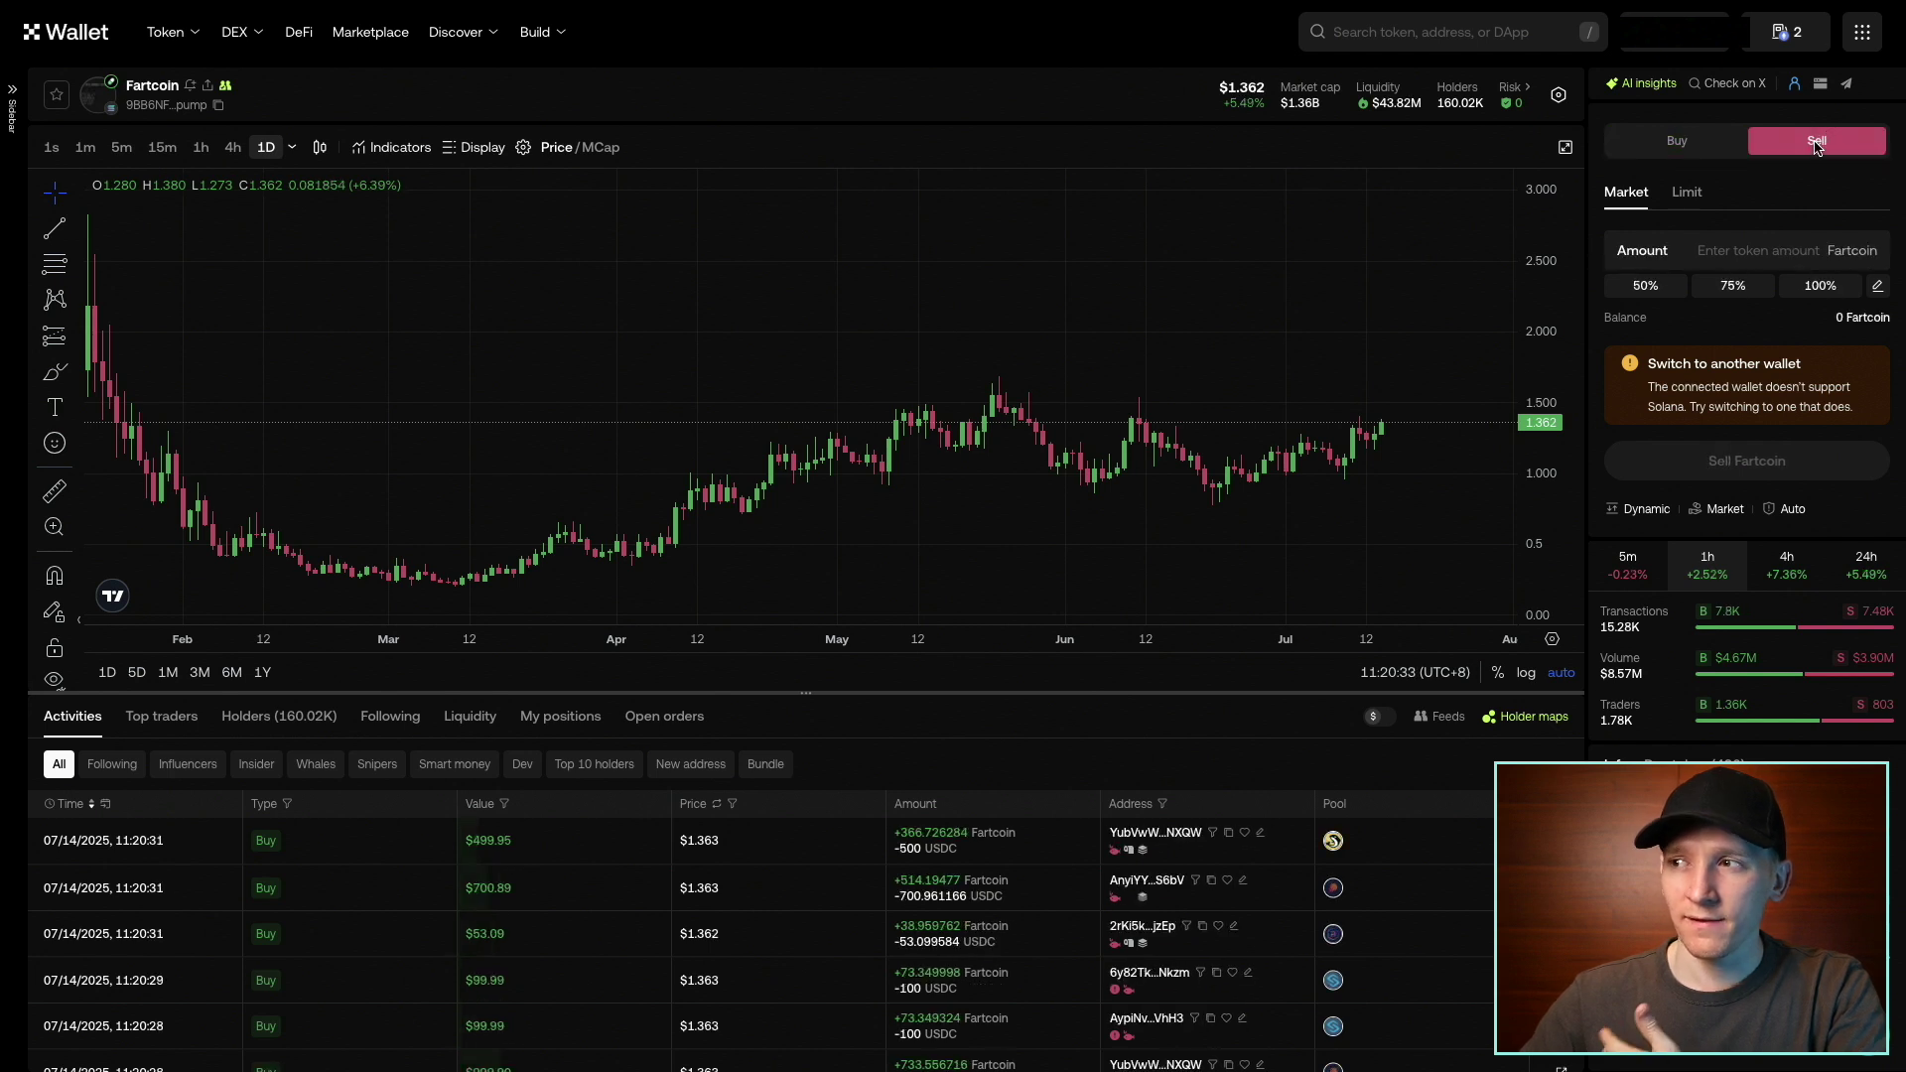
pyautogui.click(1701, 151)
pyautogui.click(1805, 147)
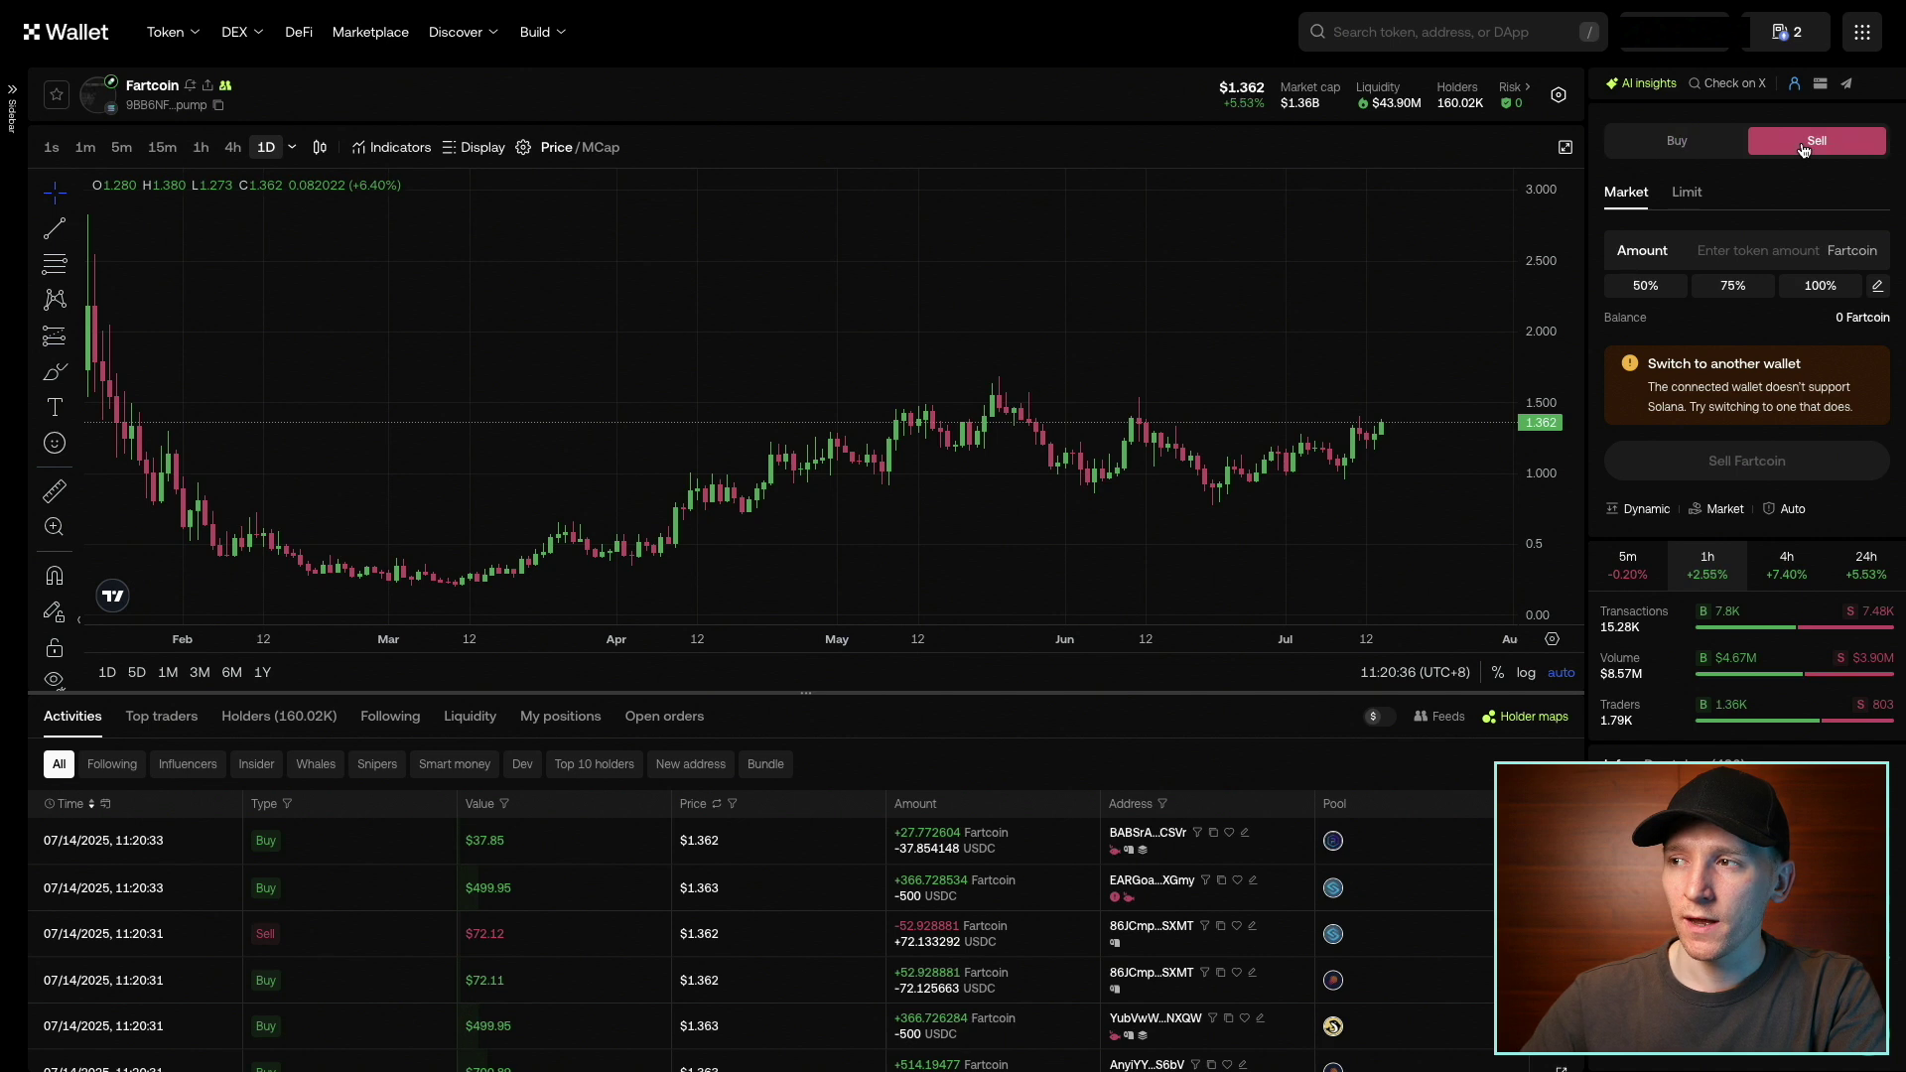
pyautogui.click(1725, 146)
pyautogui.click(1809, 146)
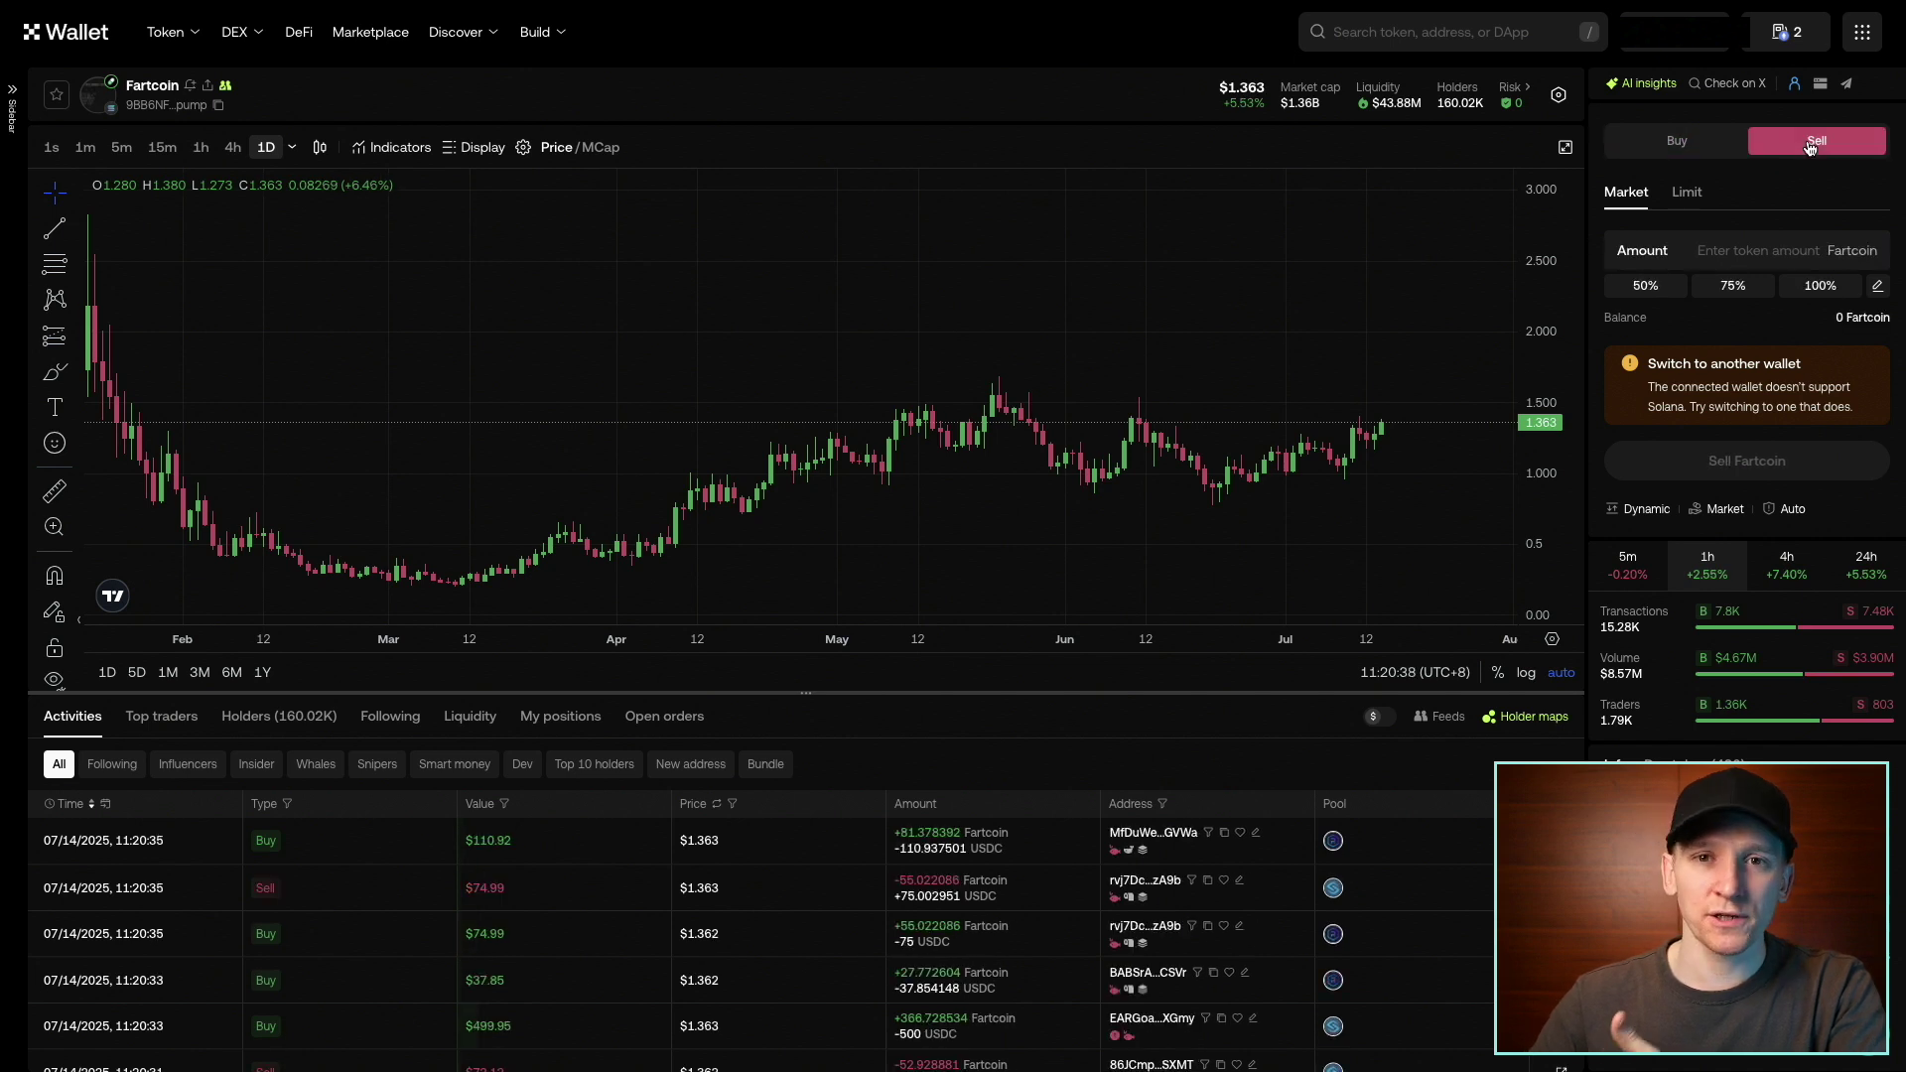
pyautogui.click(1692, 154)
pyautogui.click(1807, 149)
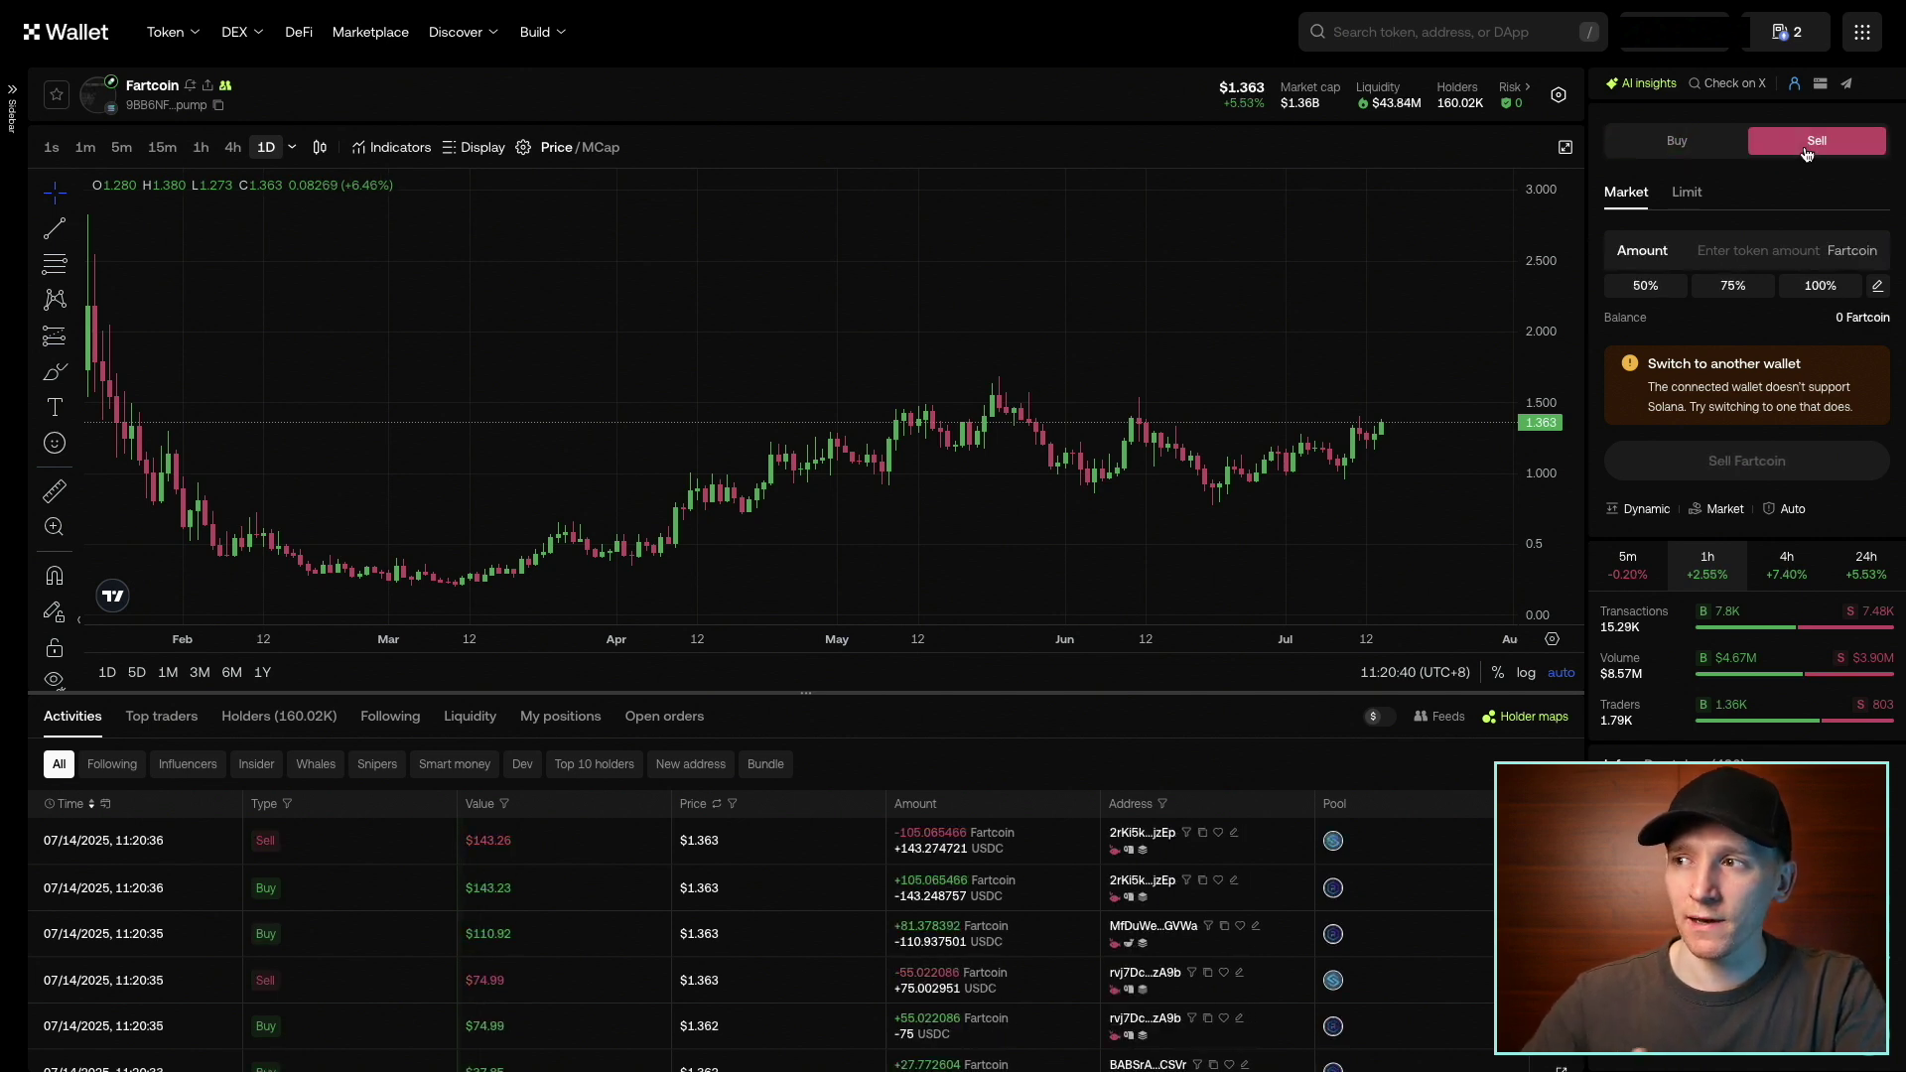
pyautogui.click(1705, 147)
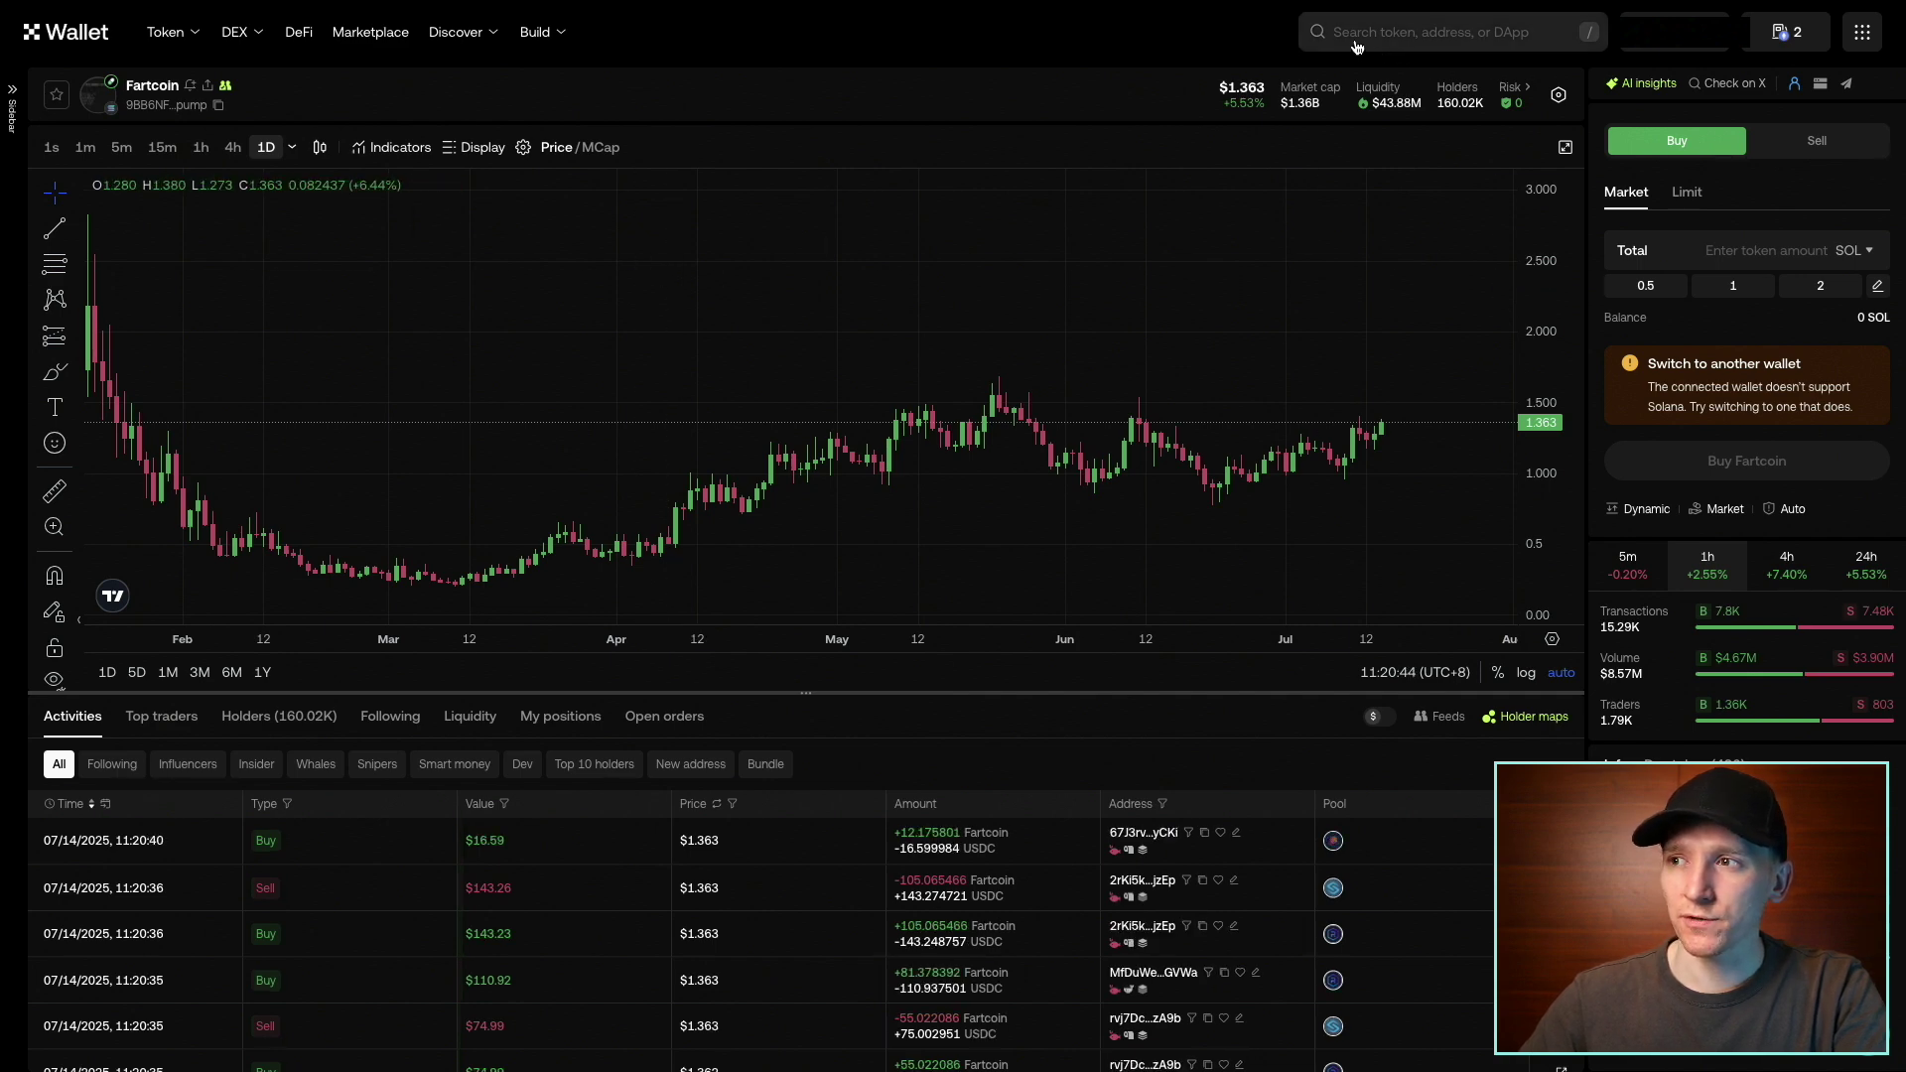
# Step: Search for cbBTC, open the Base network version of the token, and set its price chart to the 1D interval
pyautogui.click(1393, 39)
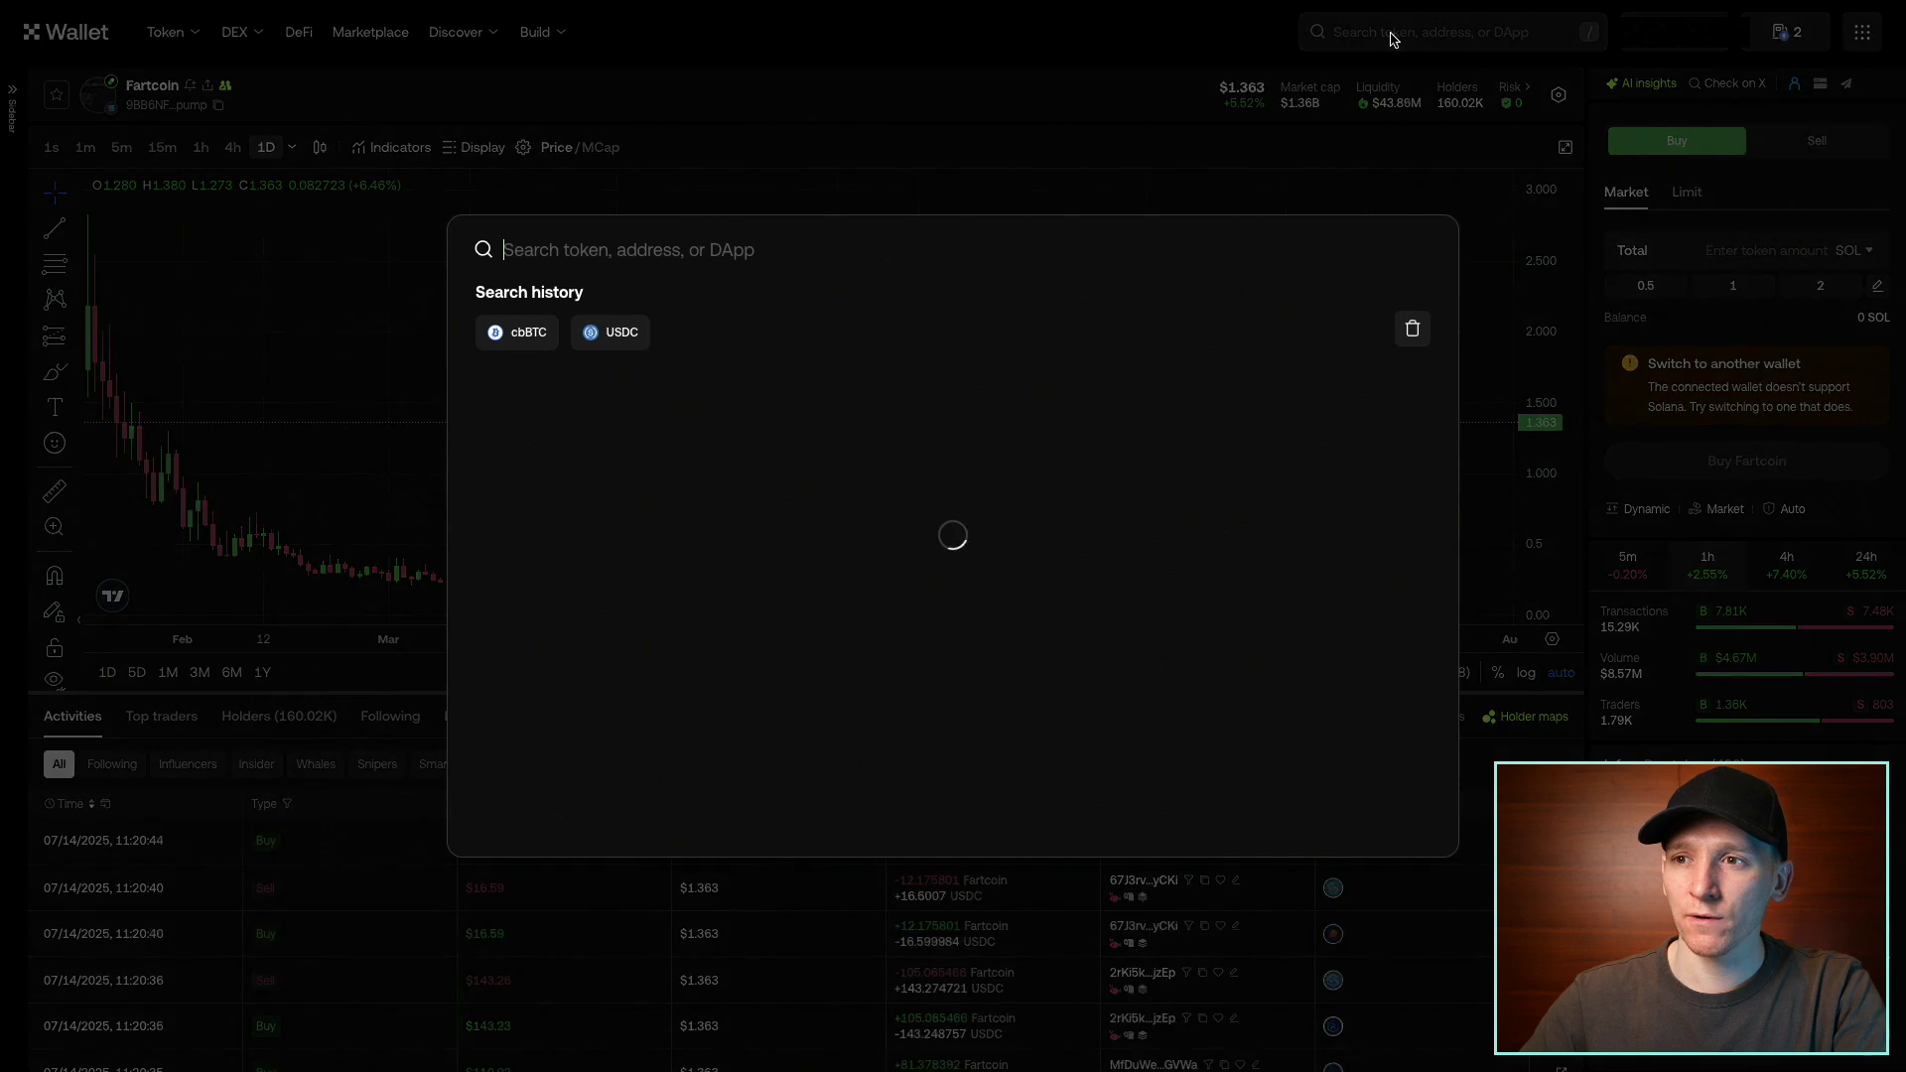
pyautogui.click(534, 335)
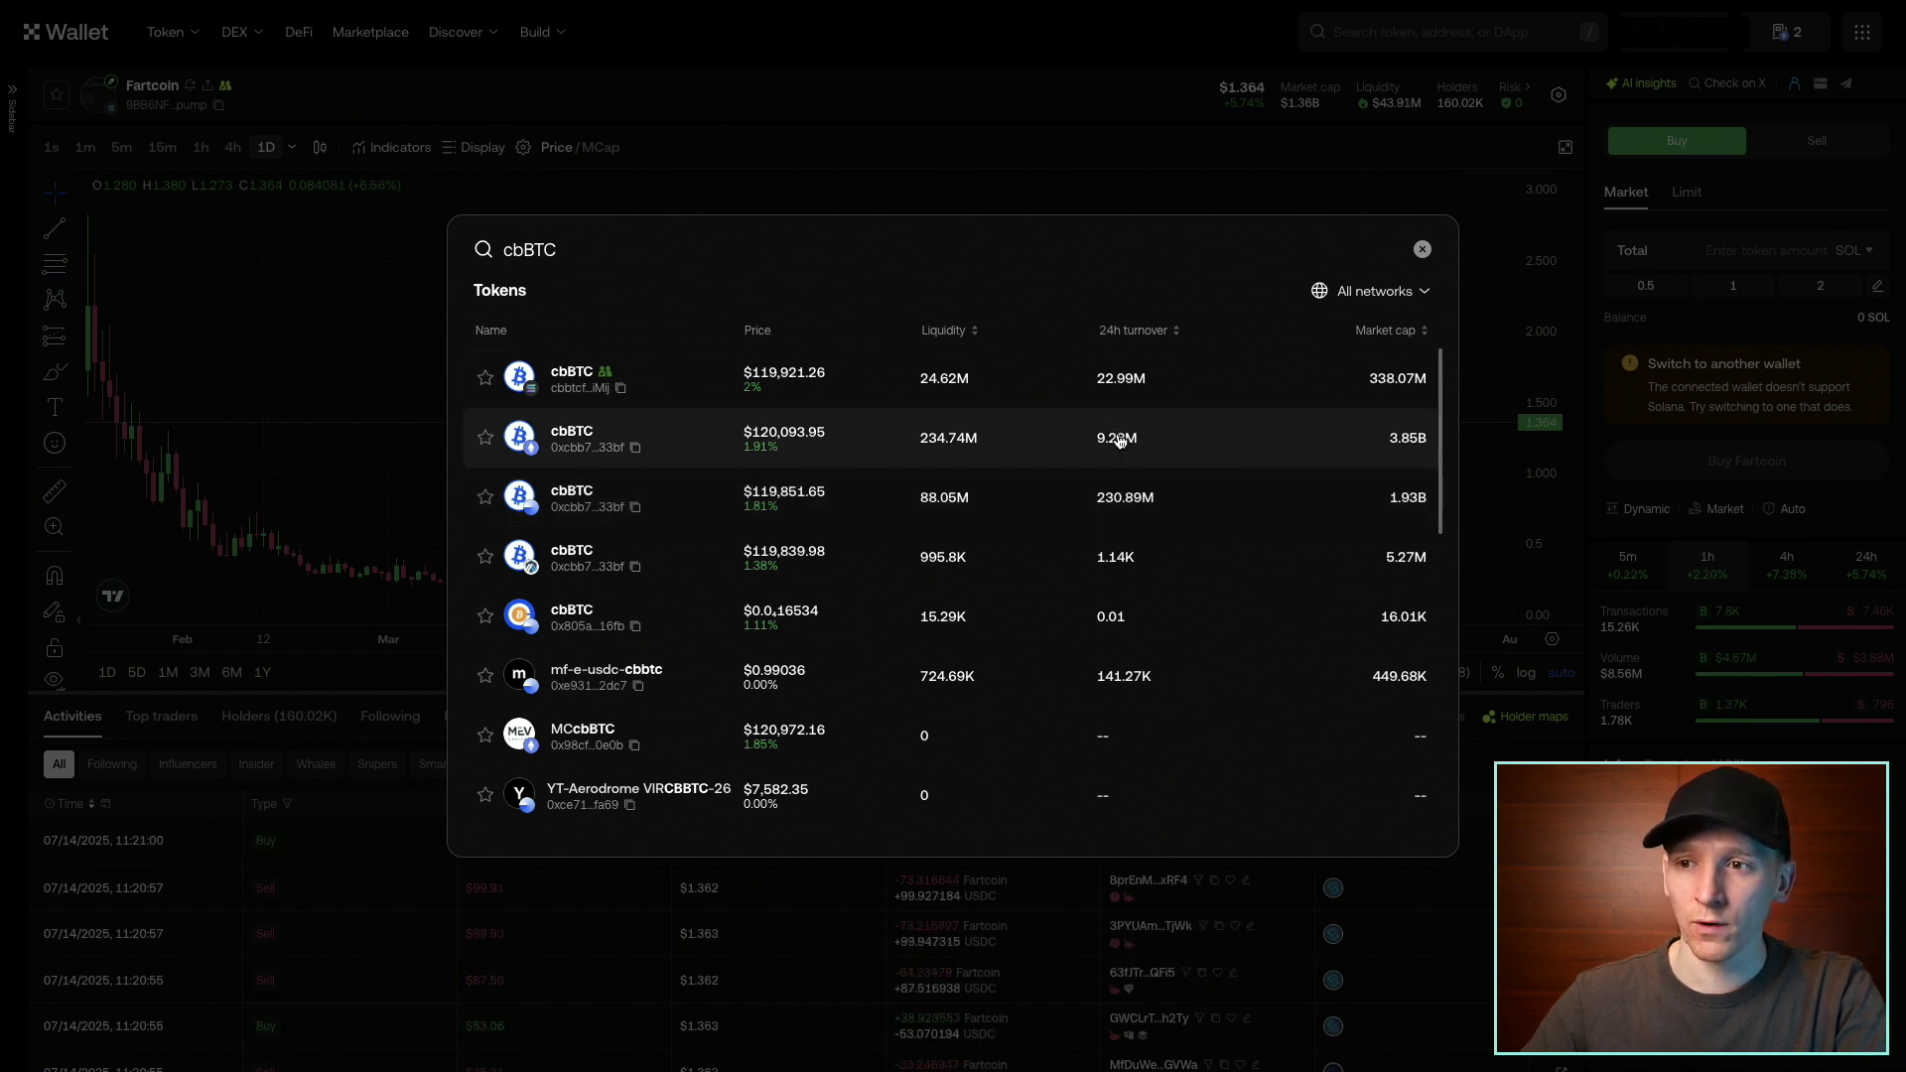
pyautogui.click(581, 497)
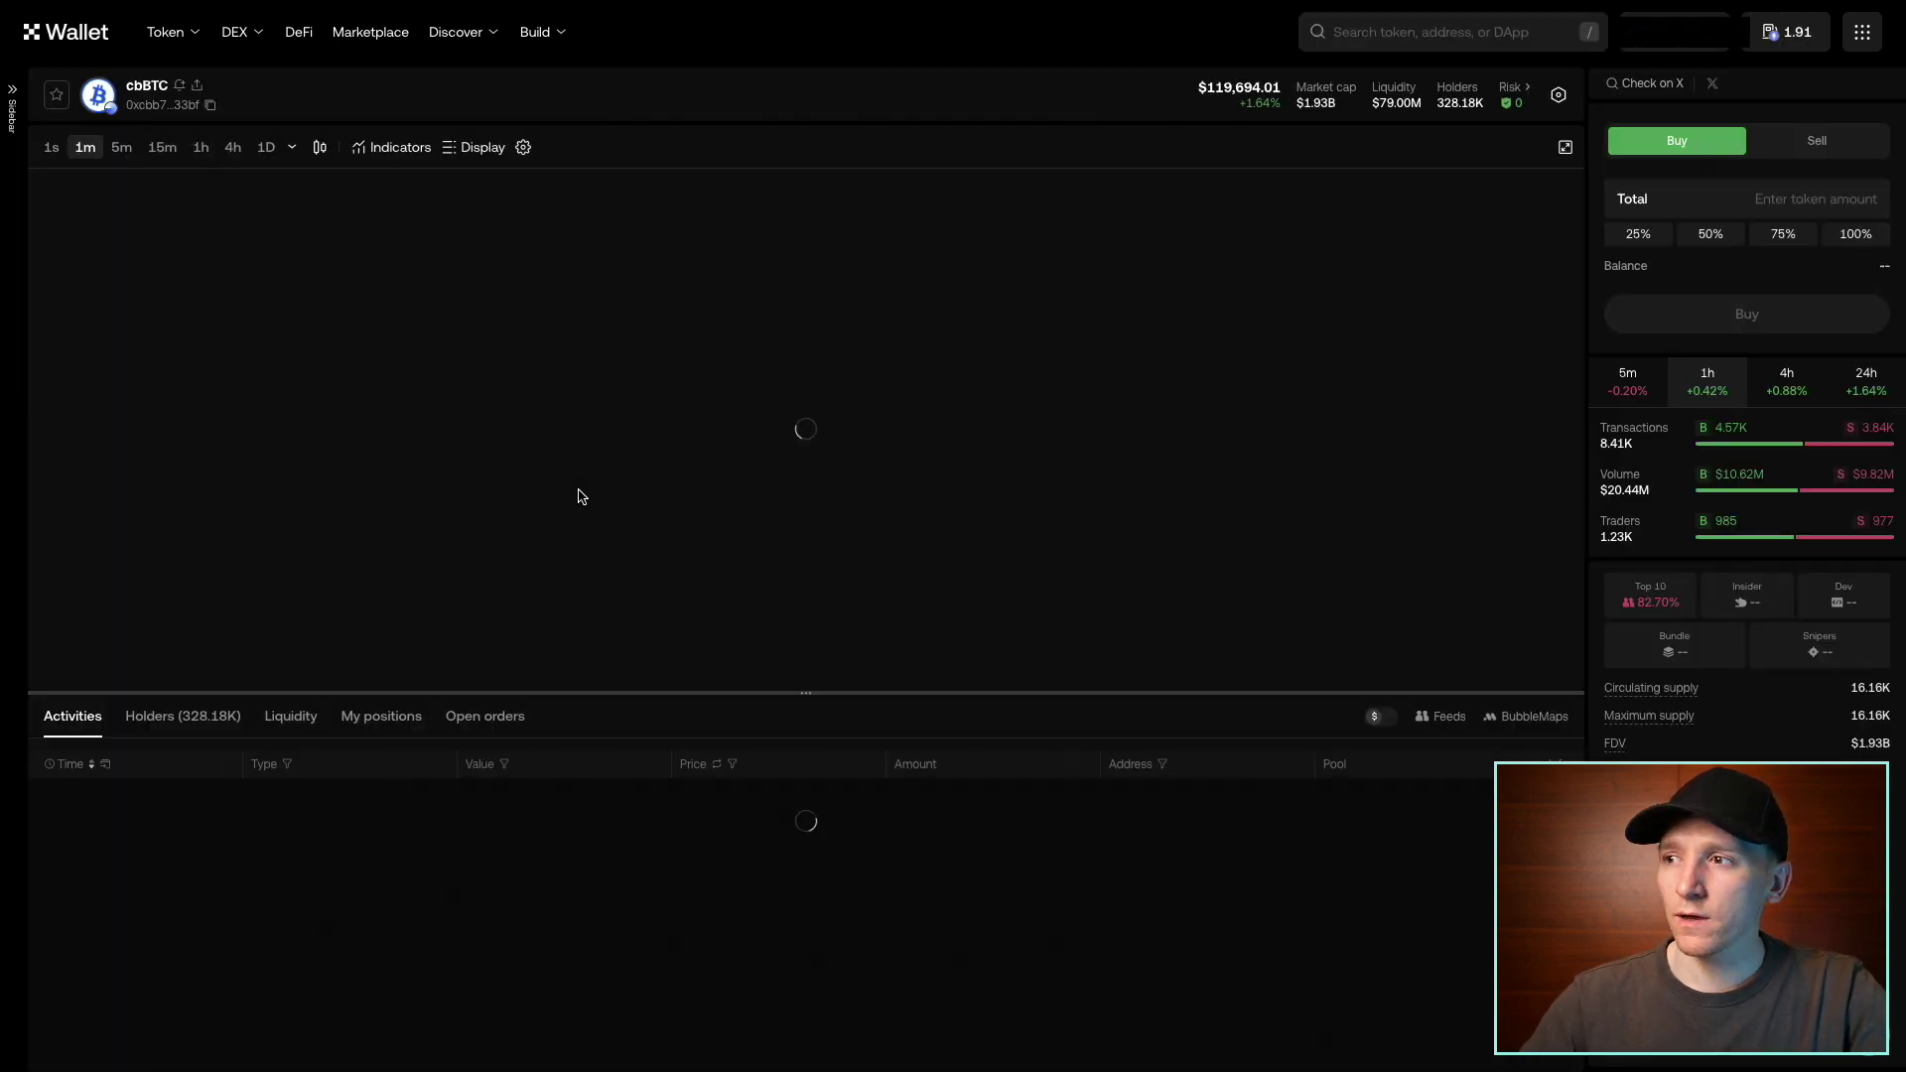
pyautogui.click(267, 151)
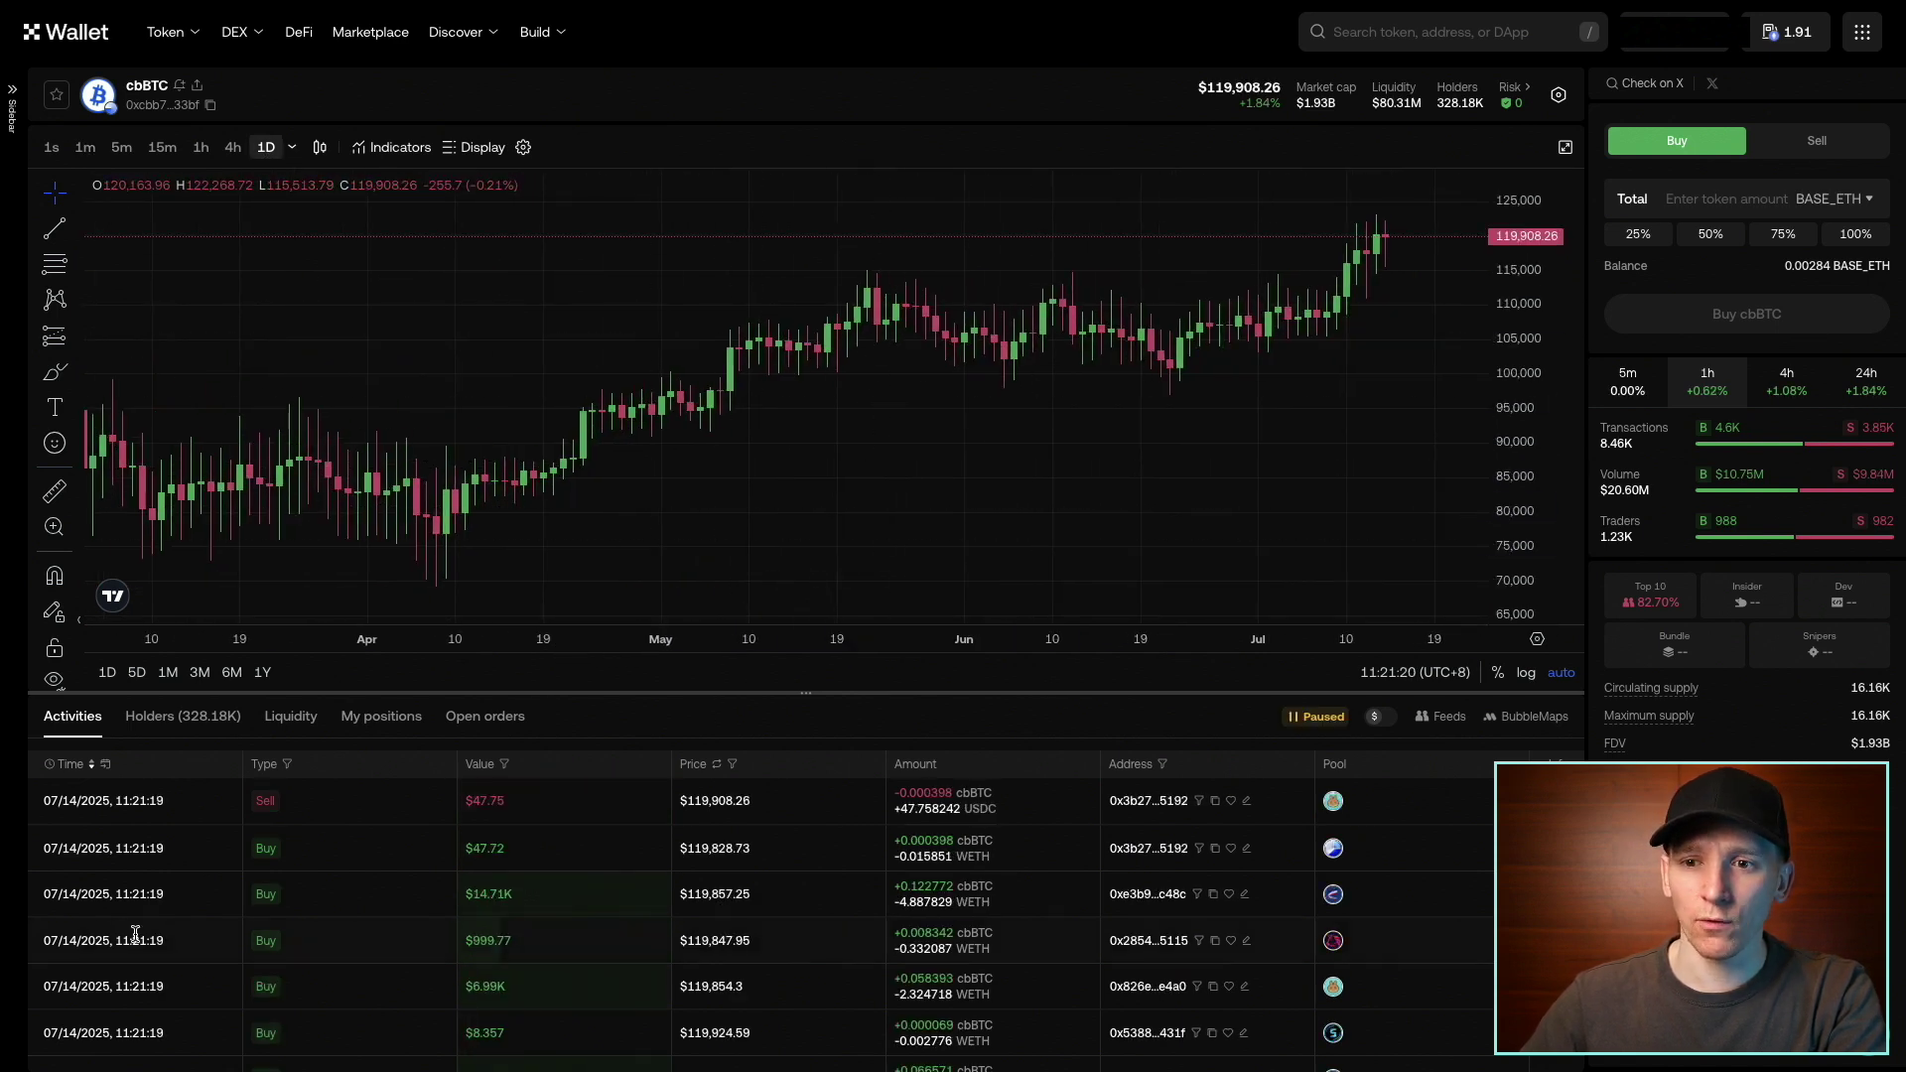
# Step: Try 50% of the BASE_ETH balance for the cbBTC purchase, switch payment to USDC, and set the total to 100% of the balance
pyautogui.click(1698, 235)
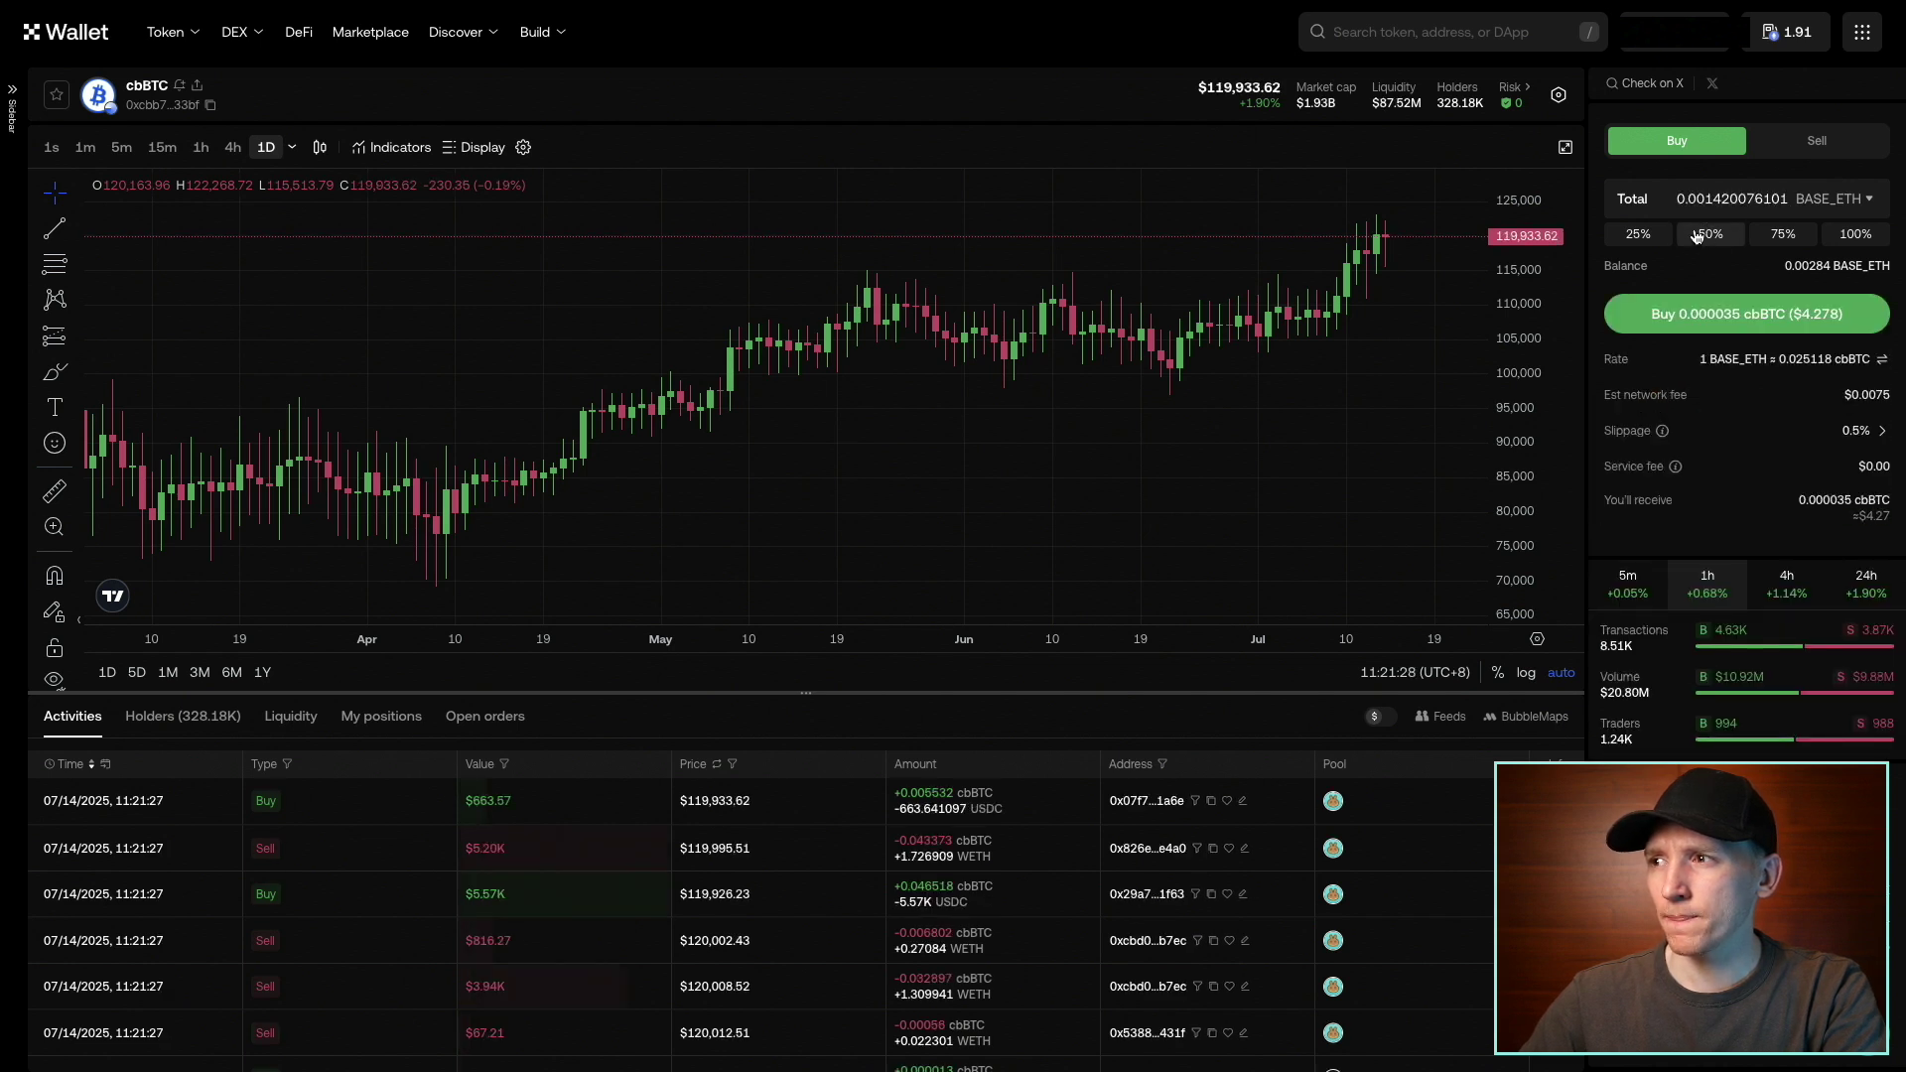
pyautogui.click(1825, 197)
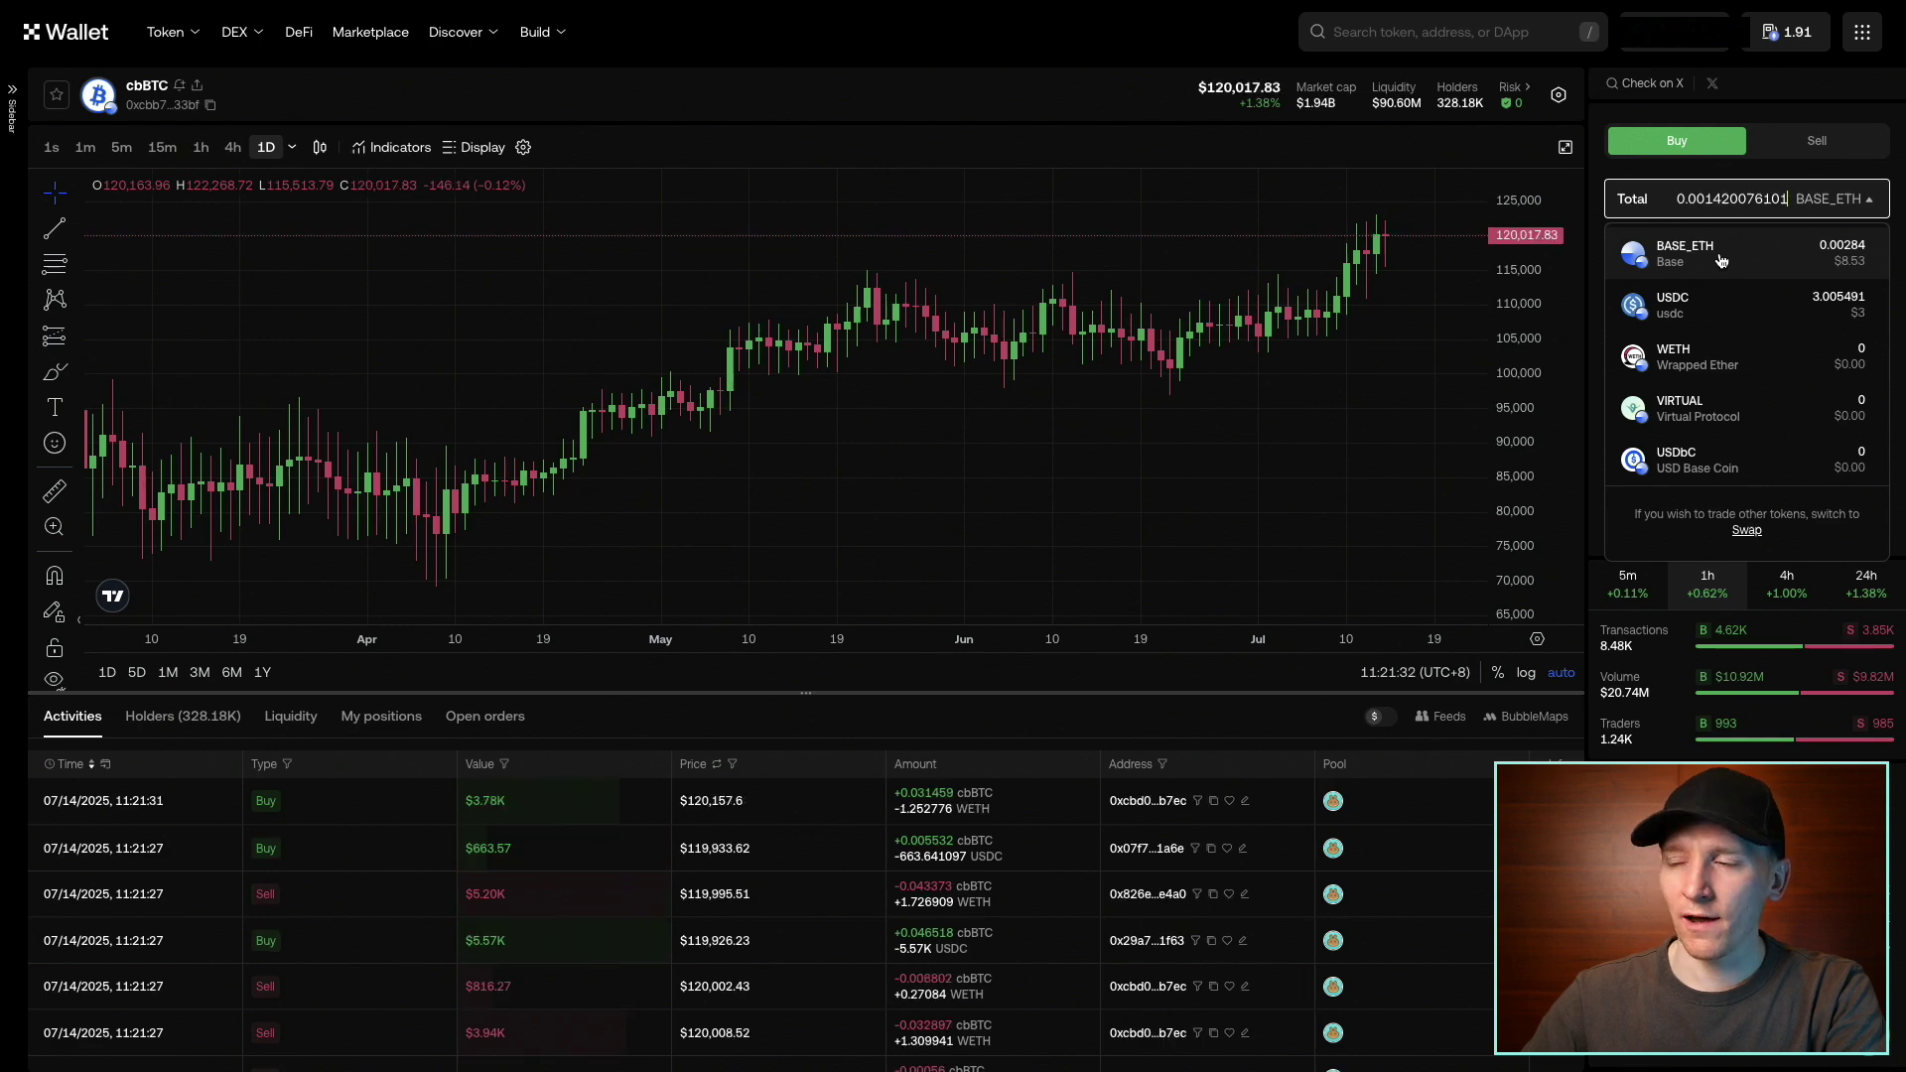
pyautogui.click(1687, 309)
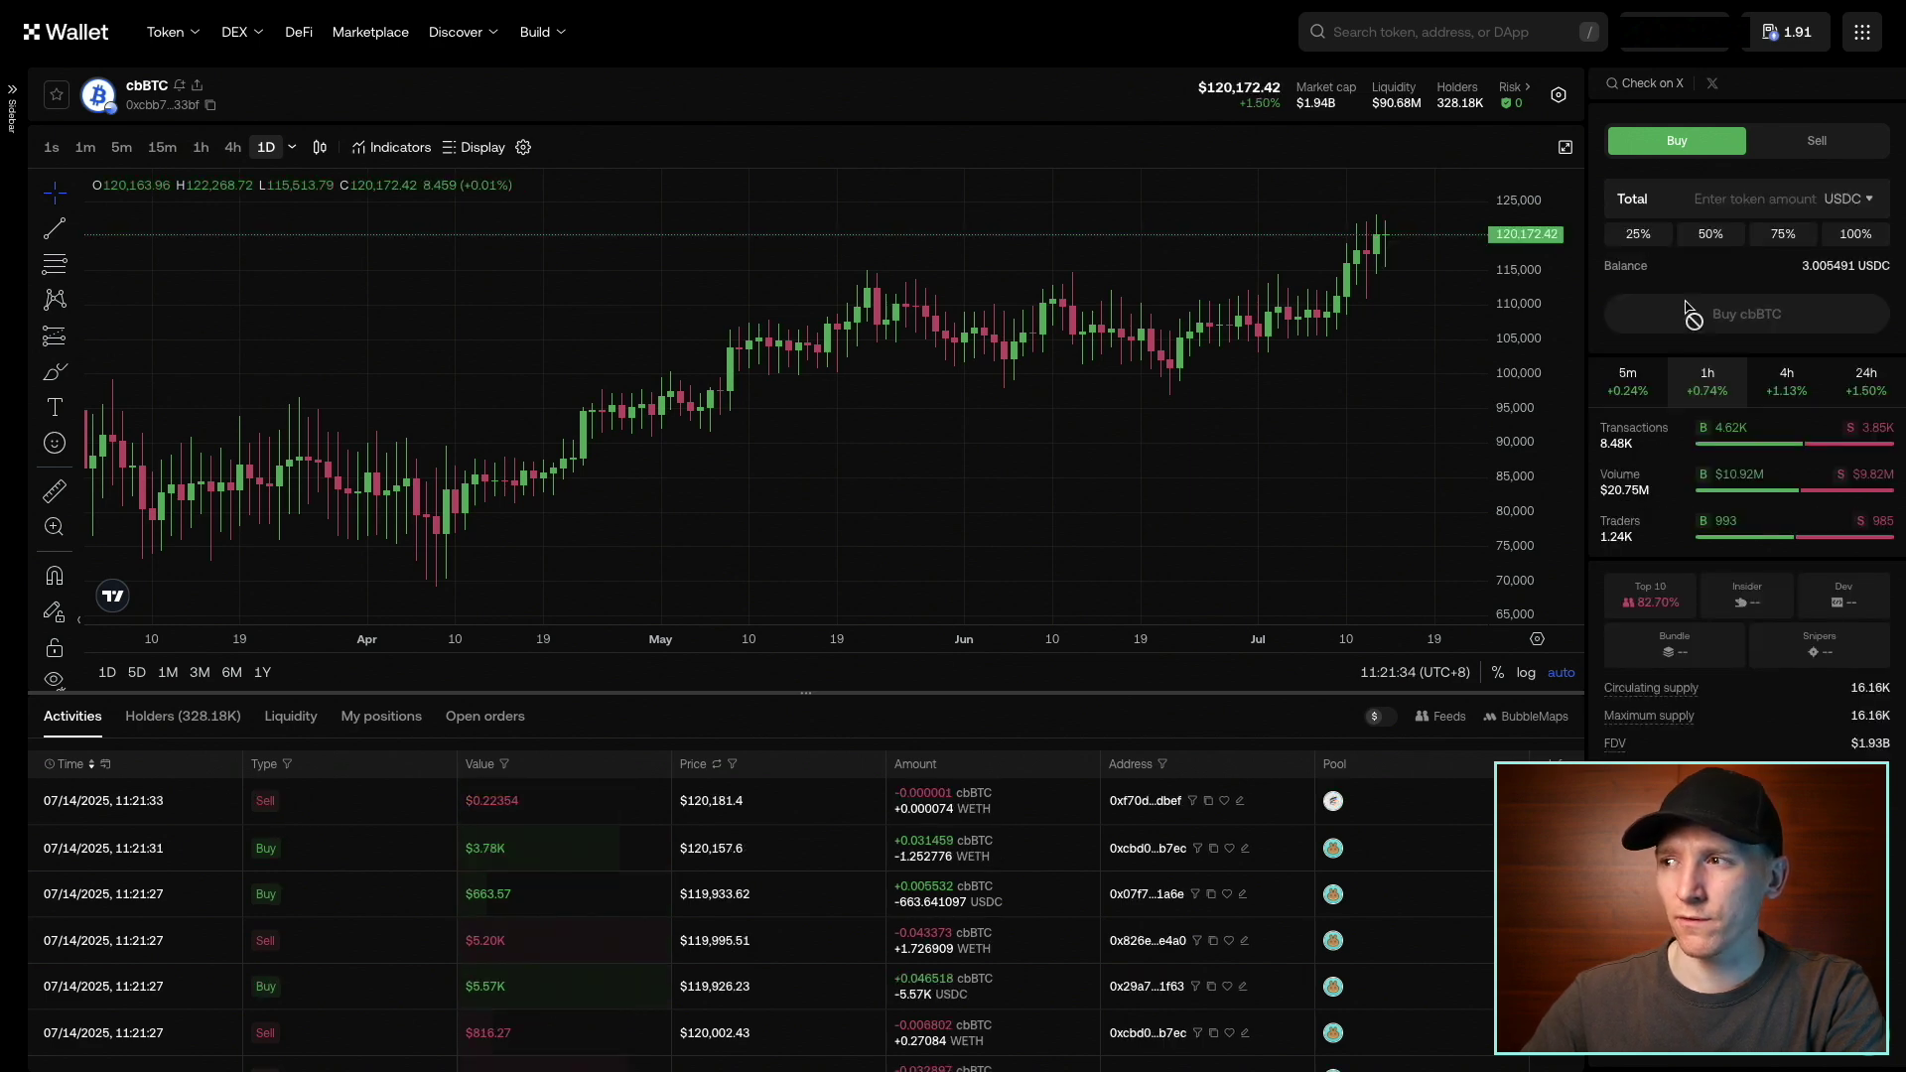
pyautogui.click(1853, 234)
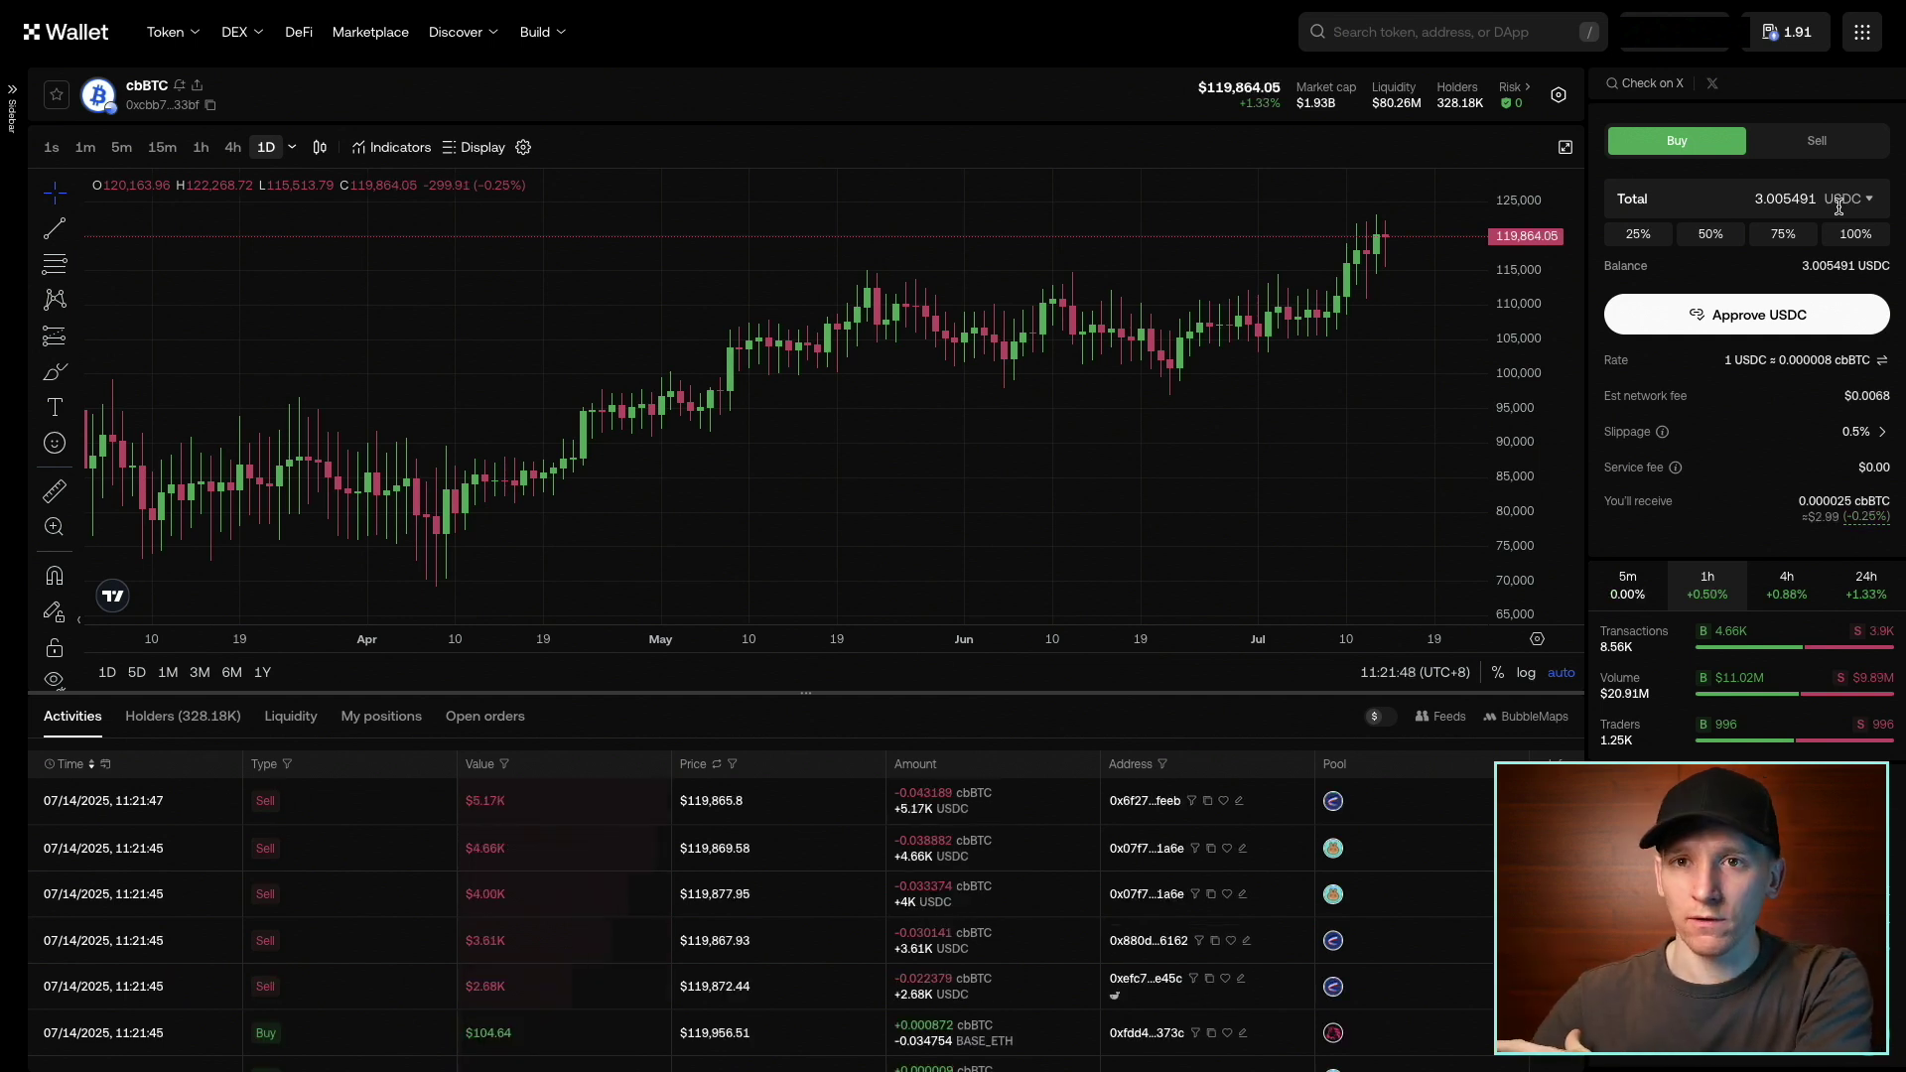
# Step: Compare the cbBTC sell and buy forms, and examine the purchase quote's rate, fees, slippage and list of payment tokens
pyautogui.click(1817, 140)
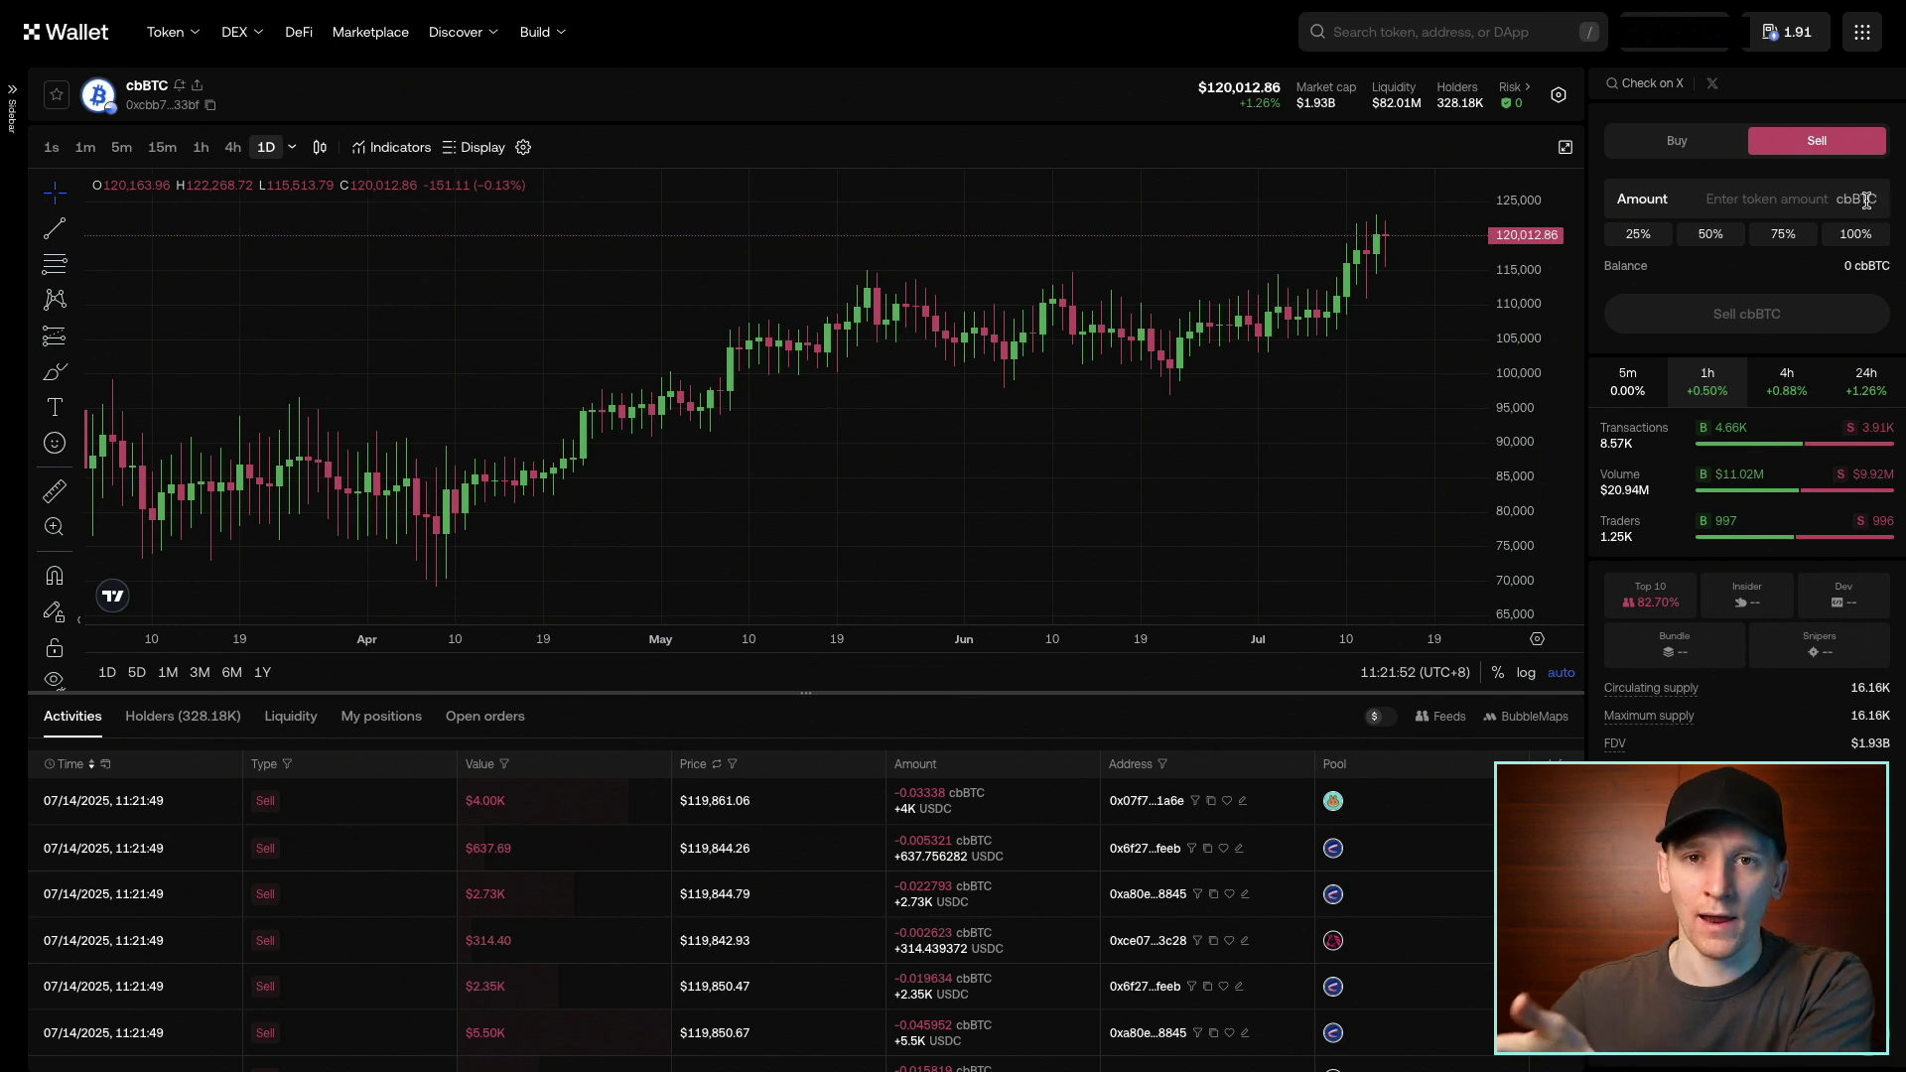
pyautogui.click(1688, 147)
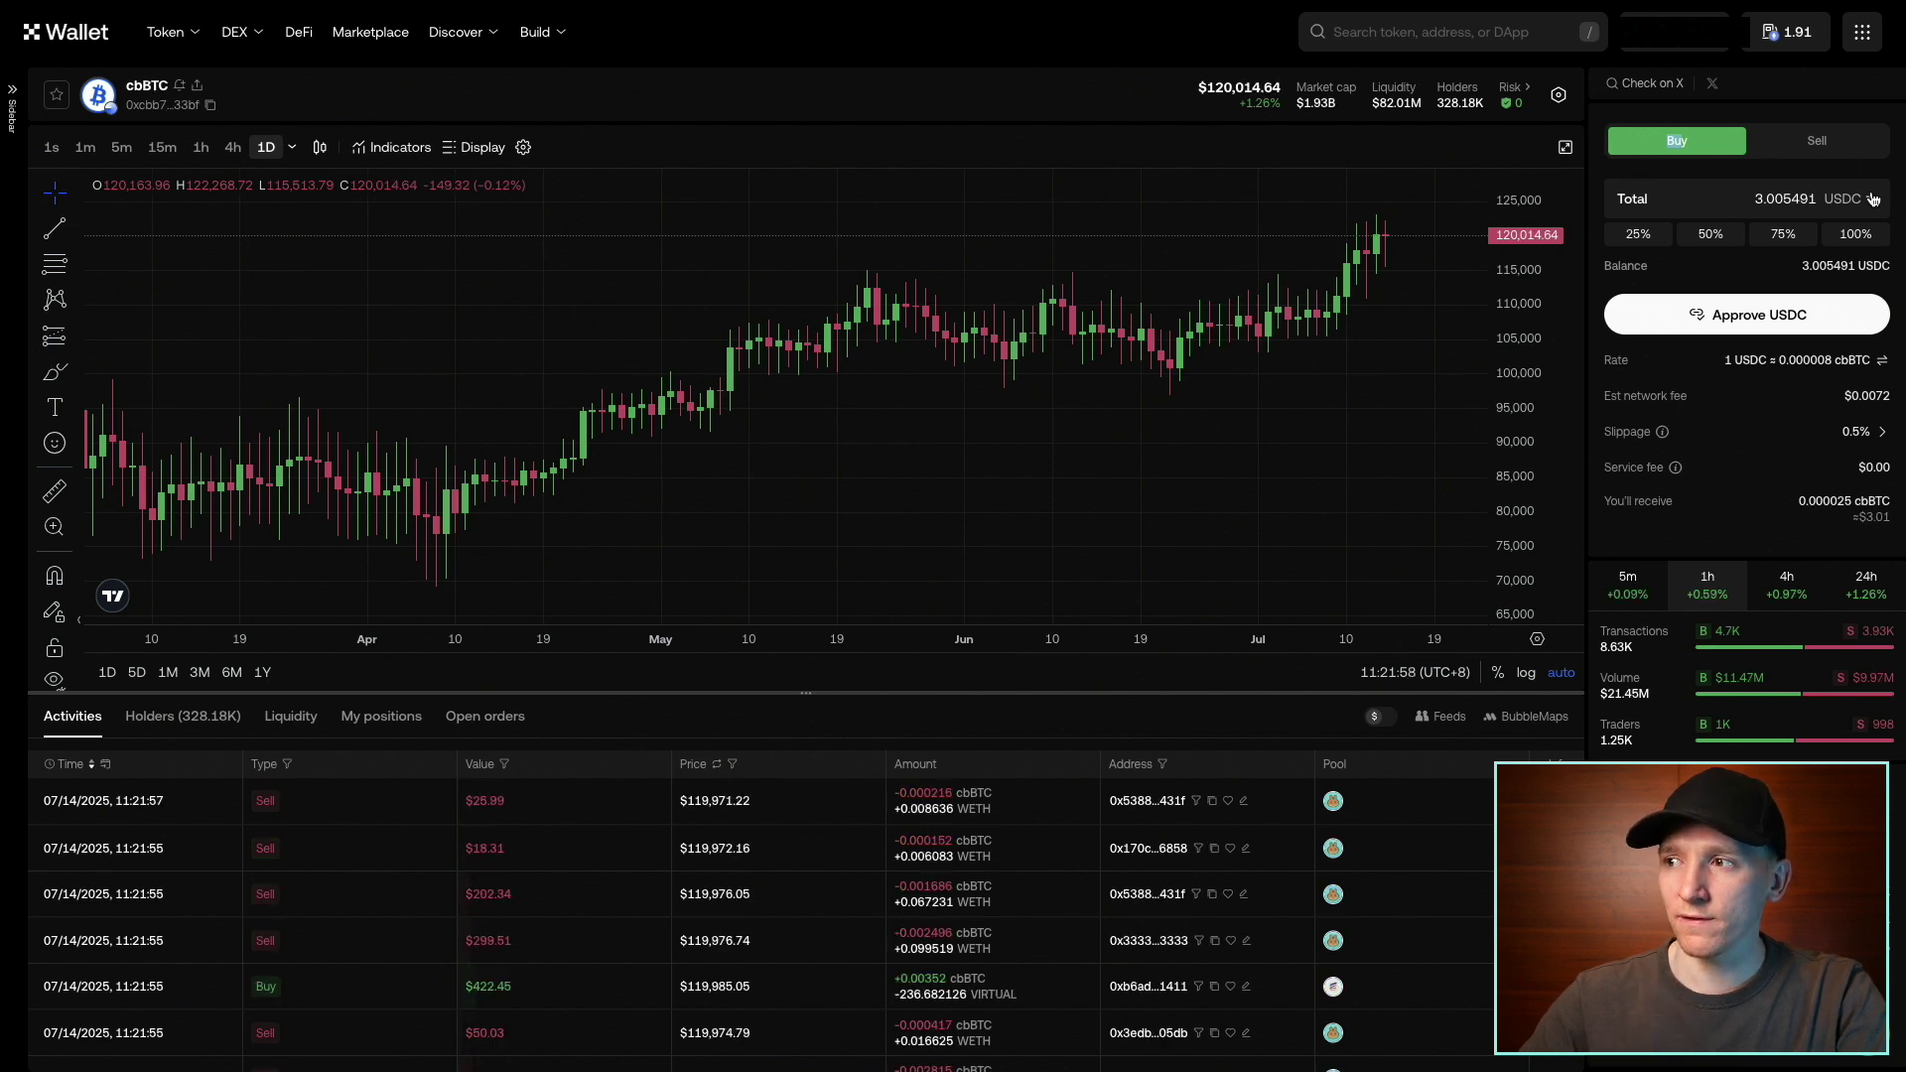
pyautogui.click(1747, 318)
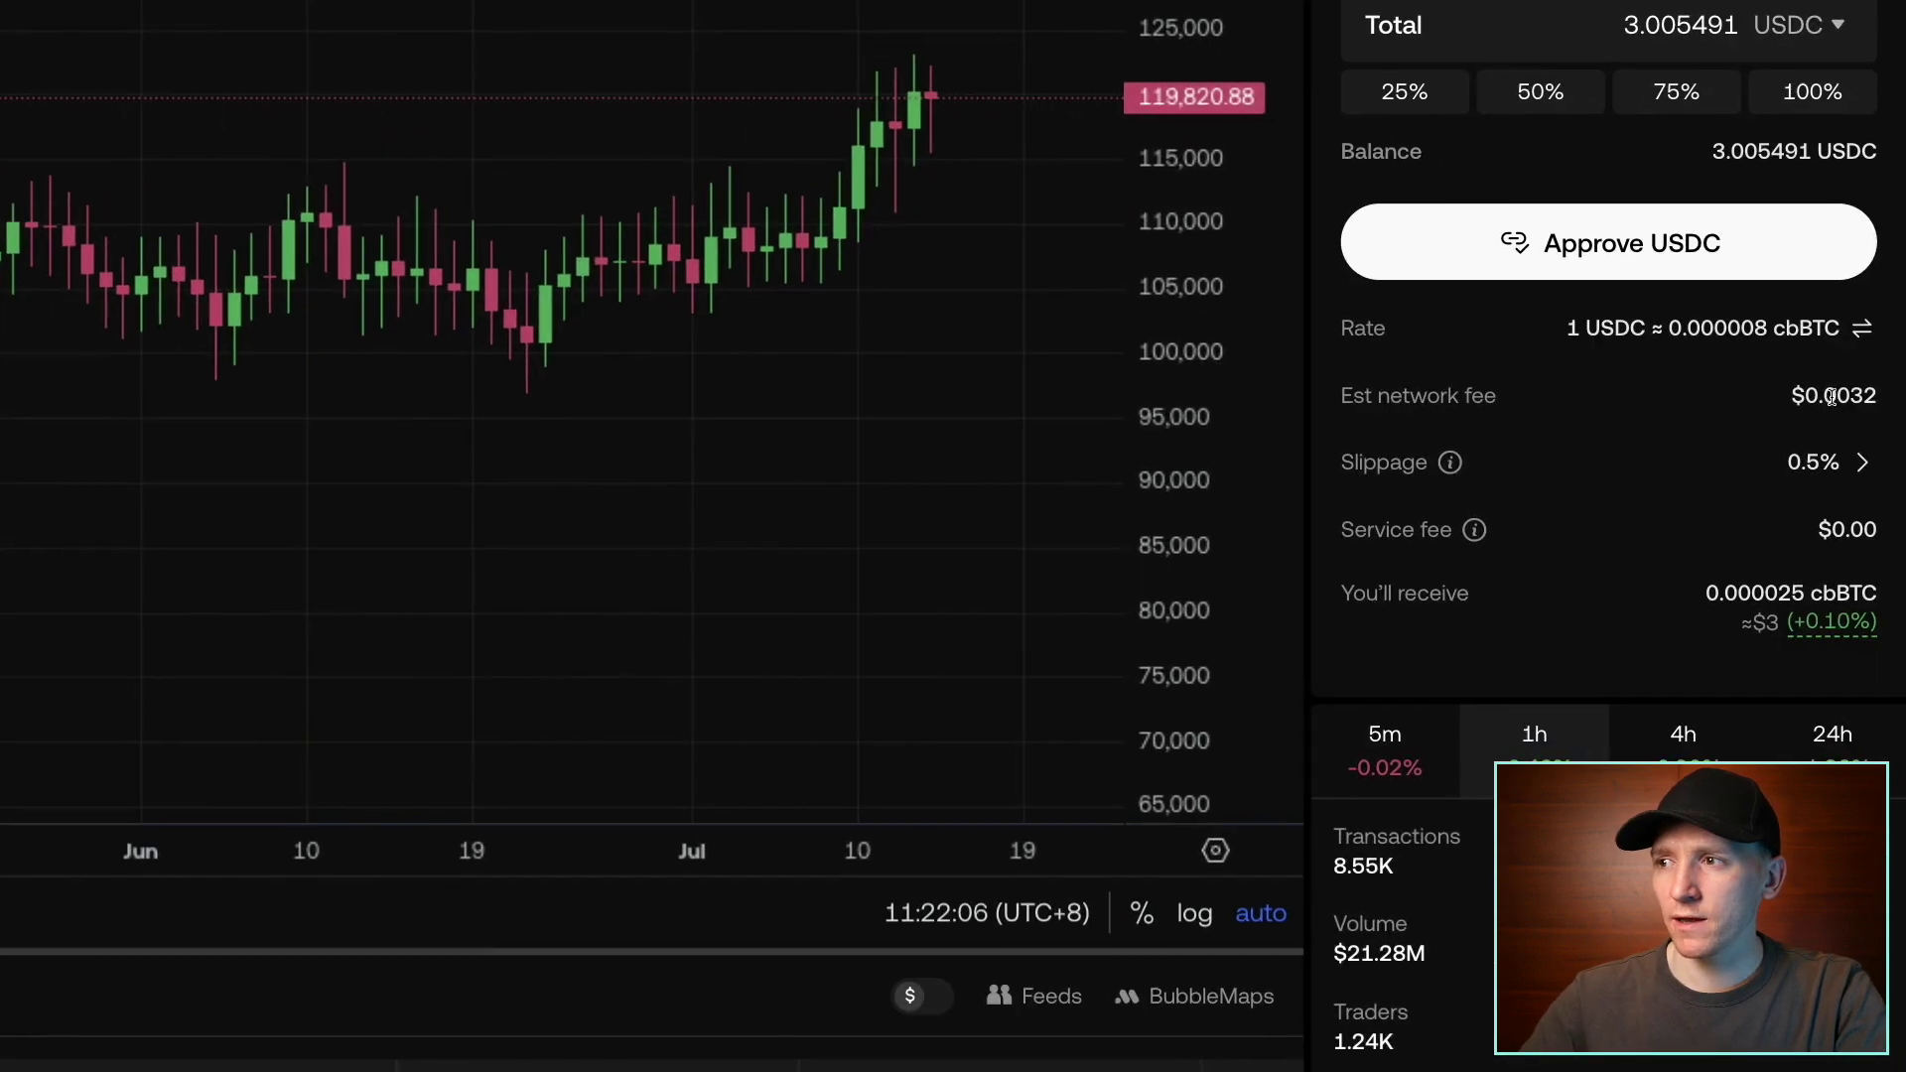
pyautogui.scroll(2, 1782, 511)
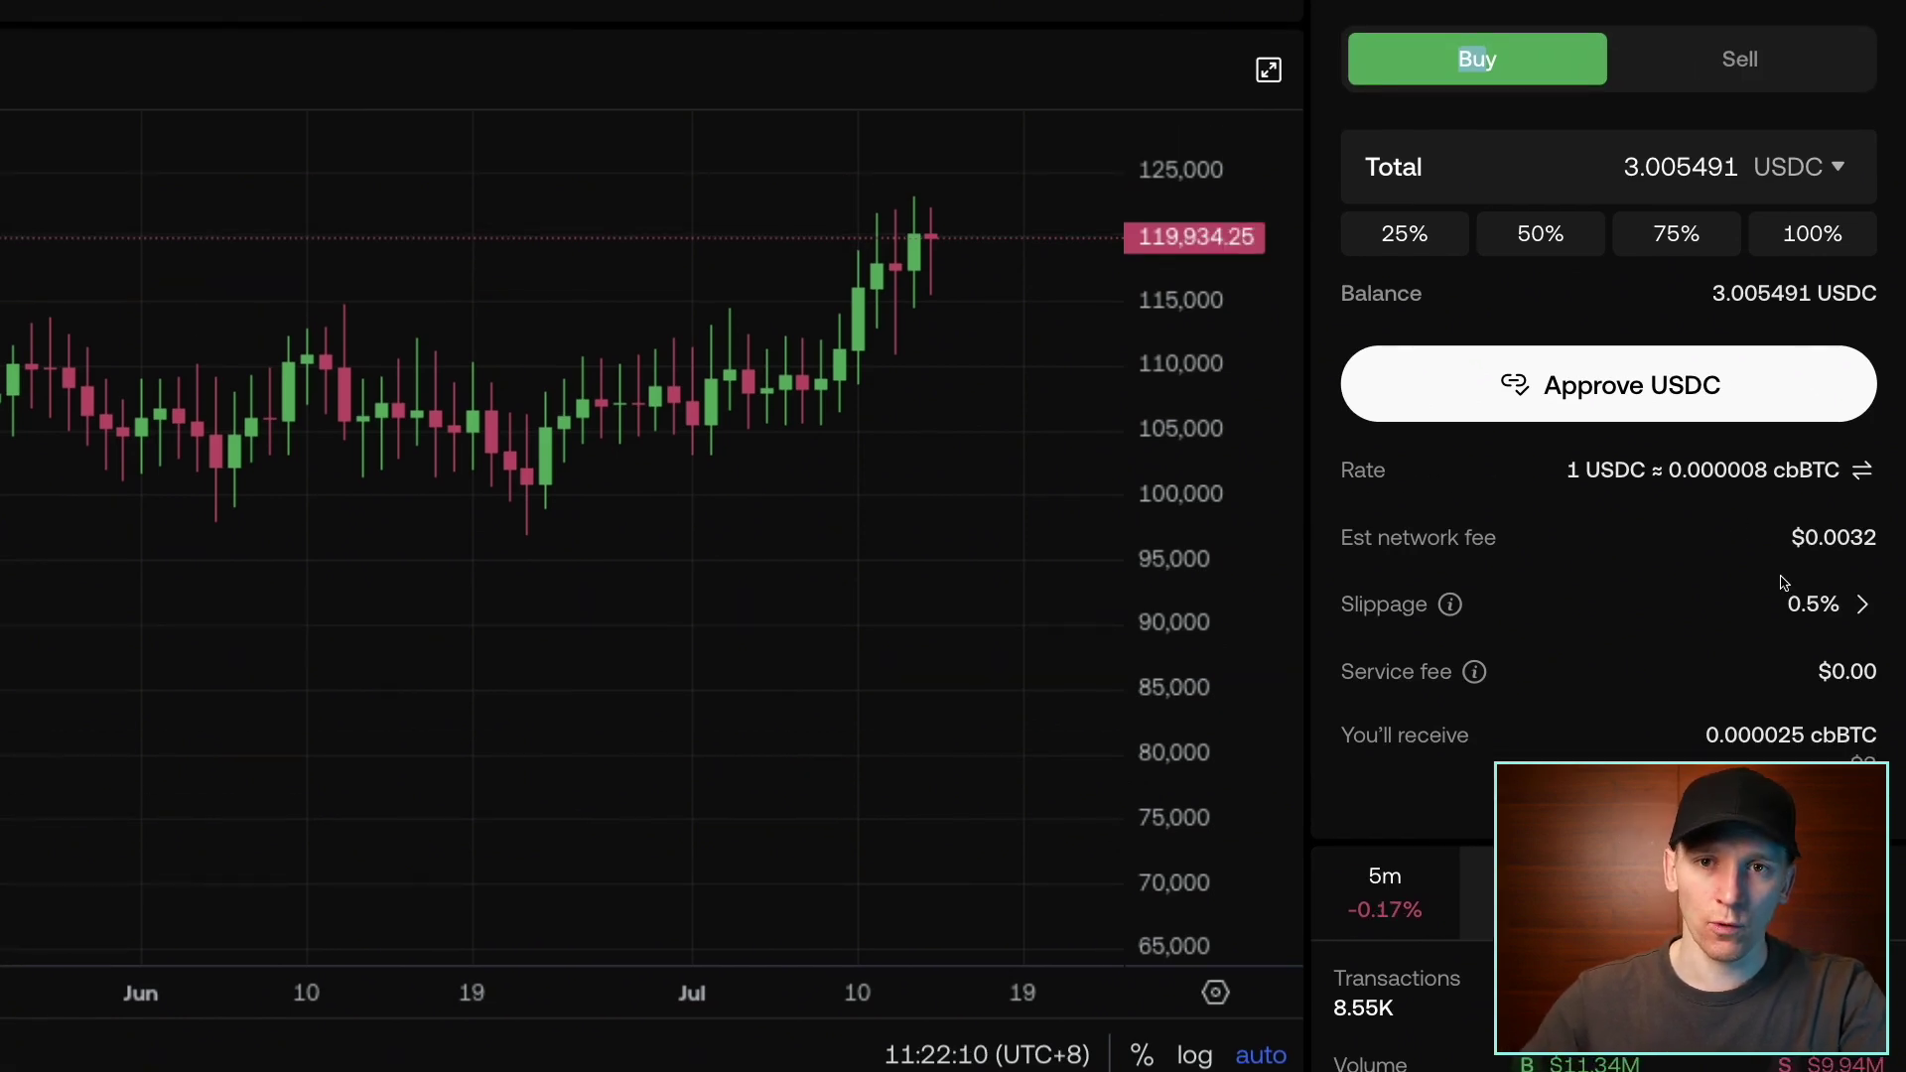
pyautogui.scroll(1, 1719, 594)
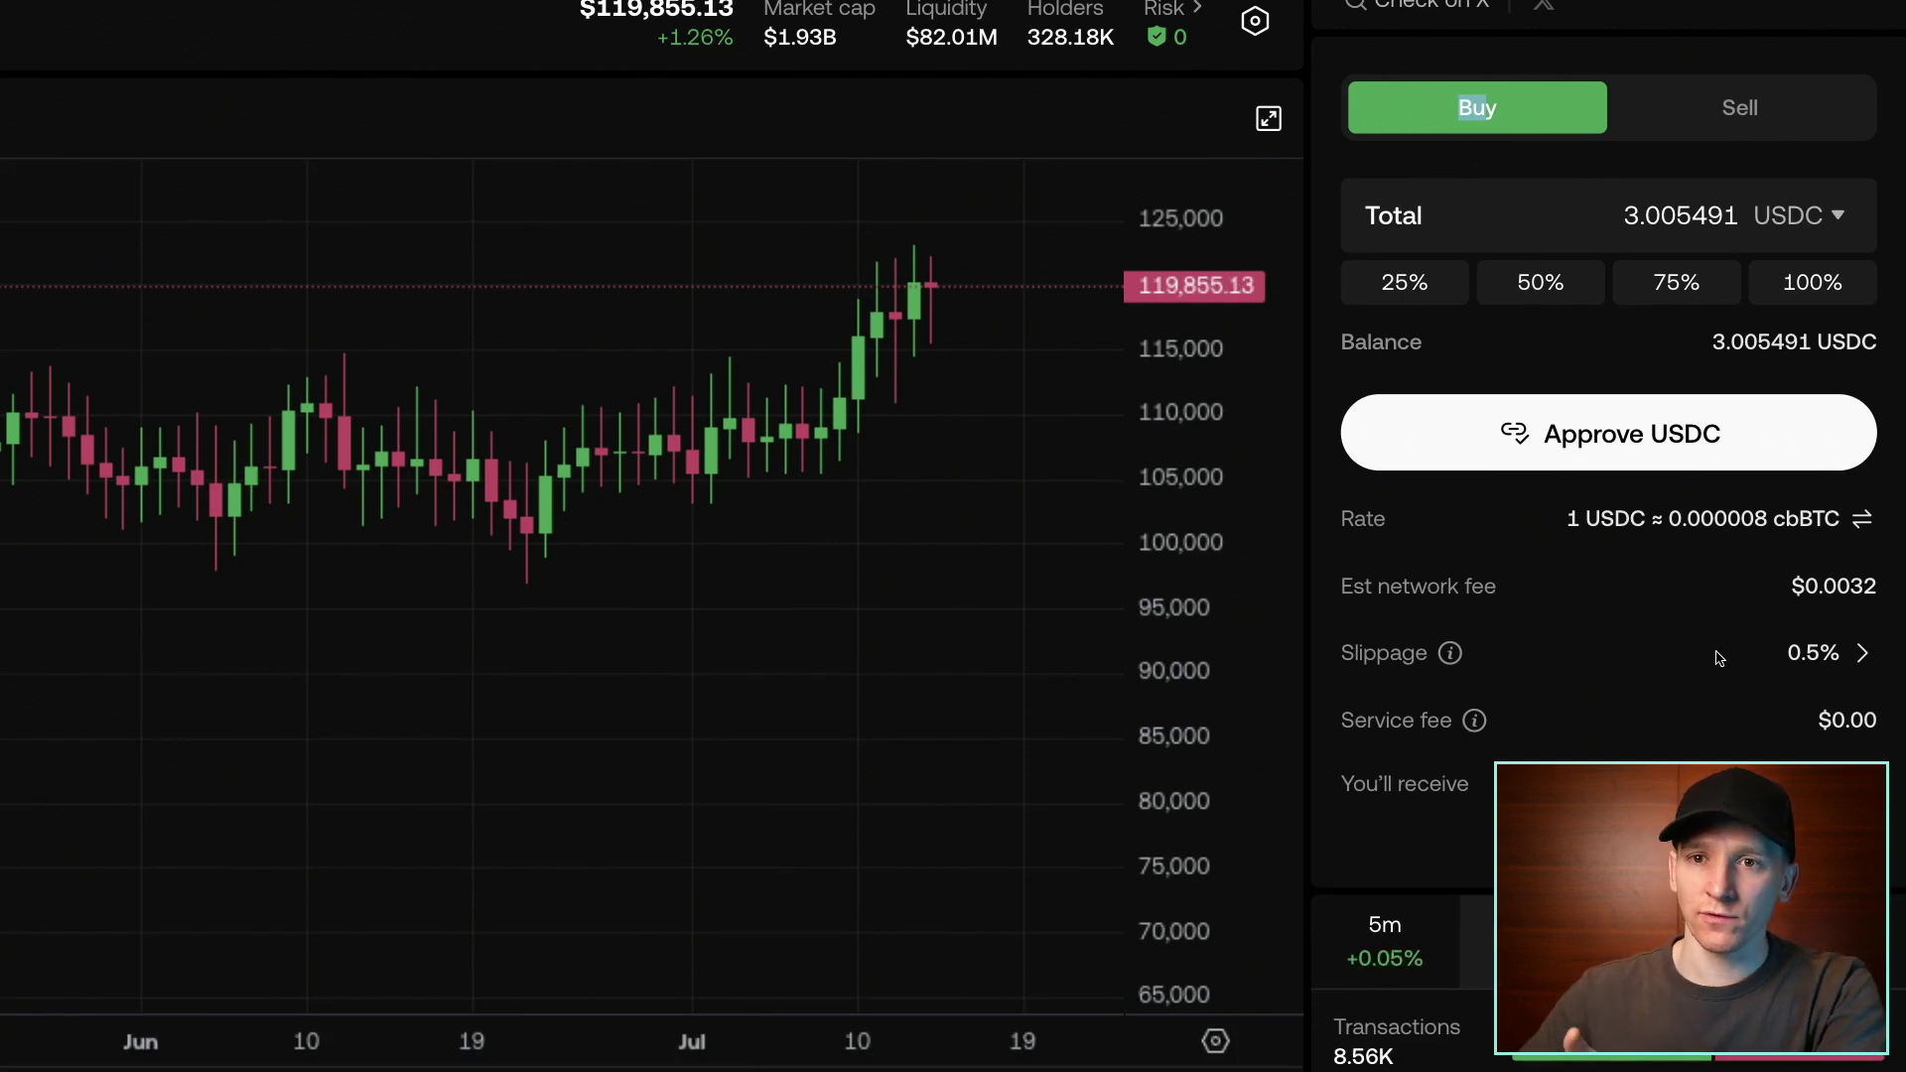
pyautogui.scroll(3, 1689, 694)
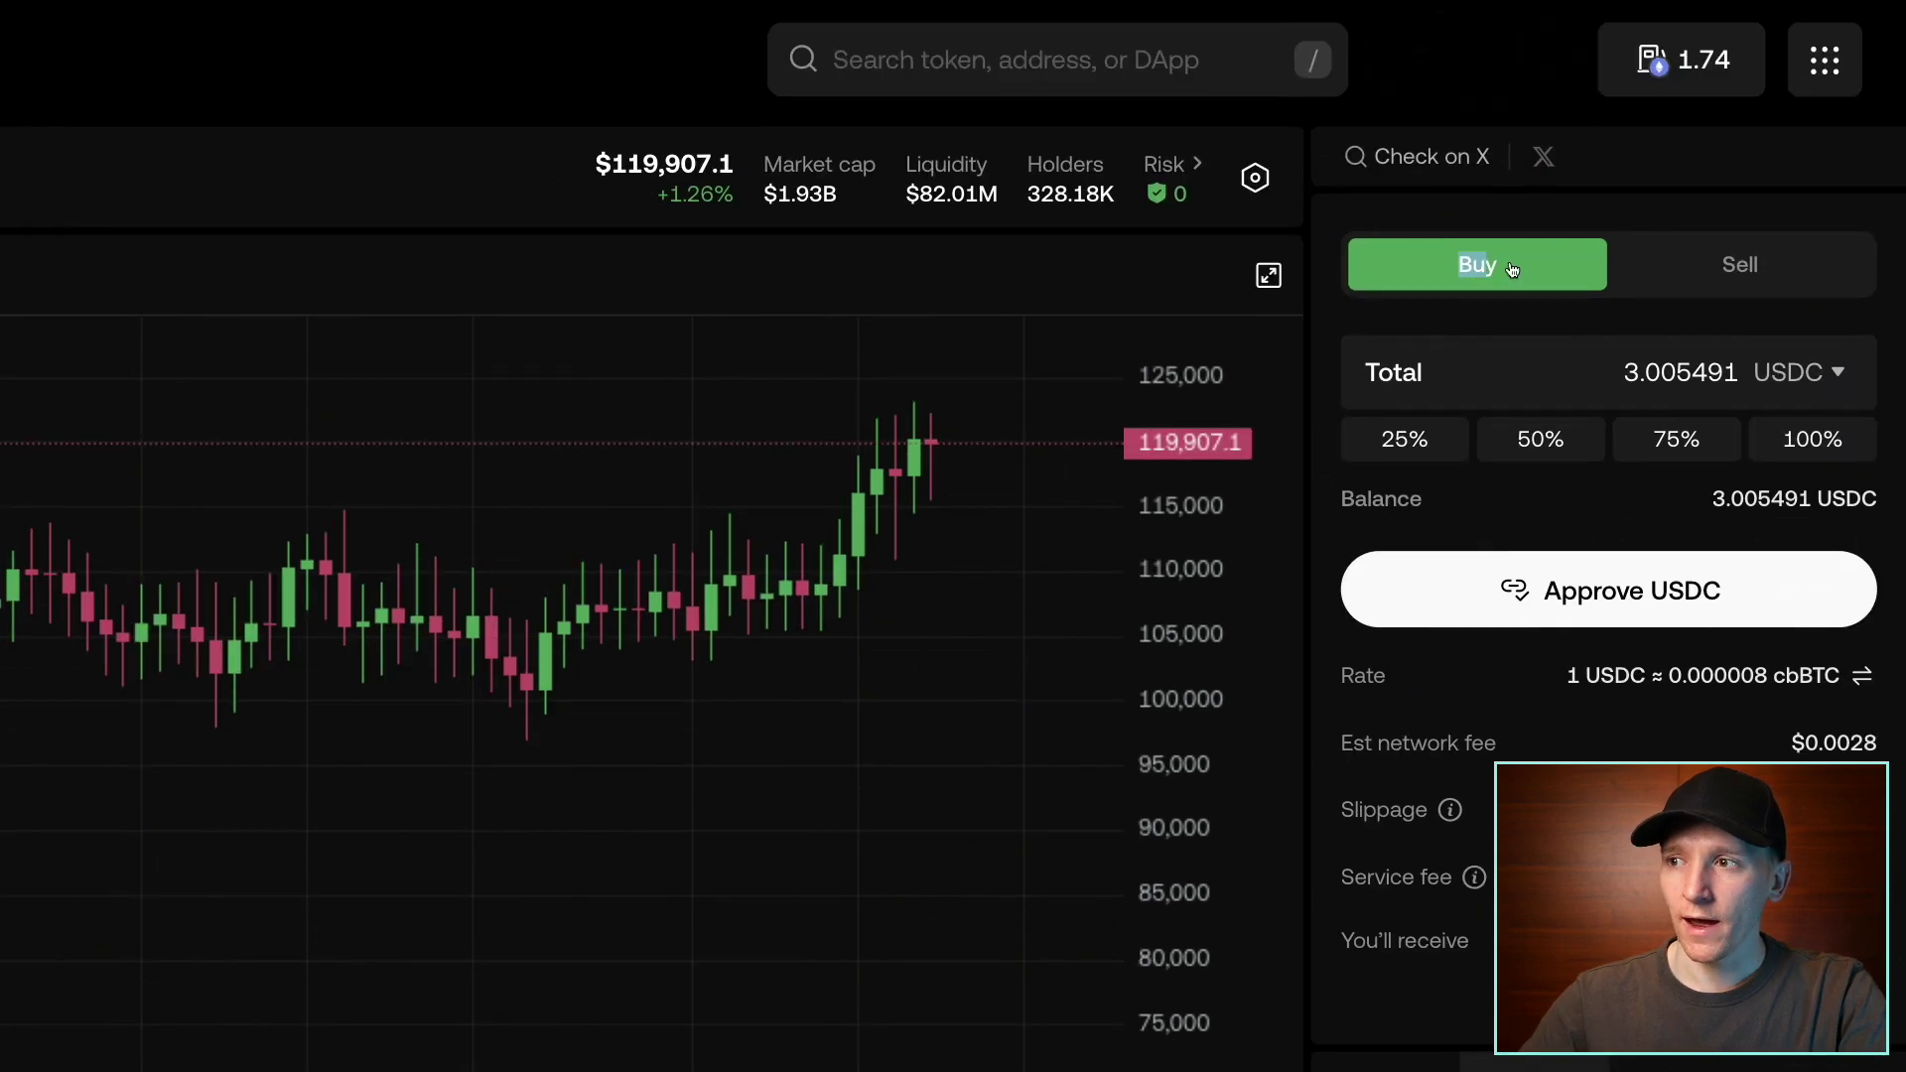
pyautogui.click(1829, 373)
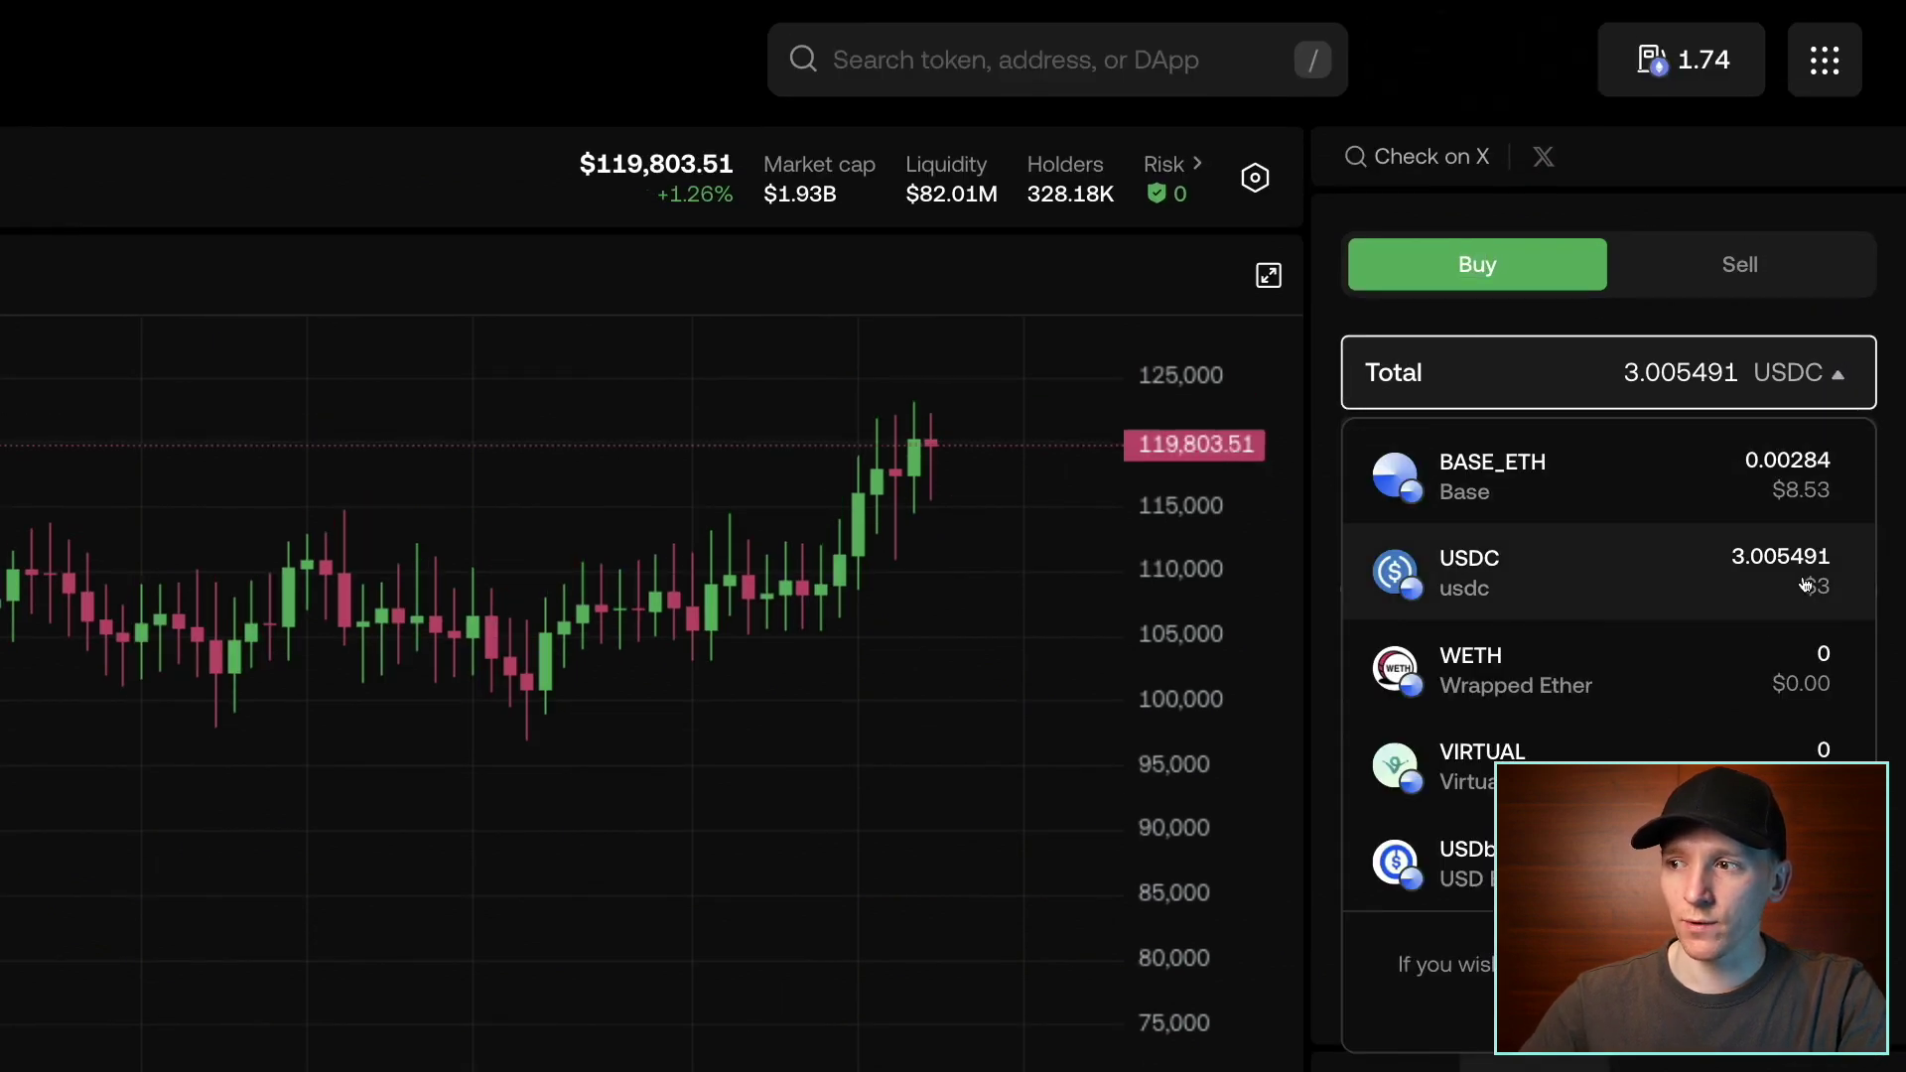